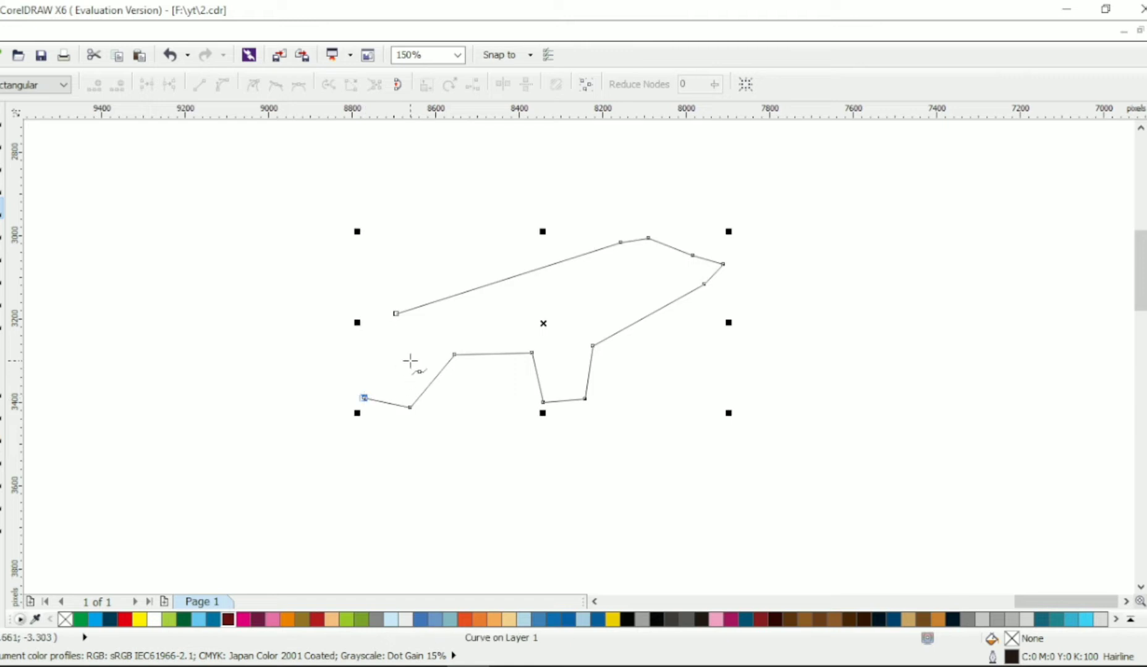
Step: Close the straight-edged bear outline, convert its segments to curves and bow the back into an arch
left_click(410, 361)
left_click_drag(397, 313, 408, 312)
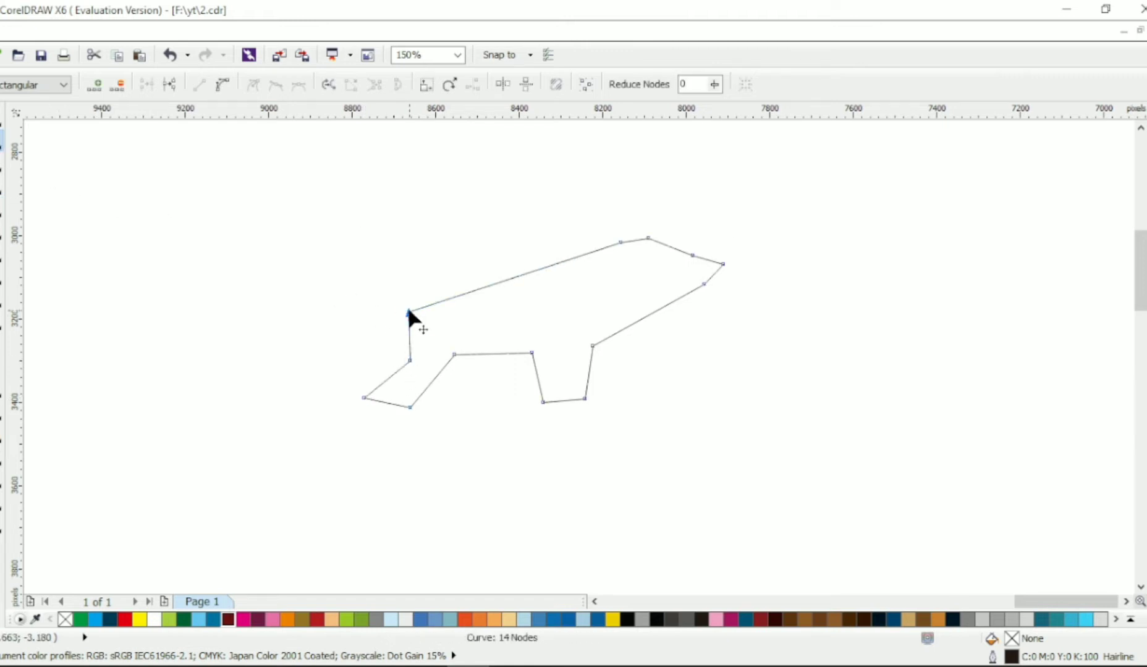
key("ctrl+a")
left_click_drag(506, 280, 493, 238)
Step: Delete the extra rump node and reshape the hind leg's foot and inner edge with curves
left_click(408, 313)
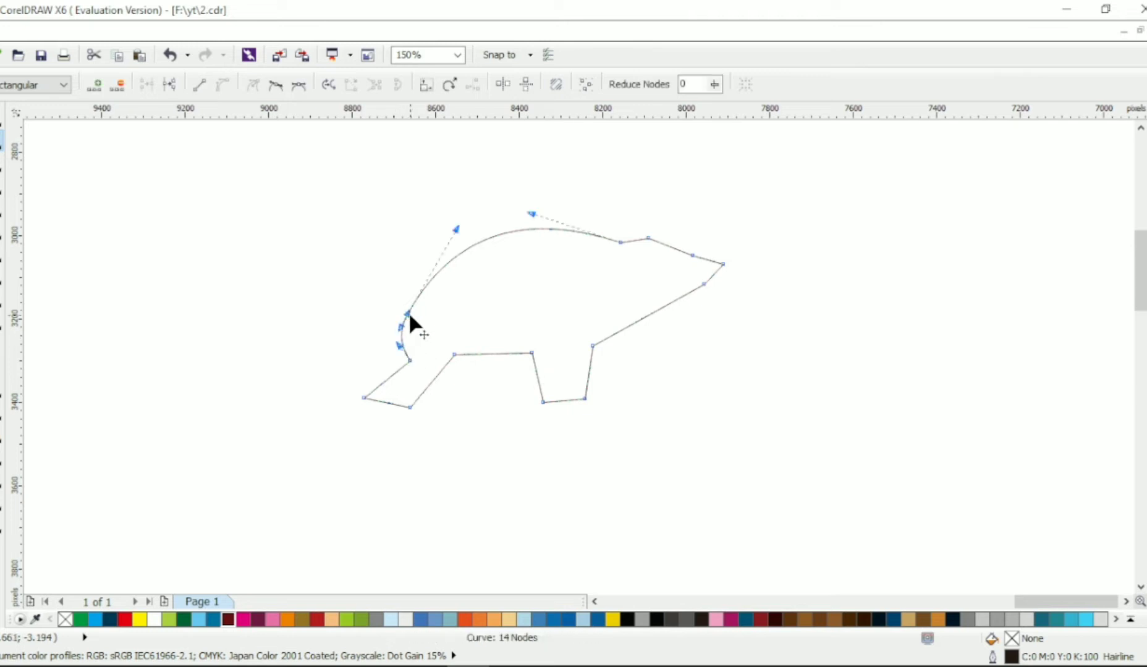
key("Delete")
left_click(410, 357)
left_click_drag(363, 398, 364, 409)
left_click_drag(379, 398, 412, 413)
left_click_drag(441, 371, 495, 341)
left_click_drag(454, 355, 454, 363)
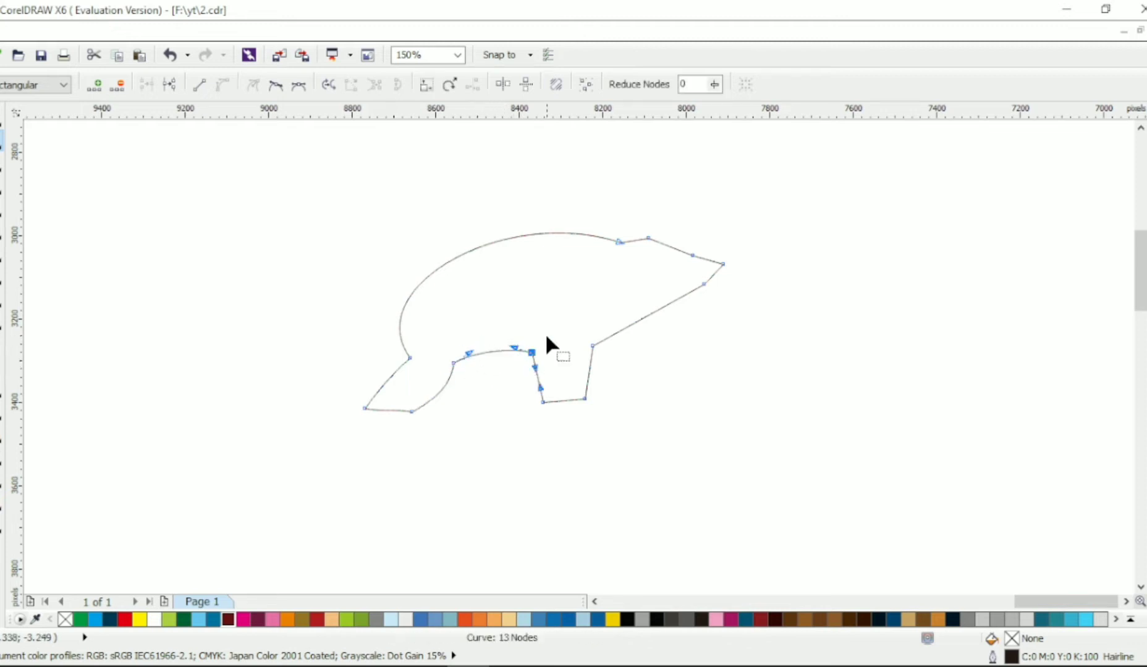
Step: Curve both sides of the front leg, narrow its foot and bow the chest edge inward
left_click_drag(535, 367, 595, 373)
left_click(593, 347)
left_click(592, 357)
left_click_drag(585, 399, 553, 401)
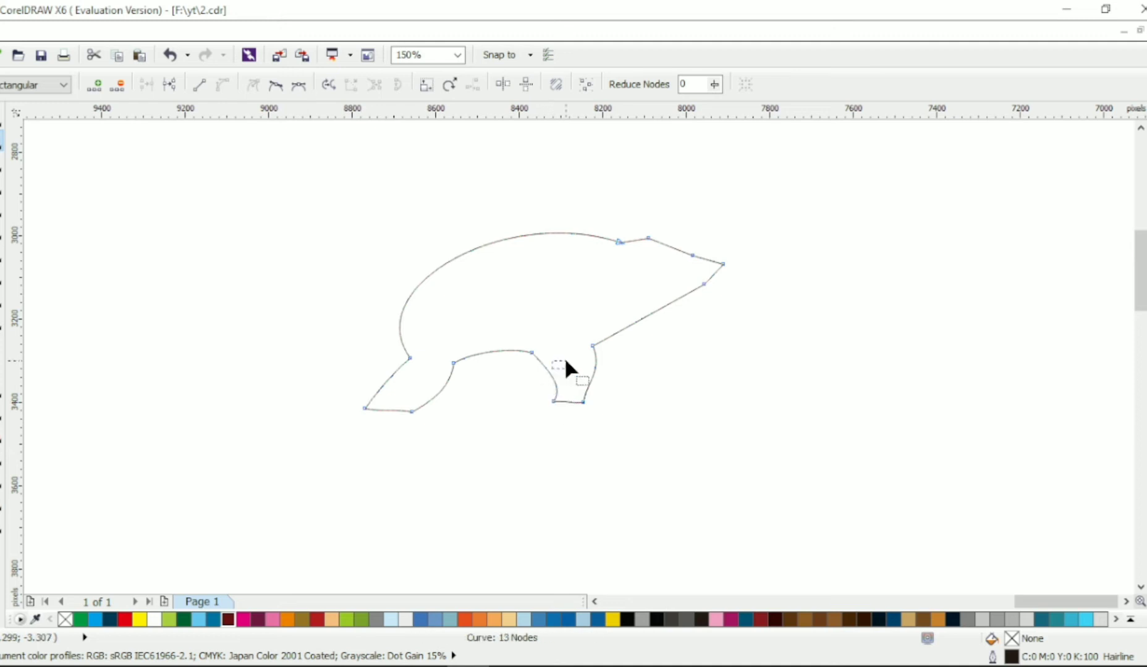
left_click_drag(640, 320, 635, 309)
Step: Curve the chin, snout and forehead edges, and nudge the snout nodes back toward the body
scroll(717, 290, "up", 1)
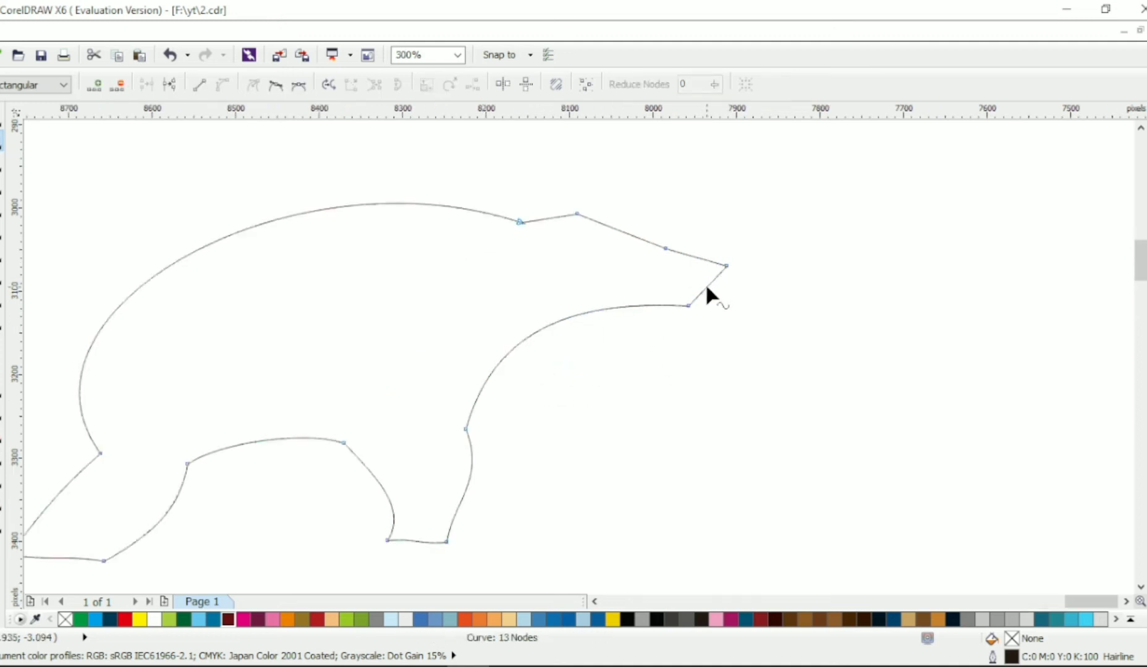
left_click_drag(707, 287, 715, 289)
left_click_drag(703, 259, 705, 255)
mouse_move(625, 232)
left_mouse_down()
mouse_move(653, 226)
mouse_move(618, 211)
mouse_move(643, 244)
mouse_move(633, 232)
left_mouse_up()
key("Left")
key("Left")
key("Left")
left_click(757, 325)
left_click(638, 248)
scroll(635, 241, "up", 2)
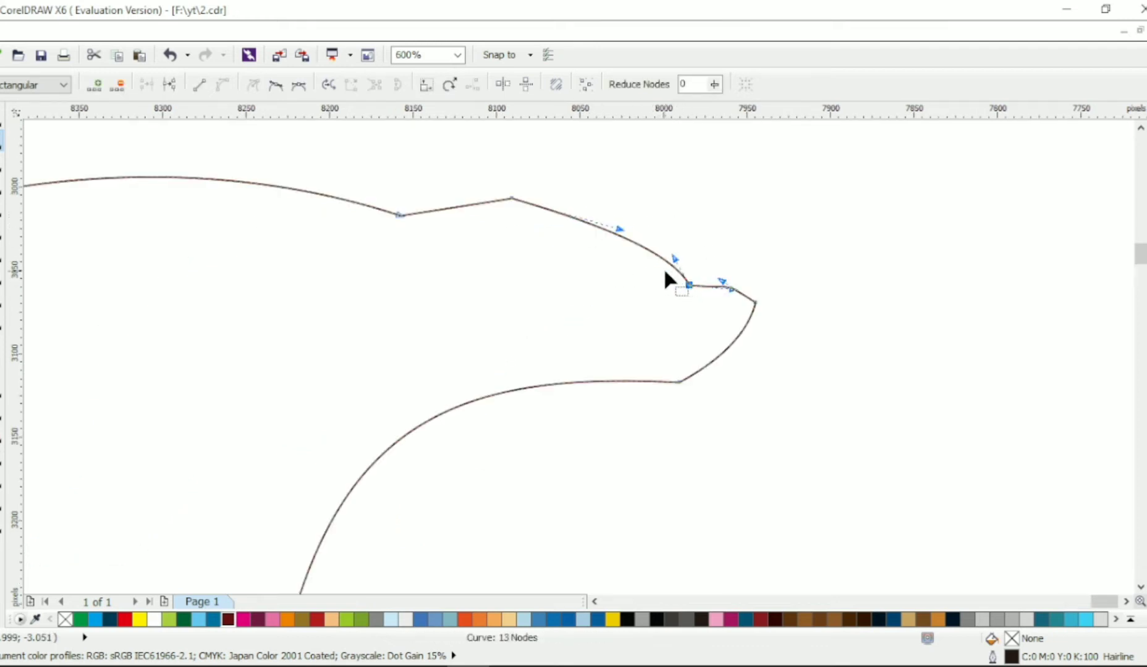
key("ctrl+z")
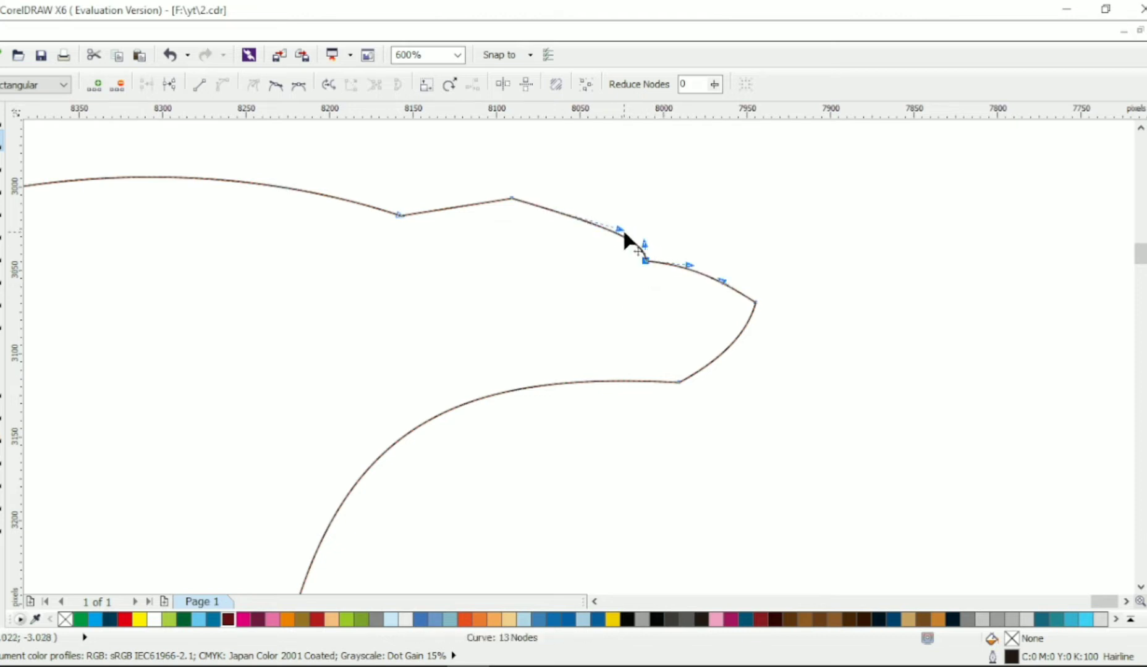
Step: Reposition the ear nodes and bend the segment between them into a rounded ear
left_click(512, 198)
left_click_drag(619, 230, 608, 225)
left_click(605, 181)
left_click_drag(462, 205, 441, 175)
left_click_drag(511, 199, 495, 203)
left_click(481, 154)
left_click(495, 203)
Step: Refine the curve handles and nodes around the neck, forehead and brow to smooth the head contour
left_click_drag(429, 162, 393, 169)
left_click_drag(624, 190, 654, 271)
left_click_drag(641, 243, 629, 227)
left_click_drag(495, 203, 484, 198)
left_click_drag(577, 223, 565, 210)
left_click(645, 260)
left_click_drag(690, 267, 690, 282)
left_click(755, 303)
Step: Reshape the chest and belly curves and remove the knee node on the hind leg's inner edge
scroll(765, 263, "down", 1)
left_click_drag(380, 405, 433, 402)
left_click_drag(294, 489, 345, 405)
left_click_drag(332, 447, 305, 445)
scroll(415, 338, "down", 1)
left_click(2, 118)
left_click(489, 279)
mouse_move(469, 227)
left_mouse_down()
mouse_move(421, 234)
mouse_move(464, 230)
left_mouse_up()
Step: Move the hind foot's nodes inward and reshape the leg's front and back edges up to the rump
left_click(2, 139)
scroll(458, 352, "up", 1)
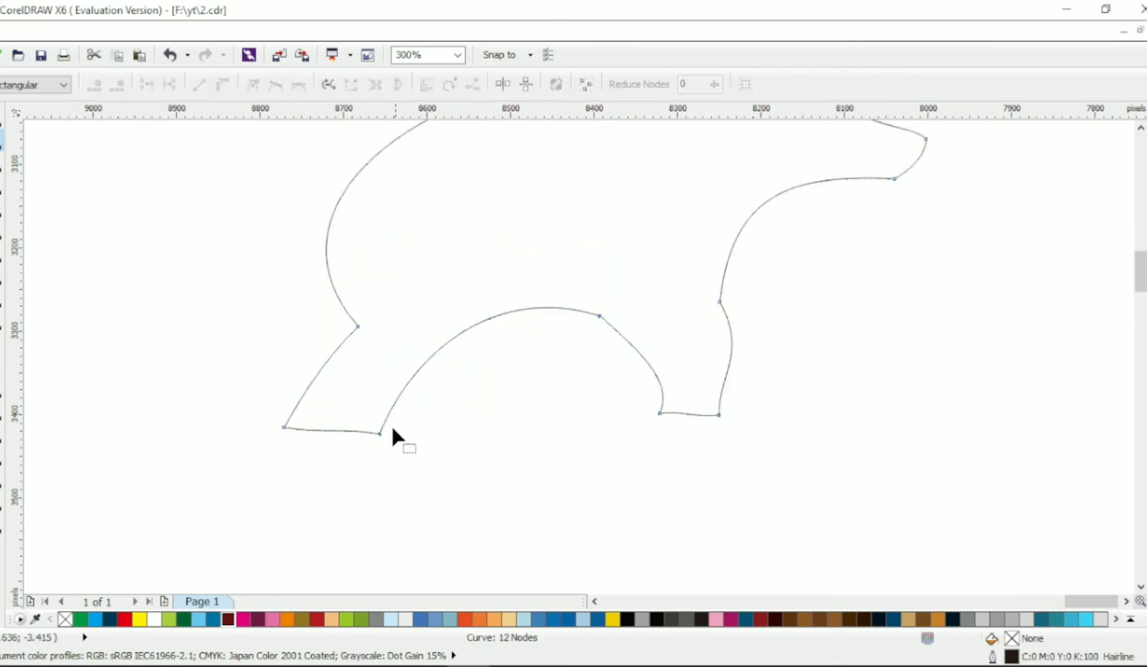
left_click_drag(379, 434, 404, 423)
left_click_drag(434, 344, 415, 345)
left_click_drag(283, 427, 321, 427)
left_click_drag(339, 383, 327, 385)
left_click_drag(333, 350, 355, 371)
left_click(358, 326)
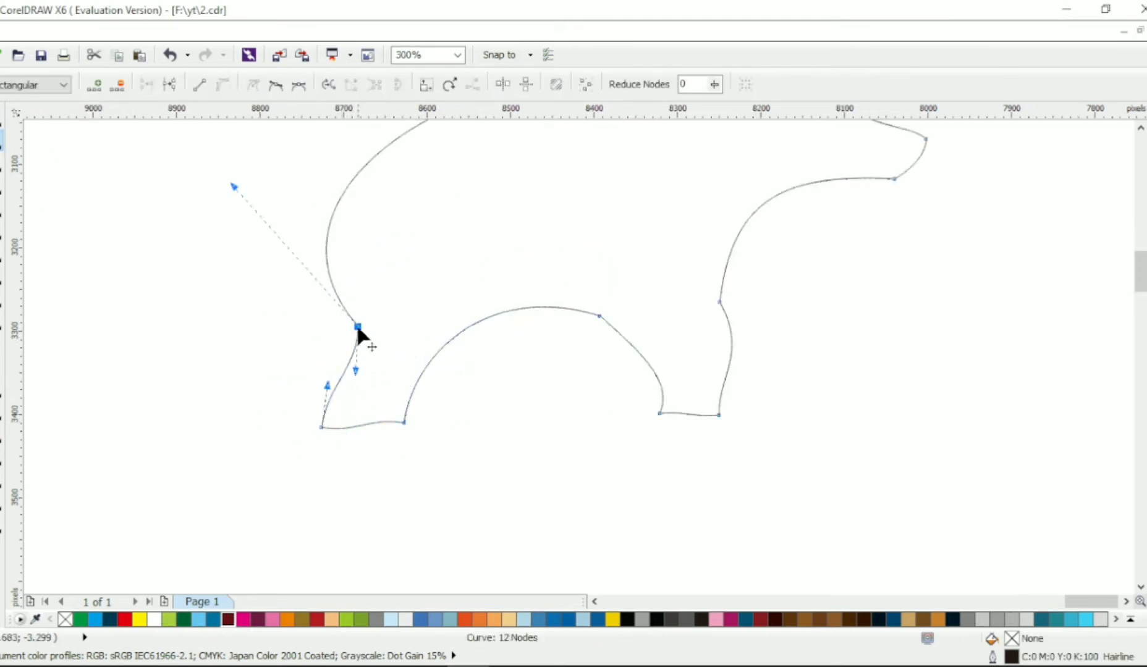
left_click_drag(359, 330, 366, 330)
Step: Remove the node between belly and front leg and bend the belly into one continuous arch
scroll(455, 435, "down", 1)
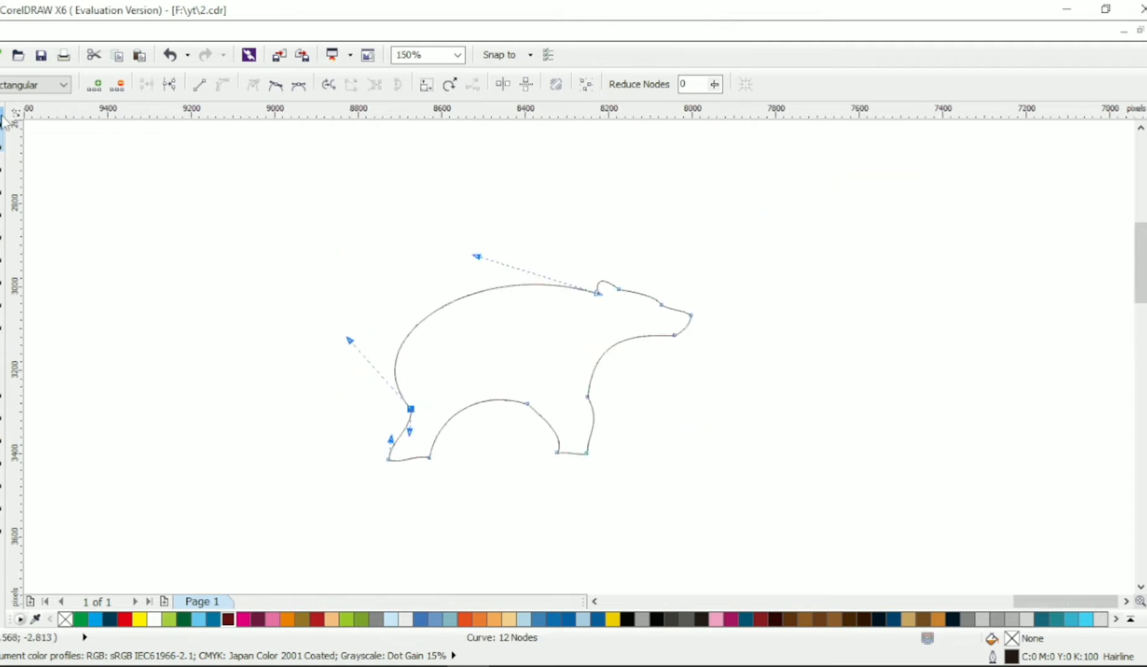
left_click(3, 120)
left_click(297, 228)
left_click(550, 323)
left_click(2, 140)
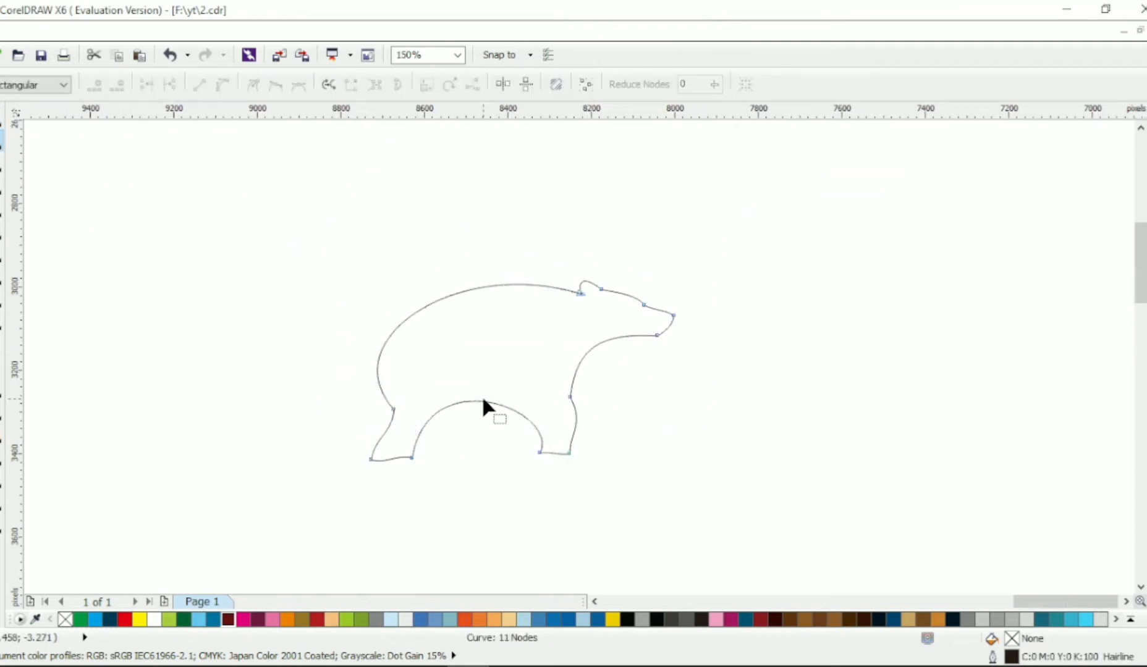
left_click_drag(481, 402, 488, 410)
Step: Lower the head and upper body nodes together to flatten the bear's body
left_click_drag(350, 233, 756, 383)
left_click_drag(657, 335, 657, 355)
left_click(420, 413)
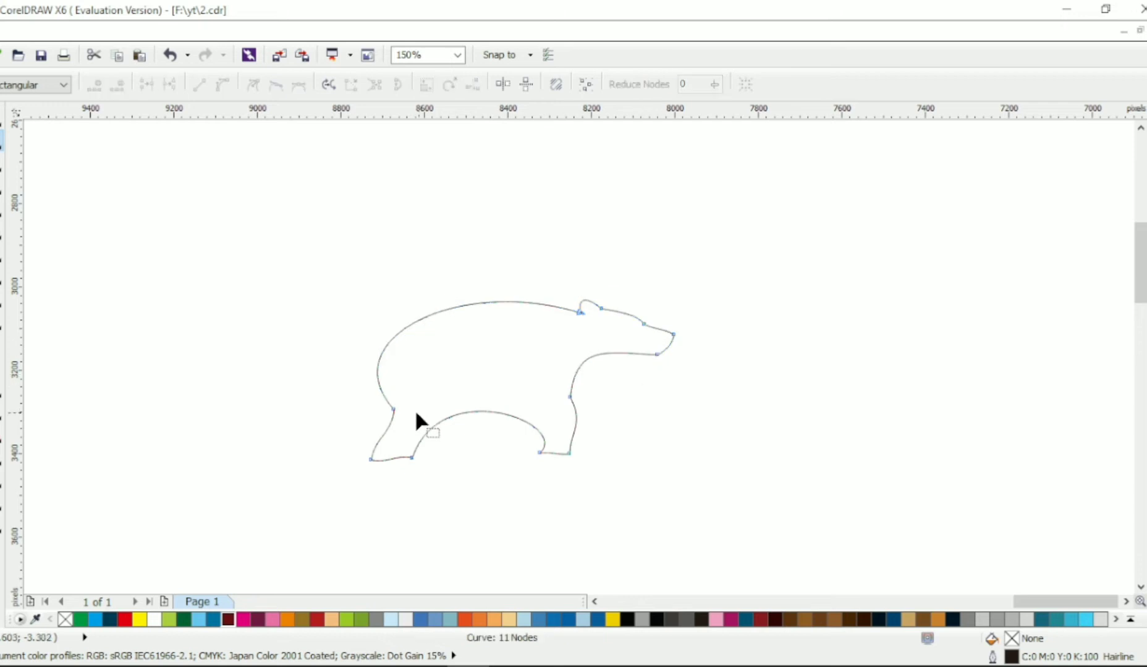
Step: Add a node on the back edge of the hind leg and refine the heel and sole curves
left_click_drag(378, 395, 400, 427)
left_click(397, 439)
scroll(383, 460, "up", 1)
left_click_drag(325, 432, 403, 481)
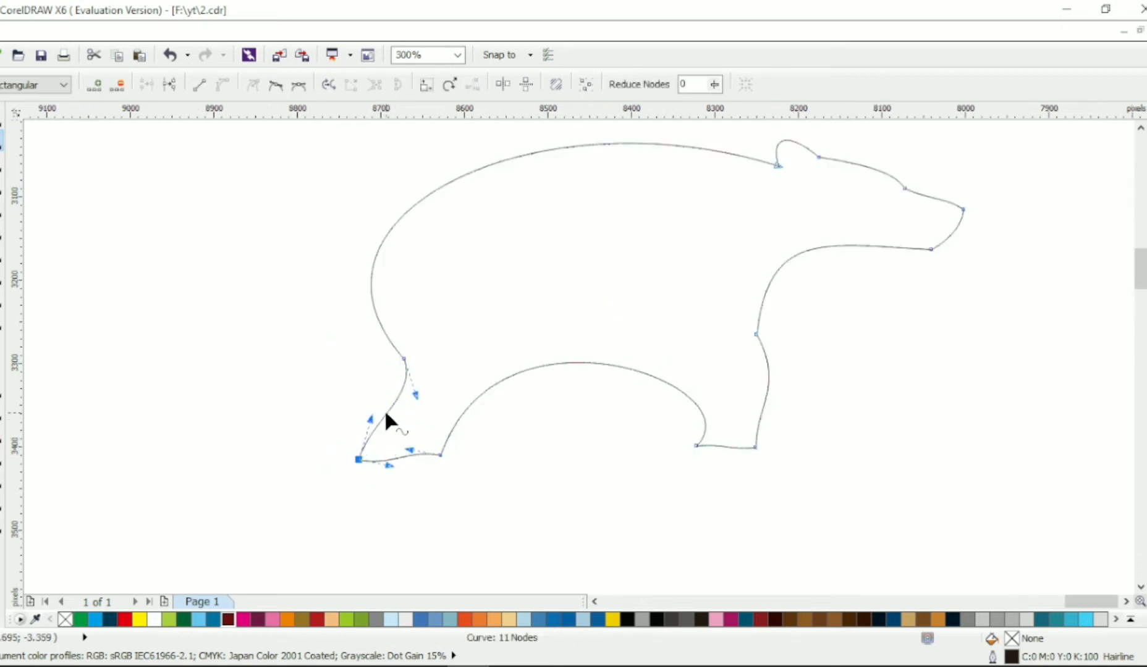
double_click(383, 412)
left_click_drag(414, 379, 419, 379)
left_click_drag(440, 456, 439, 459)
left_click_drag(410, 453, 414, 463)
Step: Widen the front foot and reshape the front leg, chest and throat curves
left_click_drag(695, 445, 673, 445)
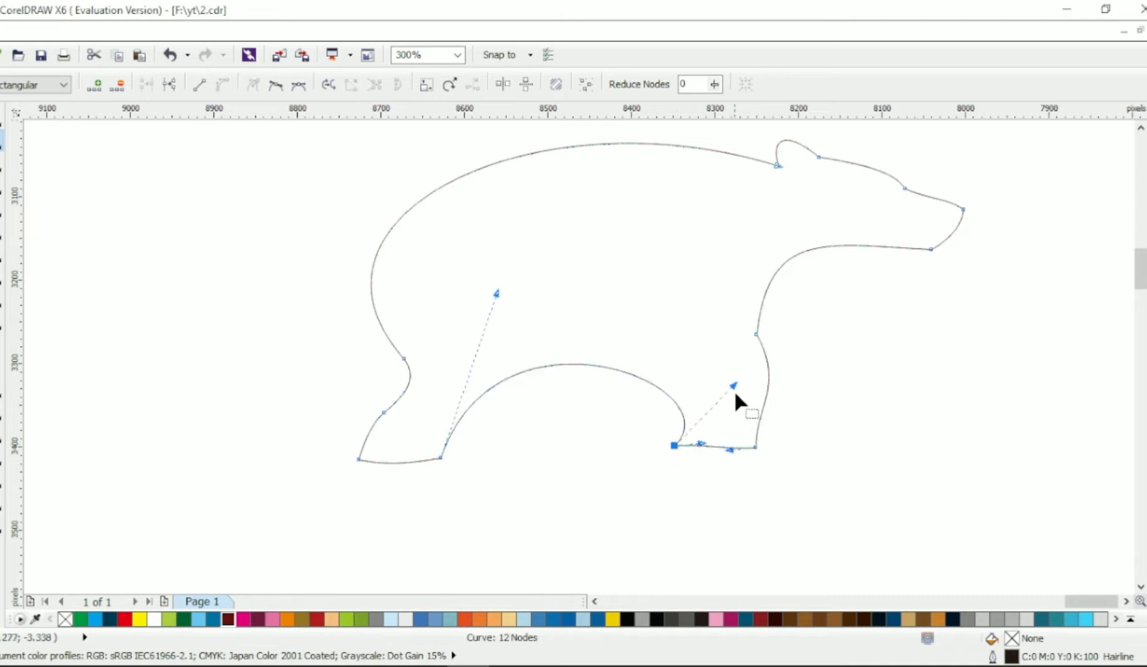
left_click_drag(733, 386, 728, 370)
left_click_drag(740, 318, 773, 346)
left_click_drag(756, 335, 740, 335)
left_click_drag(766, 386, 765, 426)
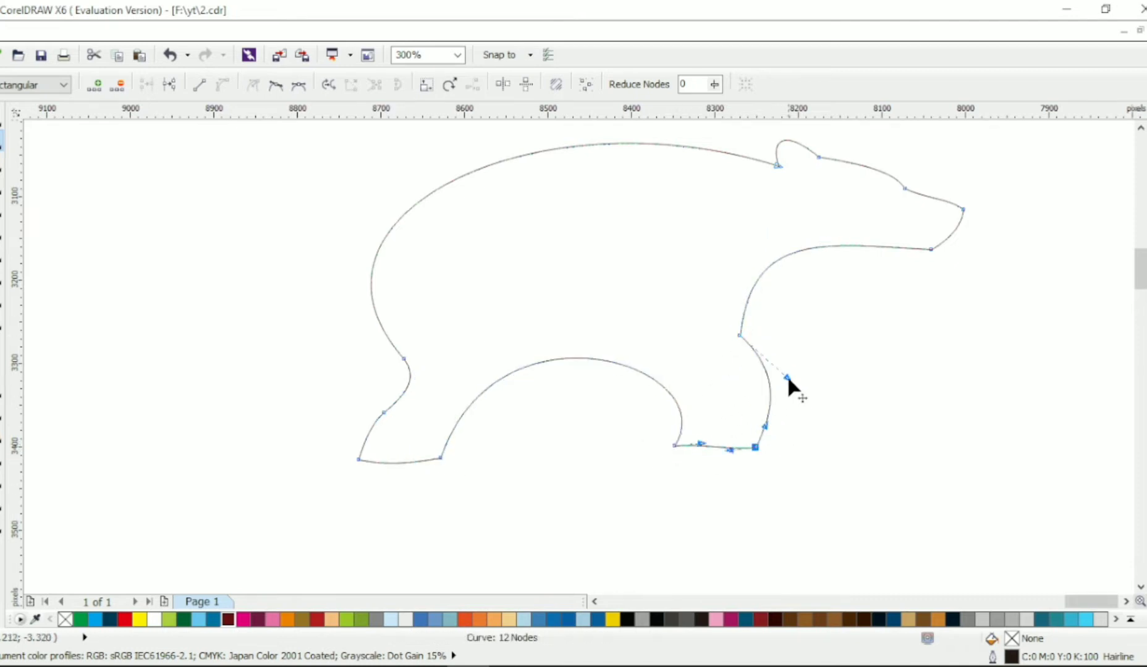
left_click_drag(827, 242, 873, 236)
Step: Draw a closed five-node, straight-sided shape for the far front leg, overlapping the bear's chest
scroll(883, 233, "down", 1)
scroll(828, 252, "up", 1)
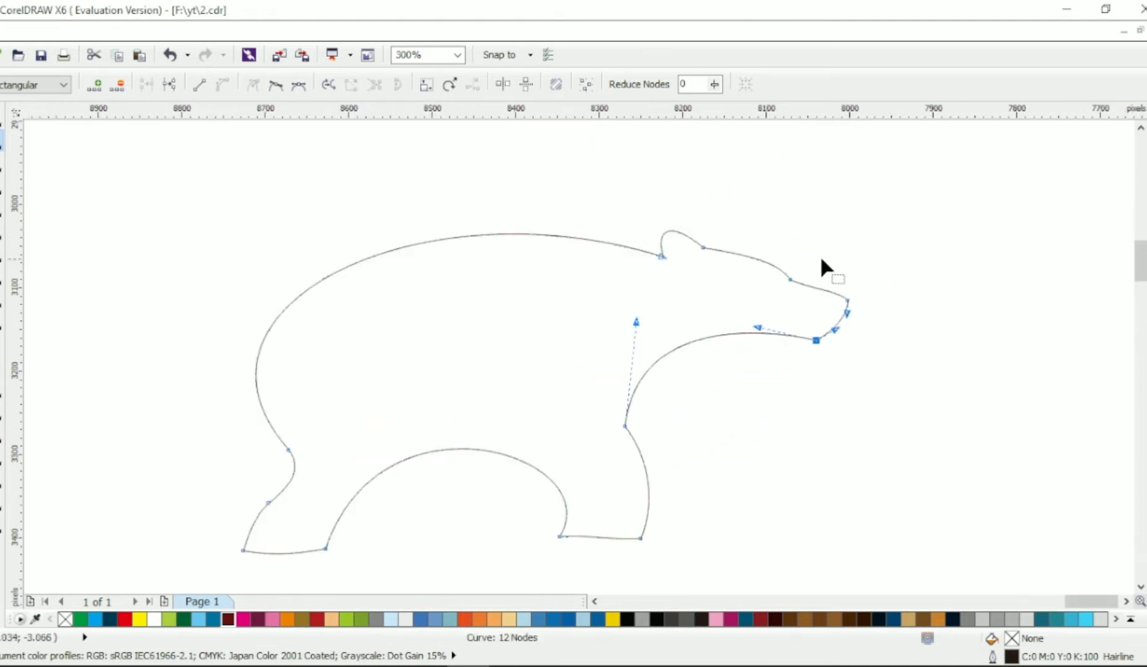
left_click(2, 213)
left_click(589, 350)
left_click(697, 441)
left_click(670, 508)
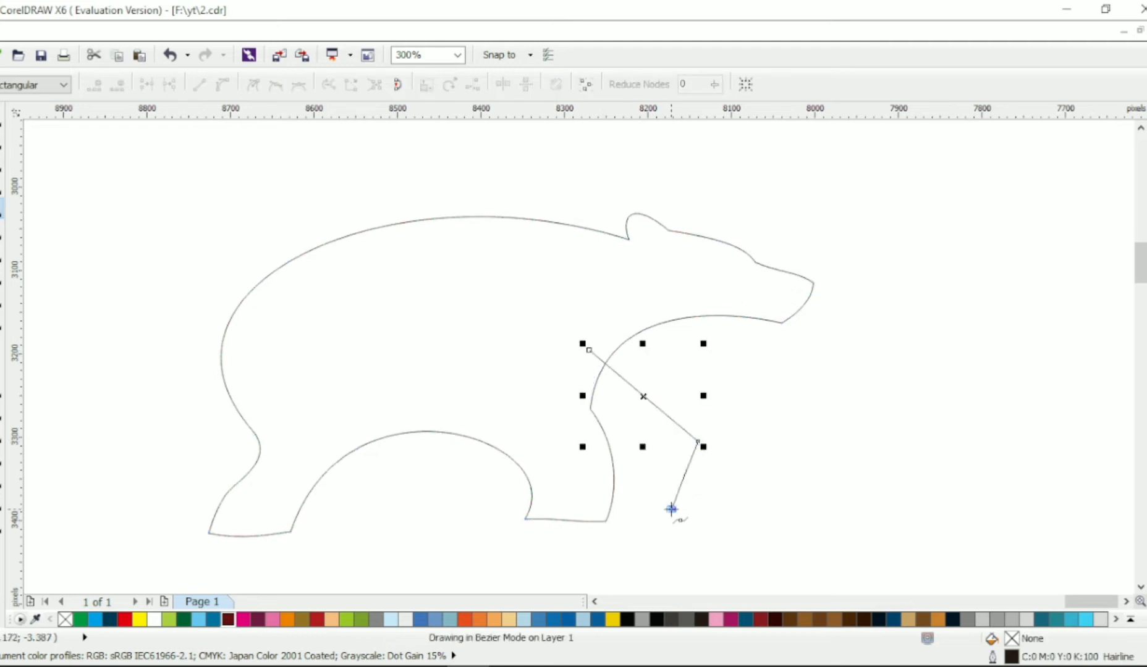
left_click(612, 485)
left_click(551, 403)
left_click(589, 350)
Step: Curve the far front leg's edges, narrow its foot and move its upper nodes into the chest
key("F10")
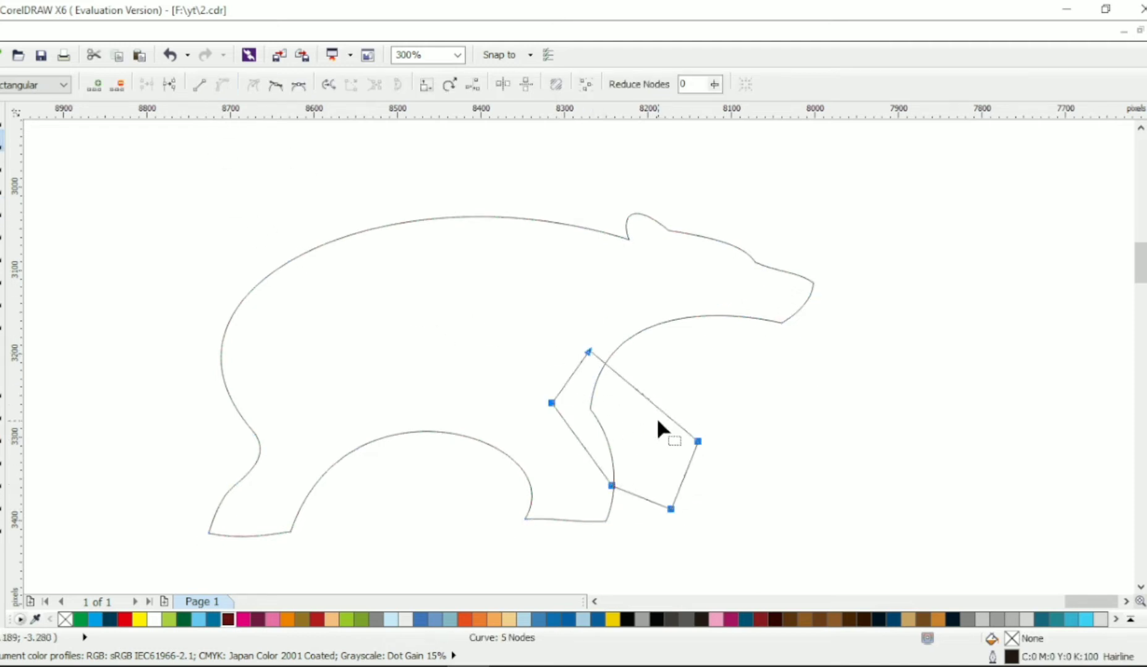
left_click_drag(644, 398, 655, 393)
left_click_drag(585, 448, 611, 437)
left_click_drag(612, 486, 692, 454)
left_click(672, 509)
left_click_drag(589, 351, 613, 337)
left_click(593, 401)
left_click_drag(551, 404, 556, 402)
Step: Fill the bear body and the far front leg with white
left_click(2, 116)
key("ctrl+a")
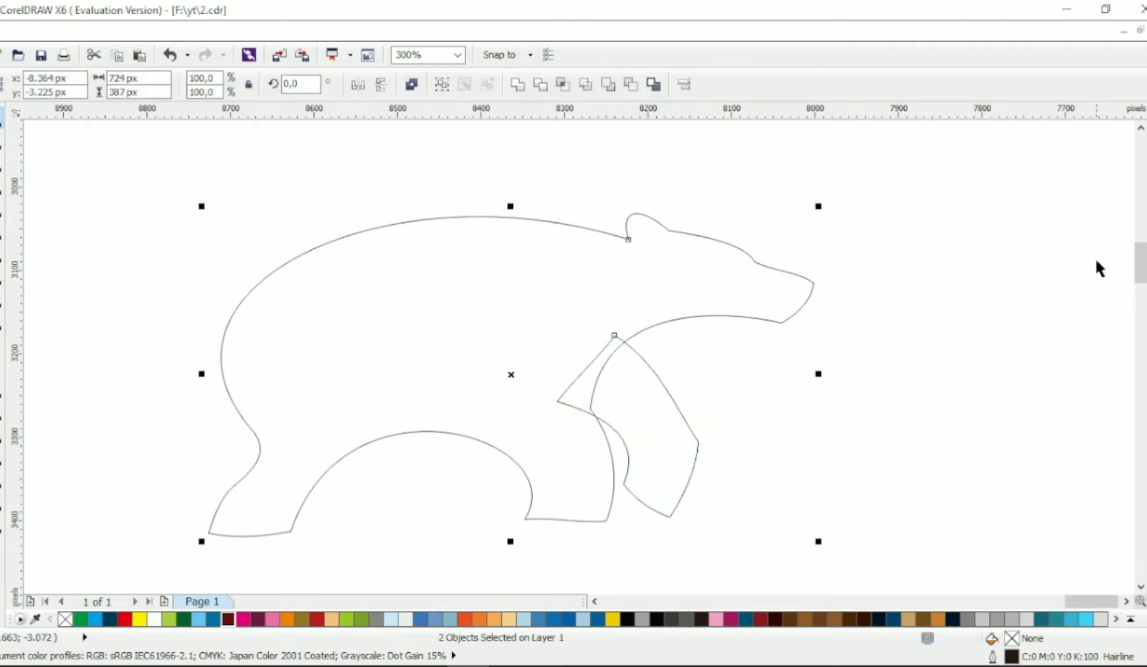
left_click(1146, 271)
left_click(868, 333)
Step: Send the far front leg behind the body and shift it slightly downward
left_click(668, 412)
key("shift+Page_Down")
left_click(776, 436)
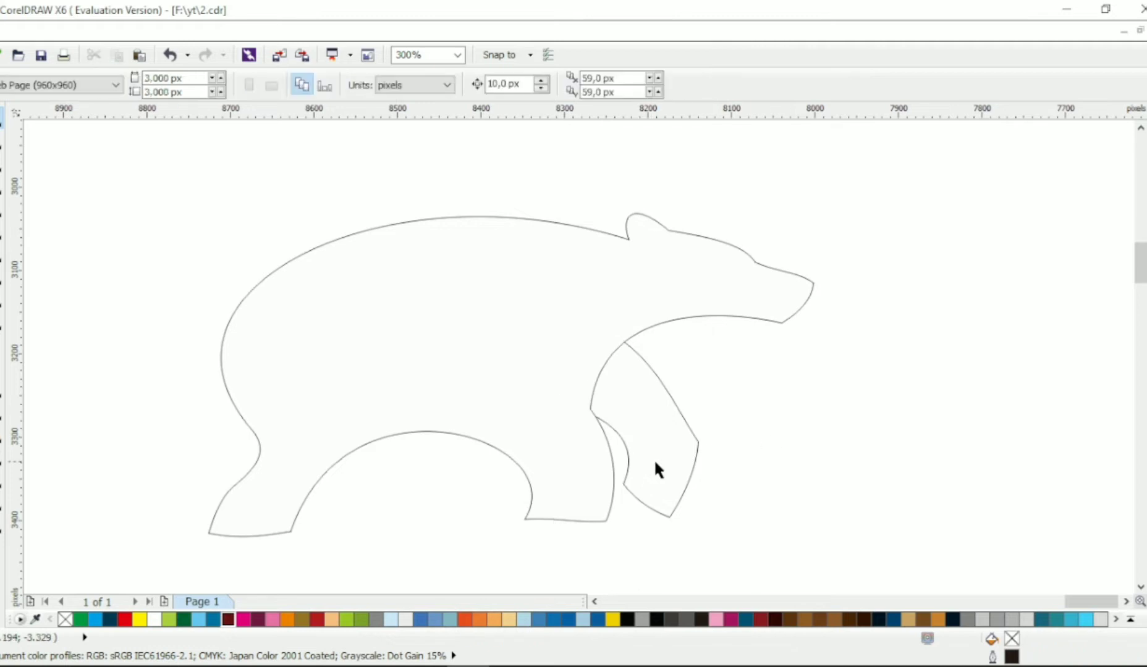
mouse_move(653, 459)
left_mouse_down()
mouse_move(663, 437)
mouse_move(658, 484)
mouse_move(666, 474)
left_mouse_up()
left_click(419, 458)
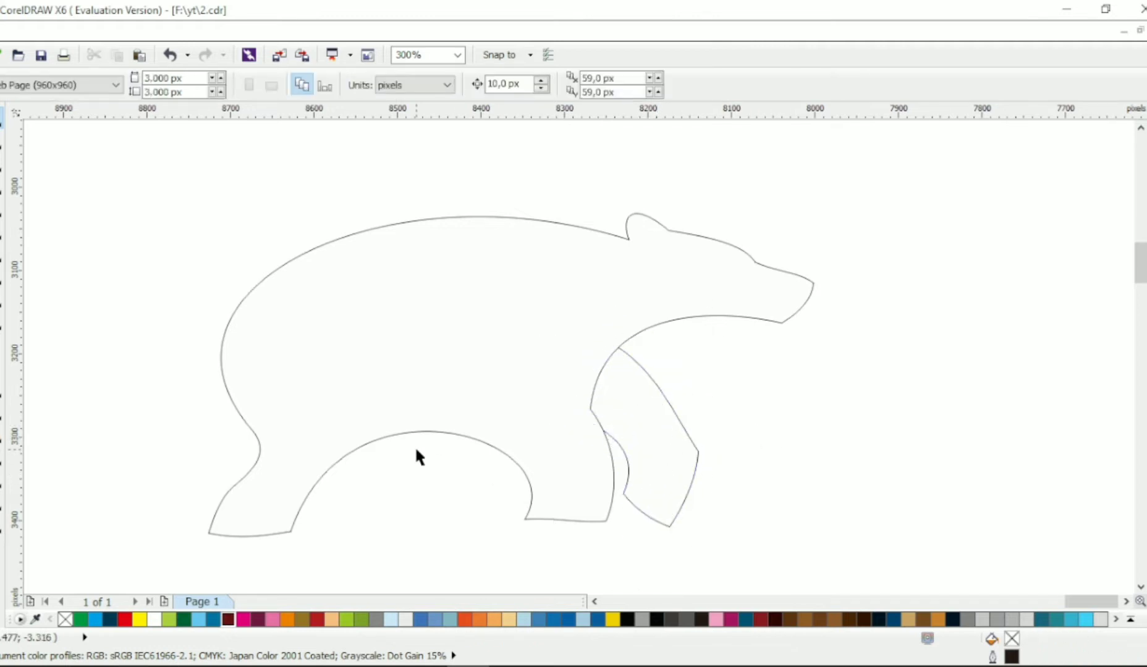
Step: Draw a closed four-node shape for the far hind leg, overlapping the belly near the rear foot
key("F5")
left_click(387, 404)
left_click(402, 520)
left_click(321, 528)
left_click(307, 415)
left_click(387, 403)
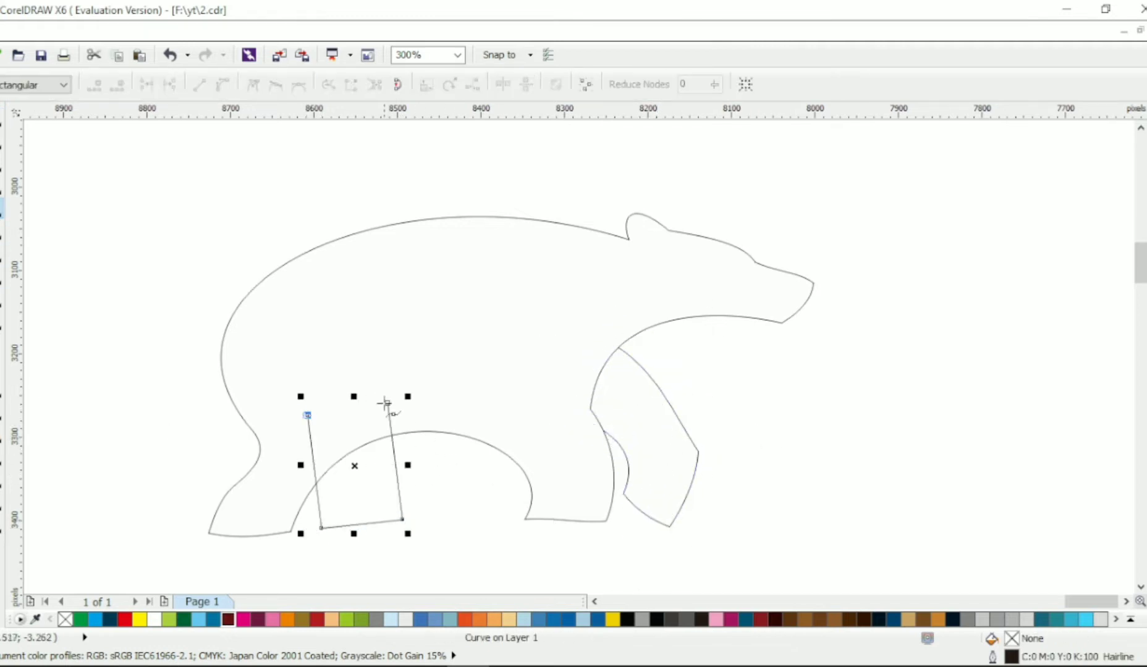
Step: Convert the far hind leg to curves, bend its sides inward and narrow its front edge
key("F10")
left_click(223, 86)
left_click_drag(315, 480, 307, 476)
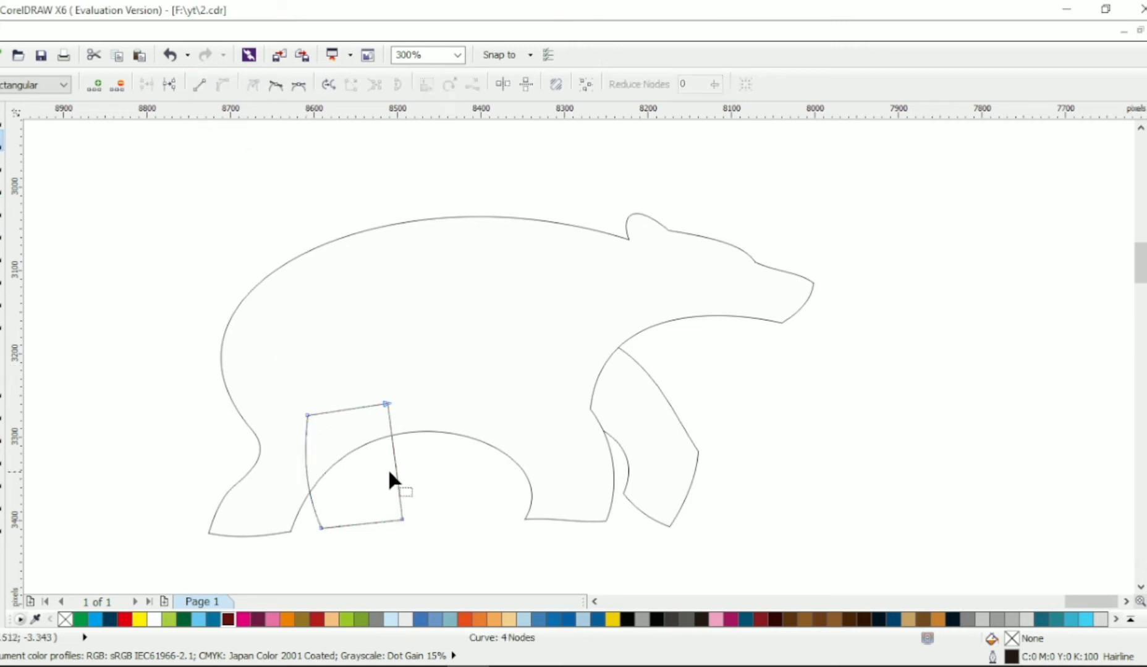
left_click_drag(394, 468, 380, 467)
left_click_drag(355, 375, 418, 530)
left_click_drag(403, 520, 390, 523)
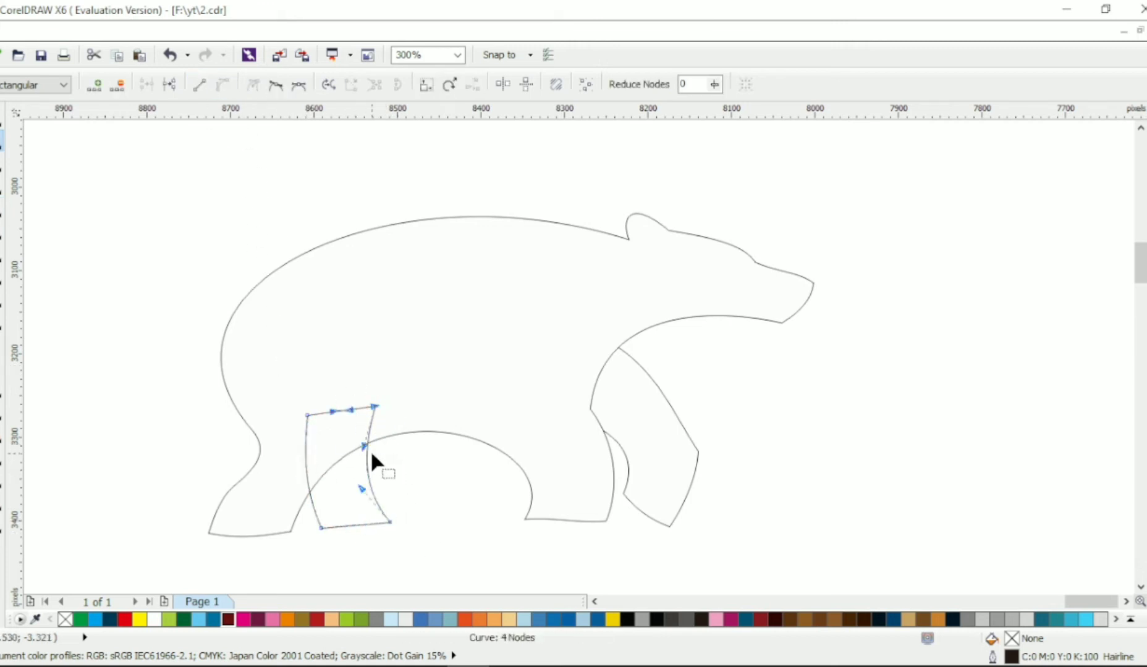
mouse_move(371, 460)
left_mouse_down()
mouse_move(369, 495)
mouse_move(372, 484)
left_mouse_up()
Step: Send the far hind leg behind the bear body
key("space")
key("shift+Page_Down")
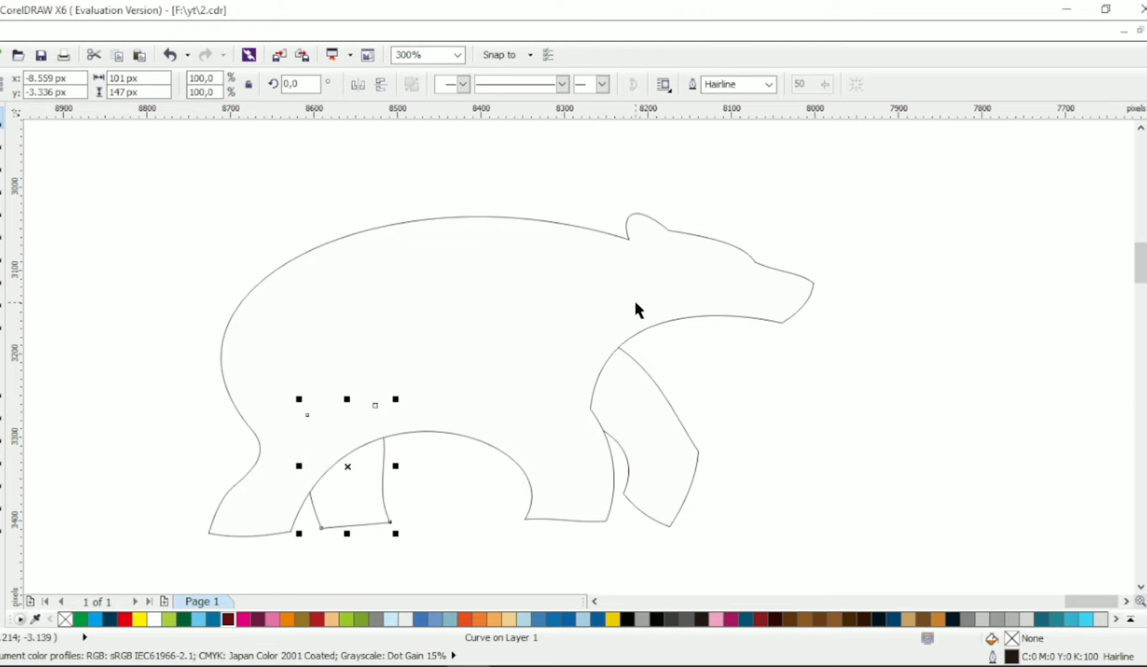
left_click(1046, 328)
Step: Raise the ear and brow nodes on the bear body and reposition the nose to reshape the snout
scroll(556, 358, "down", 1)
scroll(674, 307, "up", 1)
left_click(469, 321)
key("space")
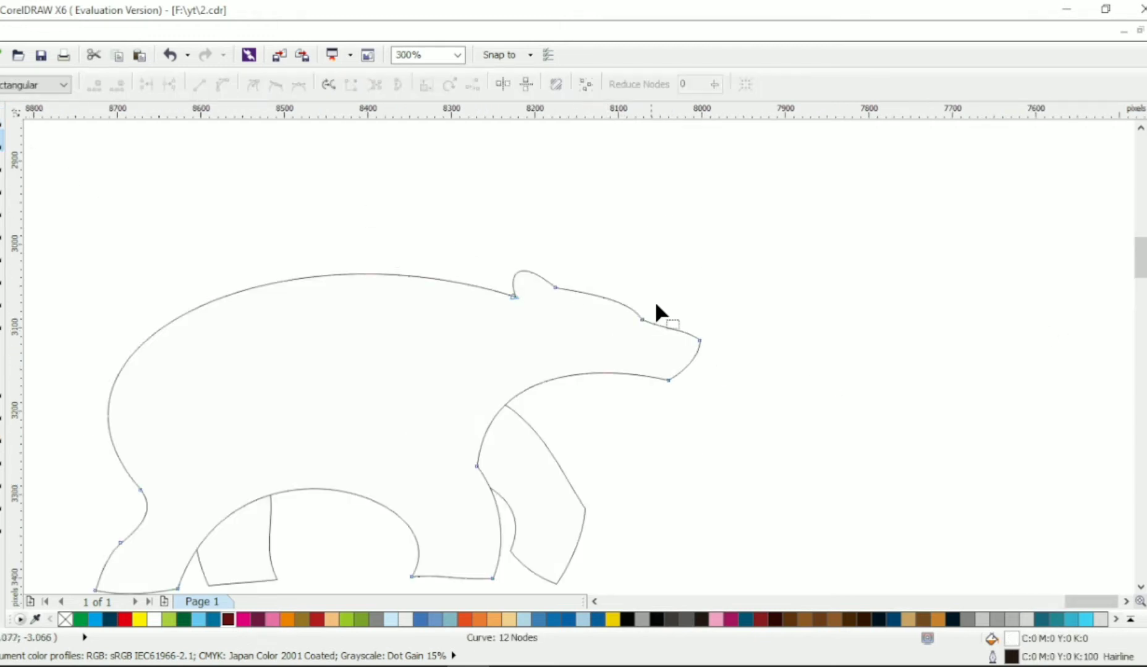
left_click_drag(656, 337, 658, 338)
left_click_drag(642, 319, 650, 300)
left_click(635, 319)
mouse_move(700, 341)
left_mouse_down()
mouse_move(693, 323)
mouse_move(648, 309)
mouse_move(682, 325)
left_mouse_up()
left_click(666, 326)
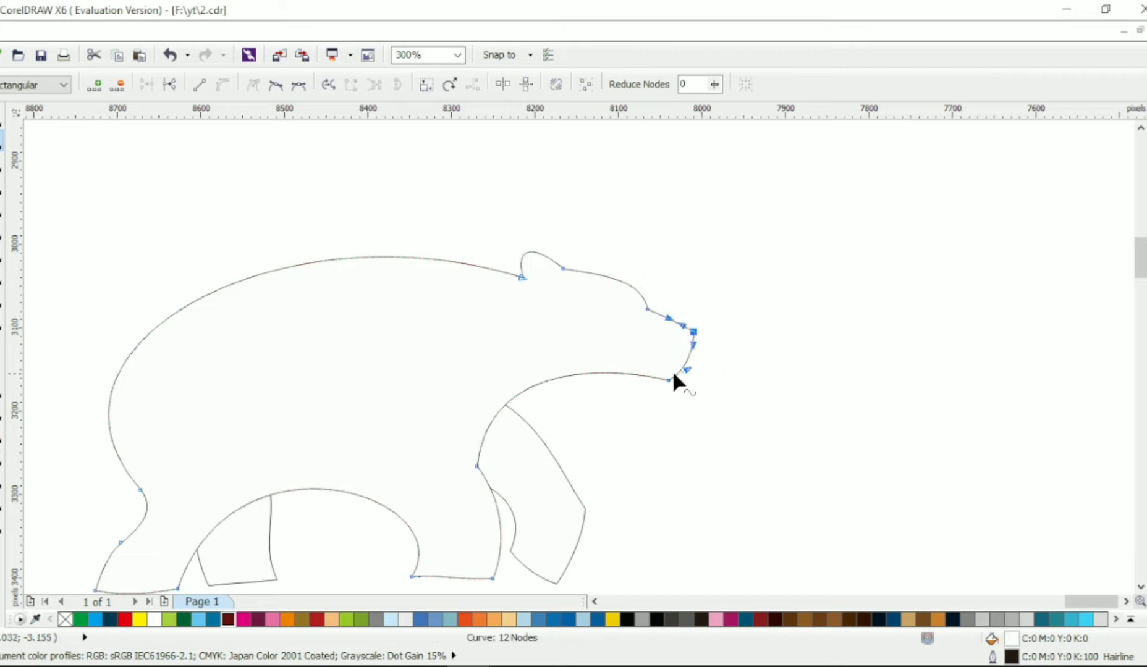
Step: Remove the outline from the bear body
scroll(763, 332, "down", 2)
left_click(1, 117)
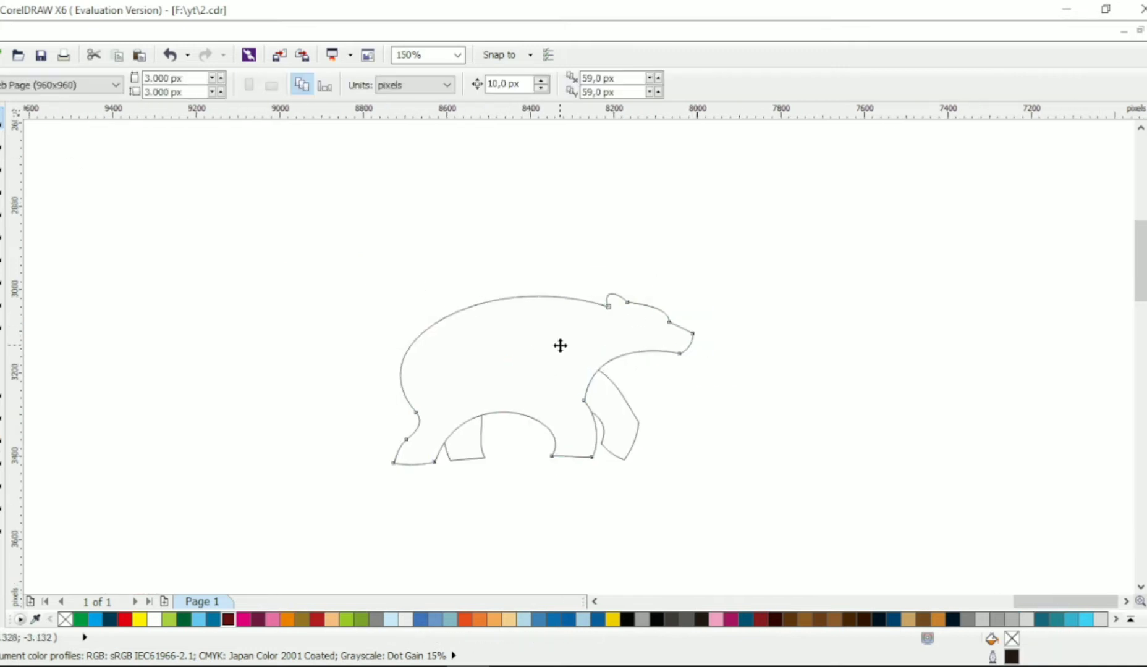
left_click(561, 345)
right_click(65, 620)
Step: Apply a one-step outside contour with a 20 px offset to the bear body
left_click(1, 440)
left_click(47, 457)
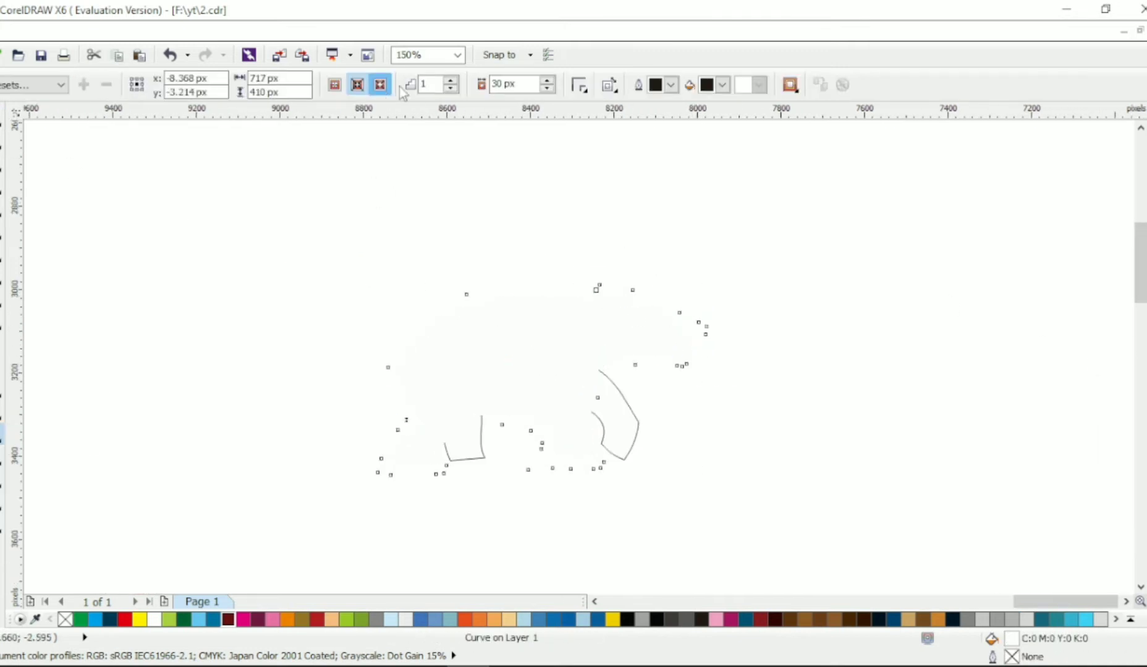
left_click(380, 84)
type("20")
key("Return")
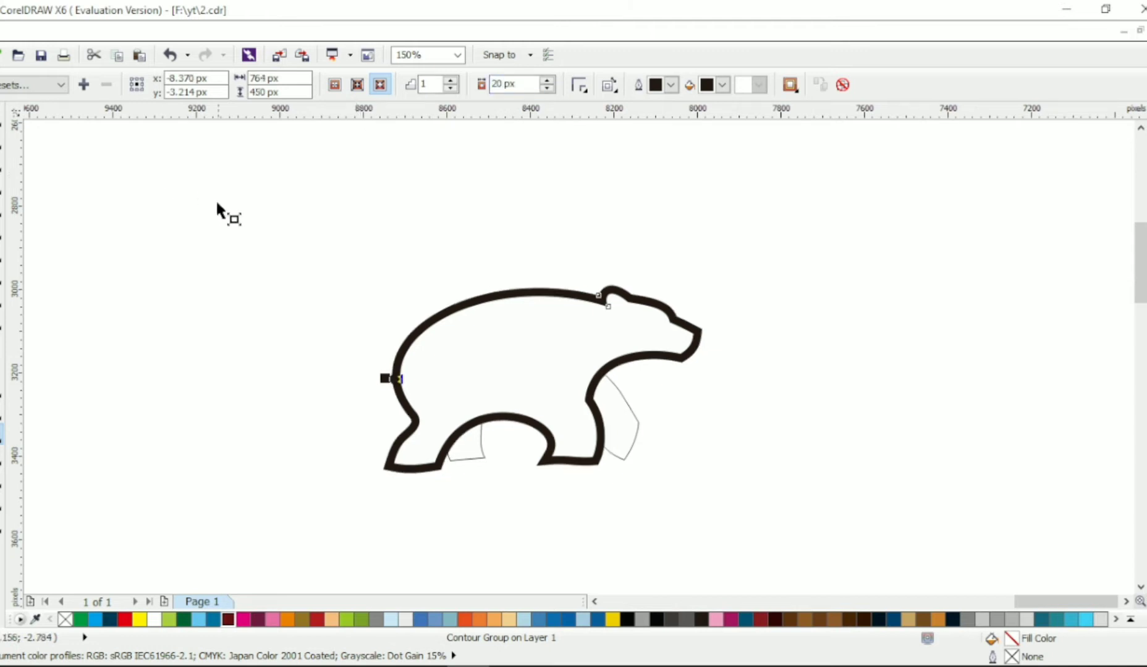
left_click(1, 117)
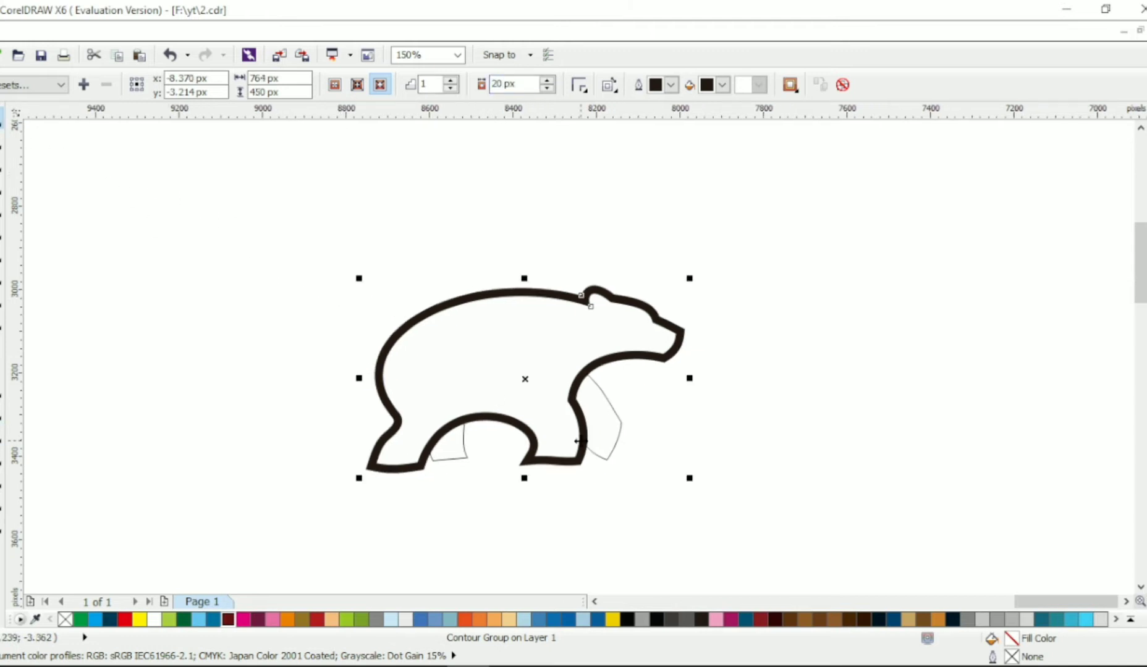
Step: Add a node to the body curve at the bend between the rump and the hind leg
left_click(652, 408)
scroll(507, 358, "up", 1)
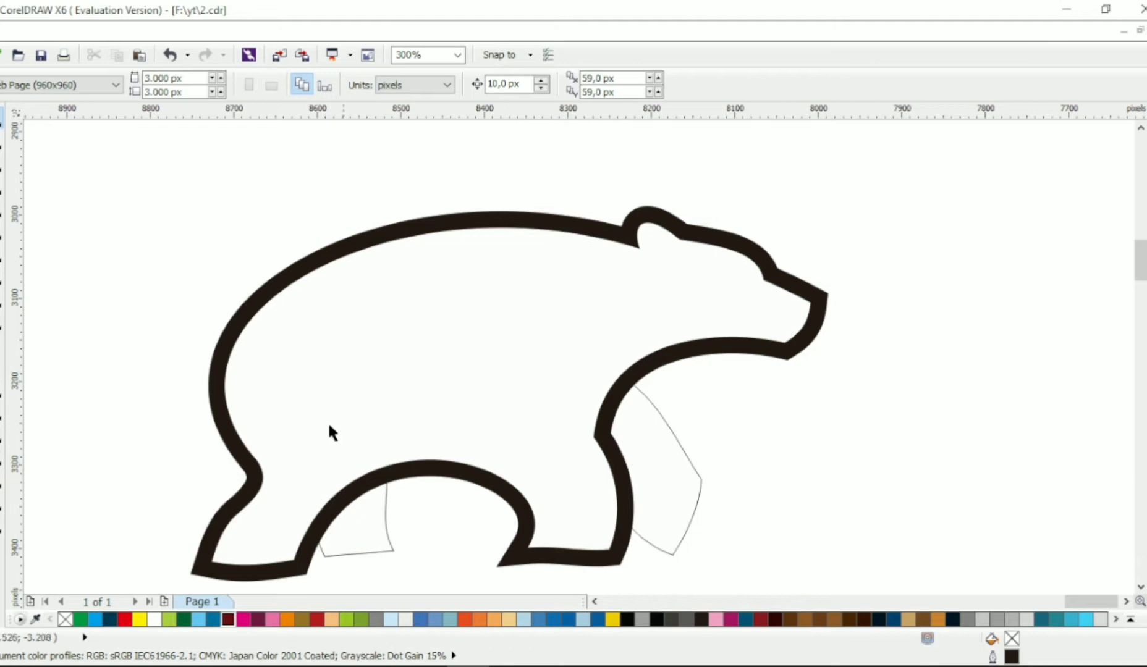
scroll(329, 425, "down", 2)
left_click(1, 140)
left_click(271, 433)
double_click(262, 429)
scroll(261, 428, "up", 1)
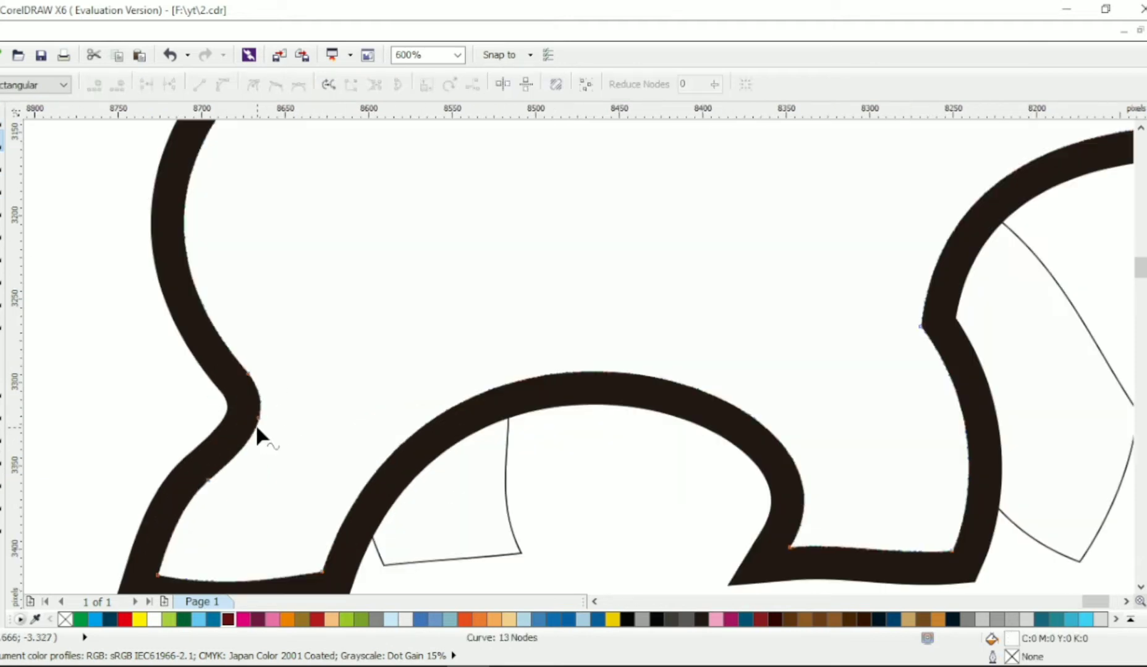
double_click(261, 418)
double_click(258, 414)
double_click(258, 415)
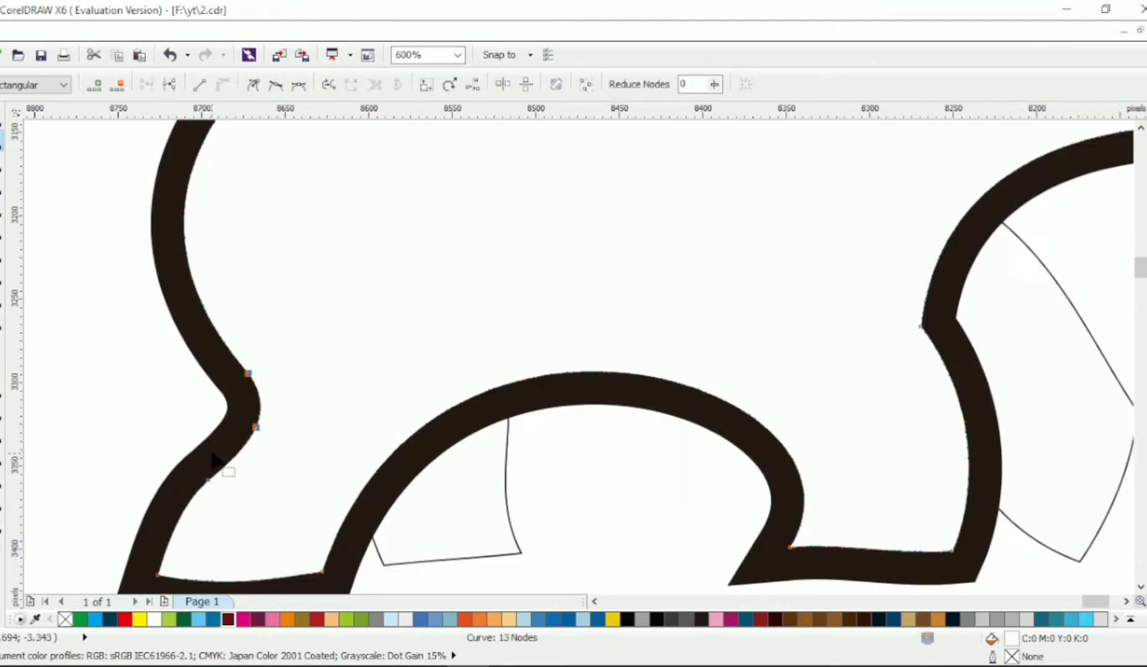
Step: Pull the body's node between the rump and hind leg inward into a pointed crease and refine the curve down the leg
left_click_drag(248, 373, 287, 409)
key("ctrl+z")
double_click(203, 141)
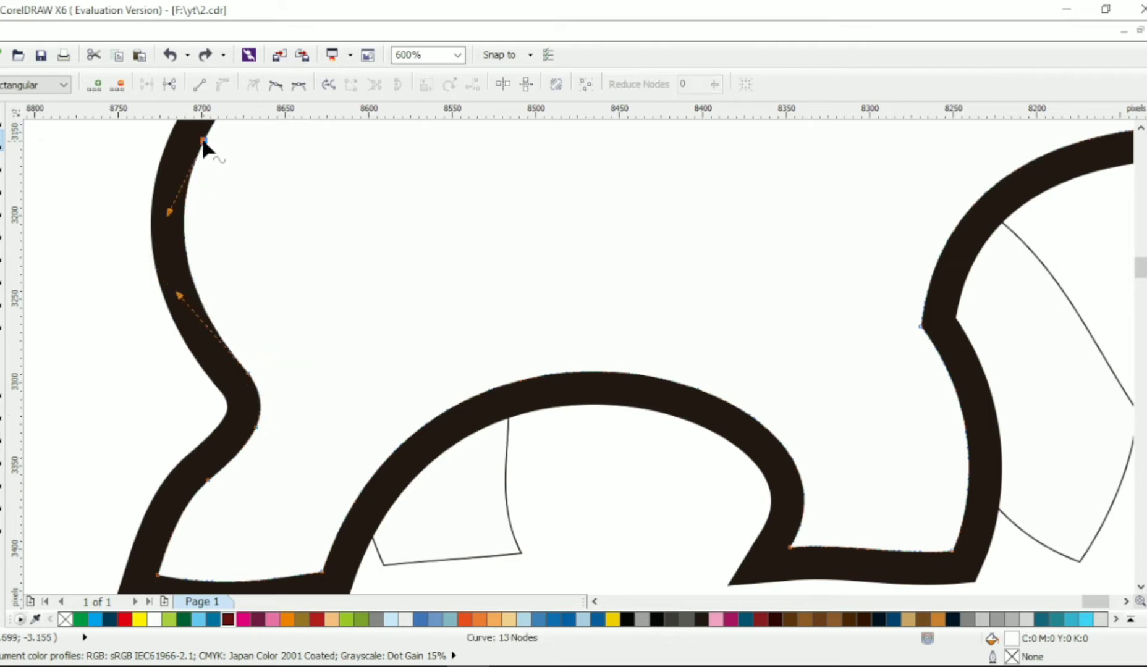
left_click_drag(249, 373, 301, 416)
mouse_move(263, 411)
left_mouse_down()
mouse_move(273, 434)
mouse_move(293, 428)
mouse_move(252, 416)
left_mouse_up()
left_click_drag(268, 423, 239, 427)
left_click(204, 446)
double_click(186, 455)
double_click(226, 409)
scroll(244, 401, "down", 1)
key("space")
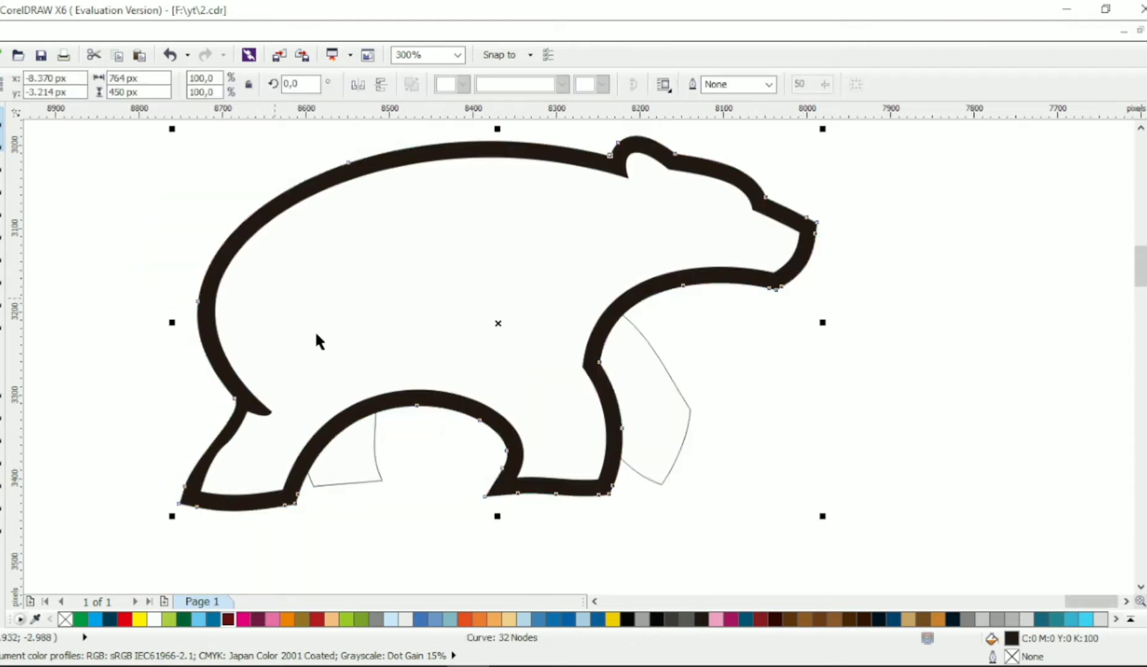
Step: Shift the two far legs slightly and fill them with black without an outline
left_click(366, 481)
left_click_drag(366, 481, 376, 498)
left_click_drag(668, 433, 672, 437)
left_click(366, 459, "shift")
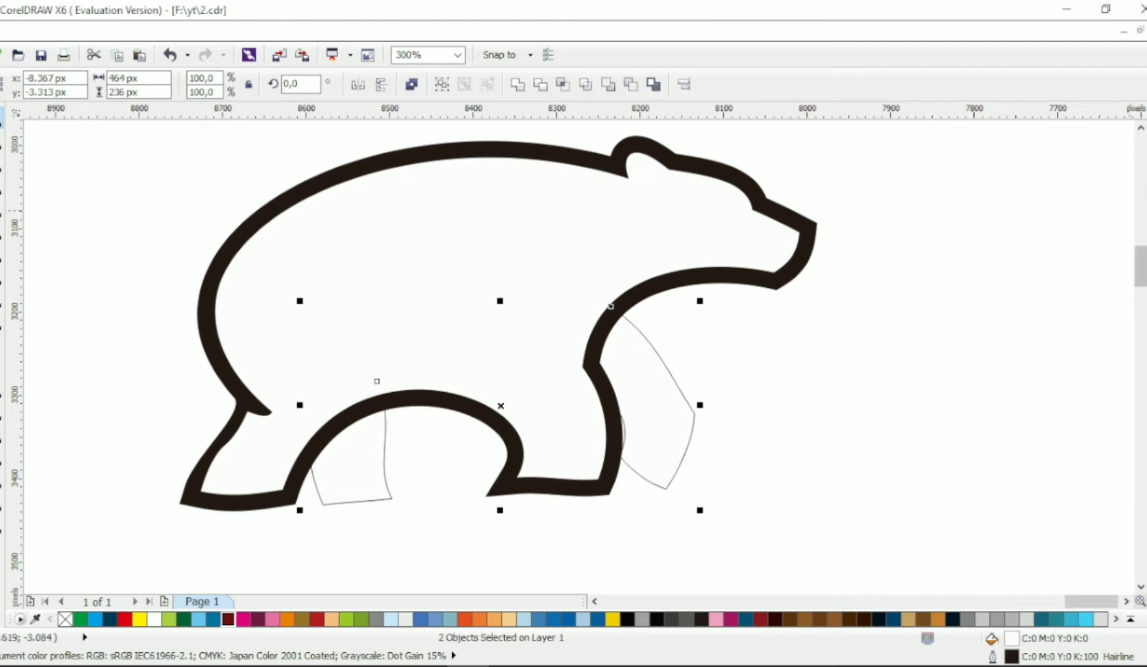
left_click(1146, 247)
right_click(1146, 235)
left_click(901, 334)
Step: Reposition the knee and foot nodes of the far front leg so it hangs straighter and ends in a broader foot
left_click(667, 416)
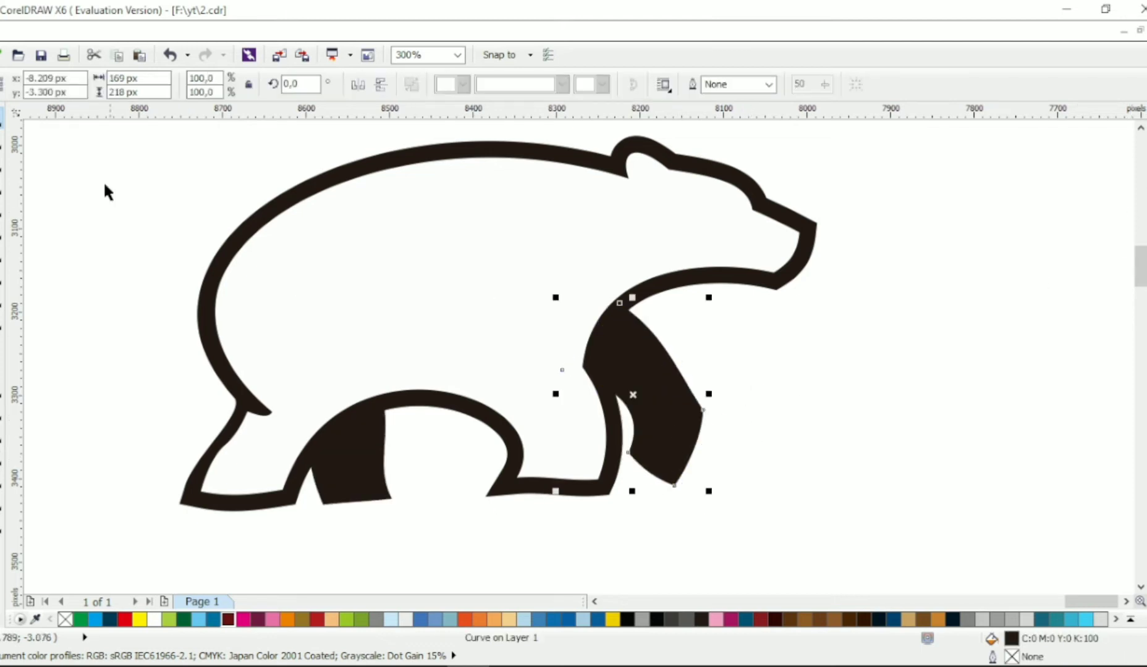
key("space")
left_click_drag(674, 486, 697, 481)
left_click_drag(702, 410, 707, 383)
left_click_drag(628, 453, 698, 489)
left_click(2, 118)
left_click(104, 186)
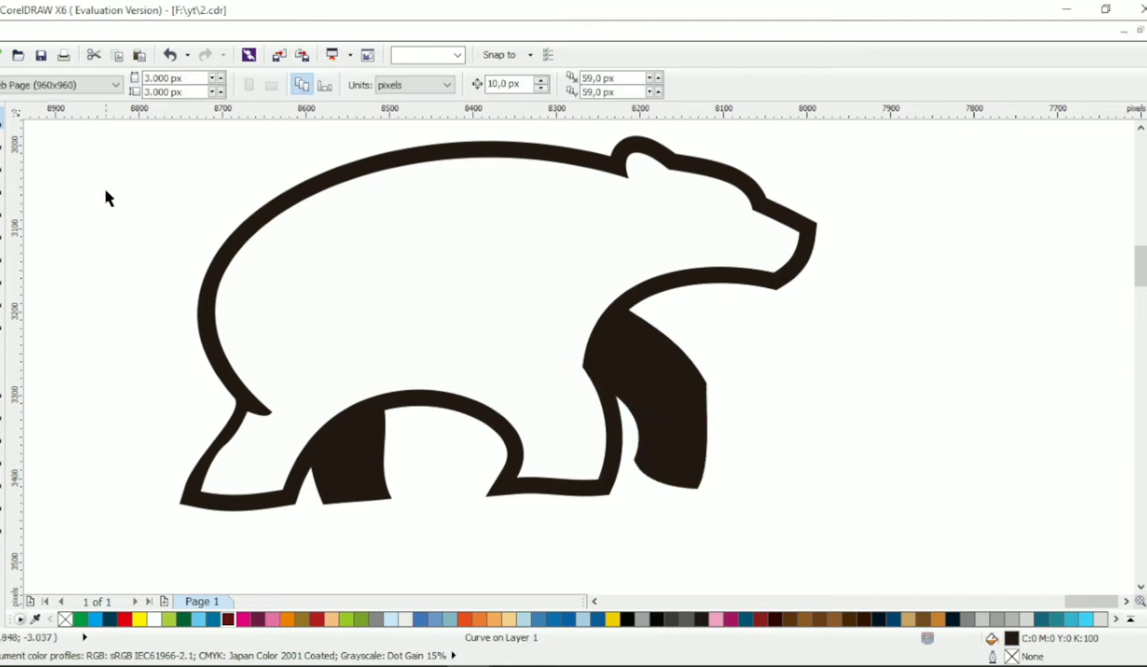
Step: Add a node above the near front paw on the white body and indent the leg's front edge there
left_click(1, 141)
left_click(584, 465)
double_click(588, 459)
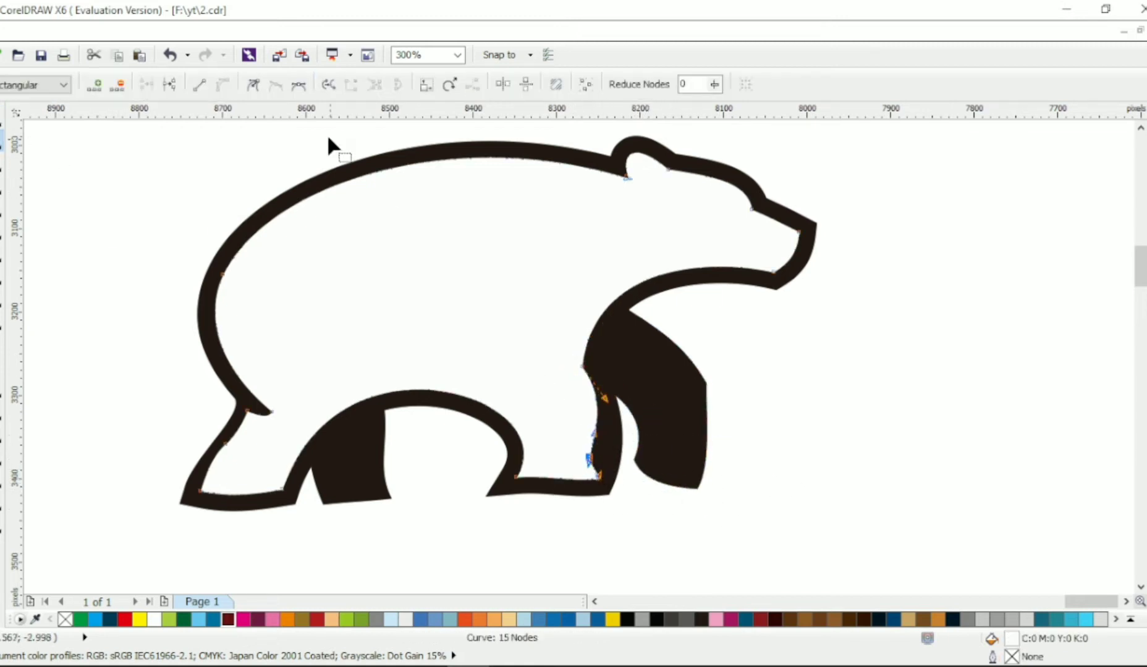
left_click(593, 493)
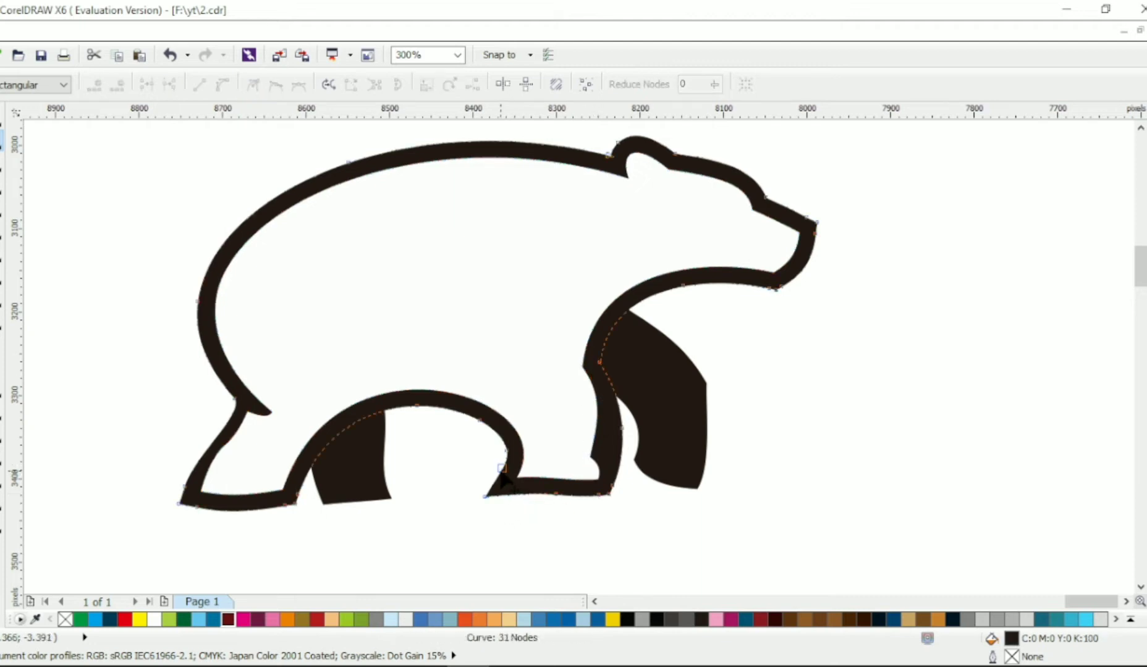
key("Escape")
scroll(530, 341, "up", 1)
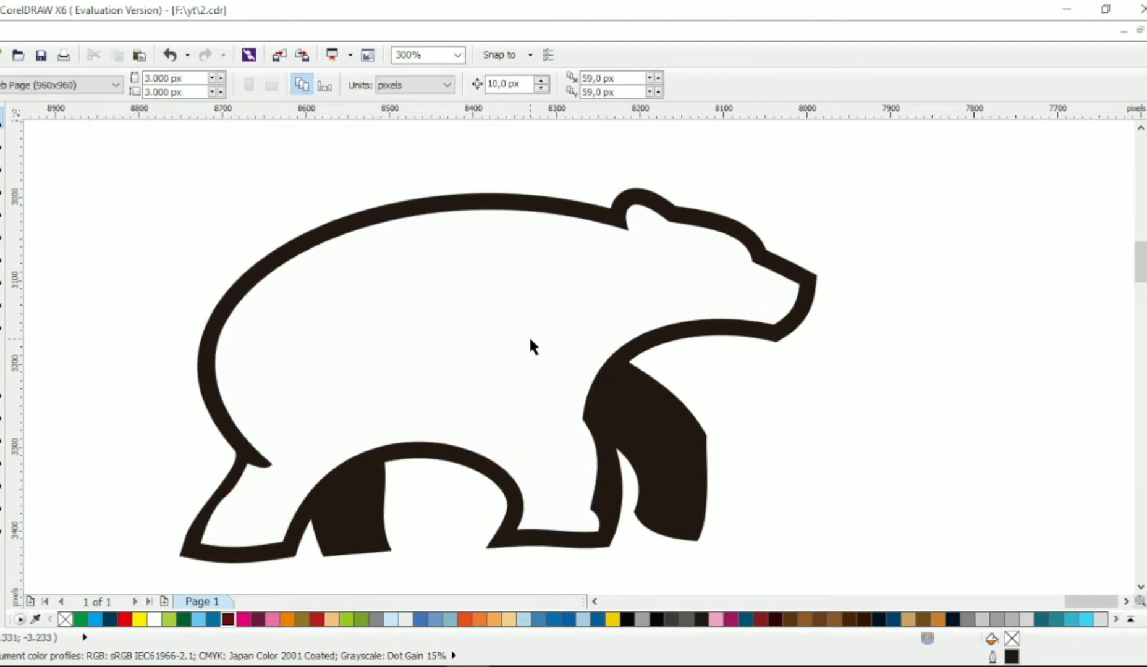
Step: Add nodes to the white body where the throat meets the chest and shape a pointed contour tip into the body
left_click(2, 141)
left_click(624, 324)
double_click(626, 344)
double_click(640, 337)
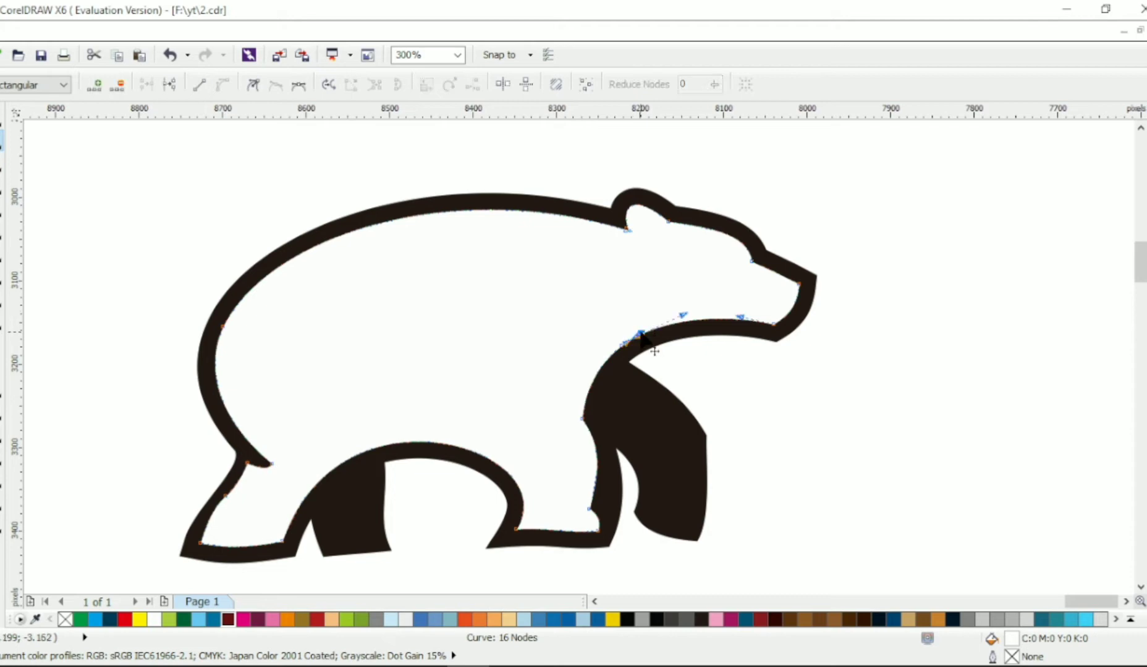
mouse_move(641, 337)
left_mouse_down()
mouse_move(586, 356)
mouse_move(637, 316)
left_mouse_up()
left_click(2, 118)
key("Escape")
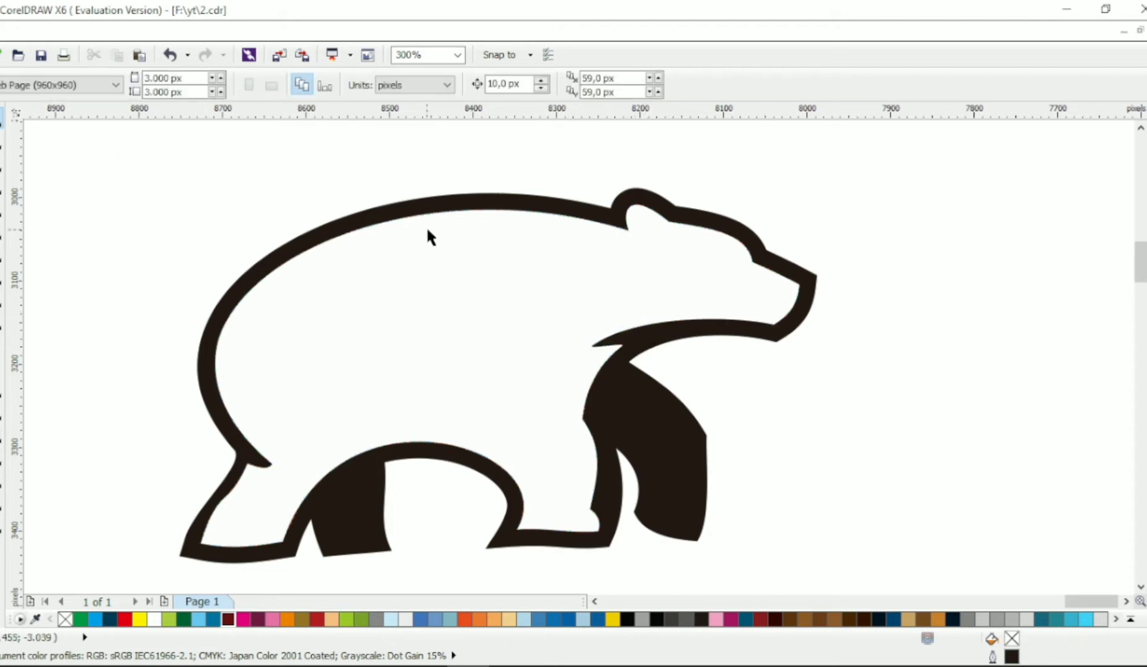
Step: Pull the white body's back curve outward over the contour so the black line tapers away along the upper back
scroll(635, 206, "up", 1)
left_click(2, 141)
scroll(450, 244, "down", 1)
left_click(309, 286)
left_click_drag(249, 251, 237, 234)
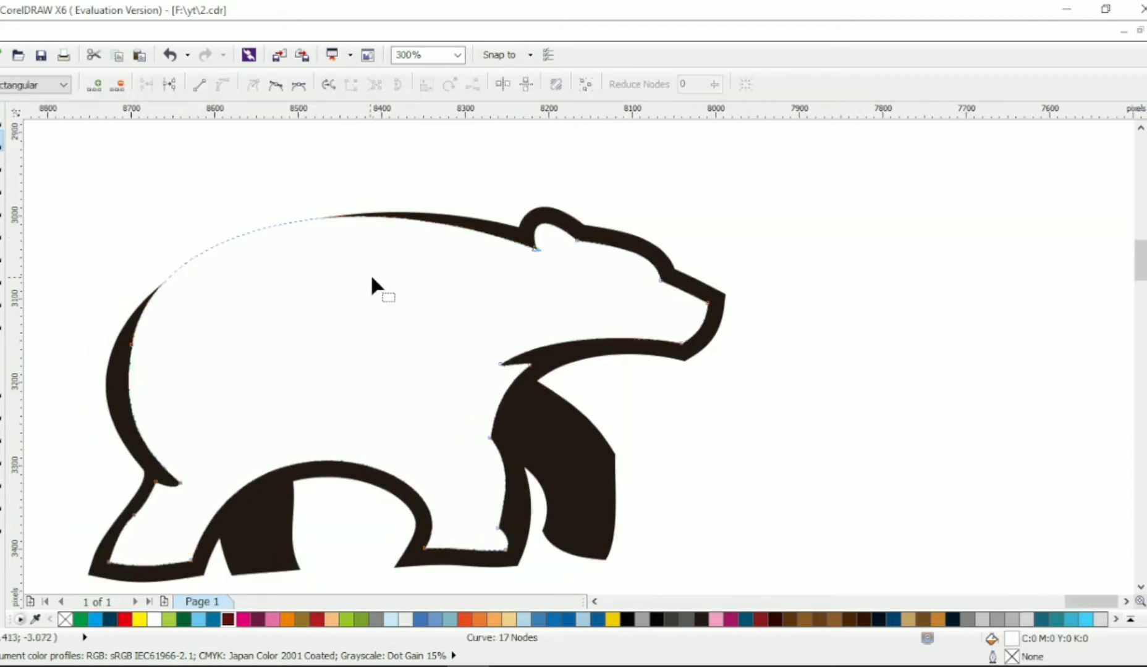
left_click(2, 118)
left_click(170, 178)
Step: Add a cusp node to the white body's edge just behind the base of the ear
scroll(593, 260, "up", 1)
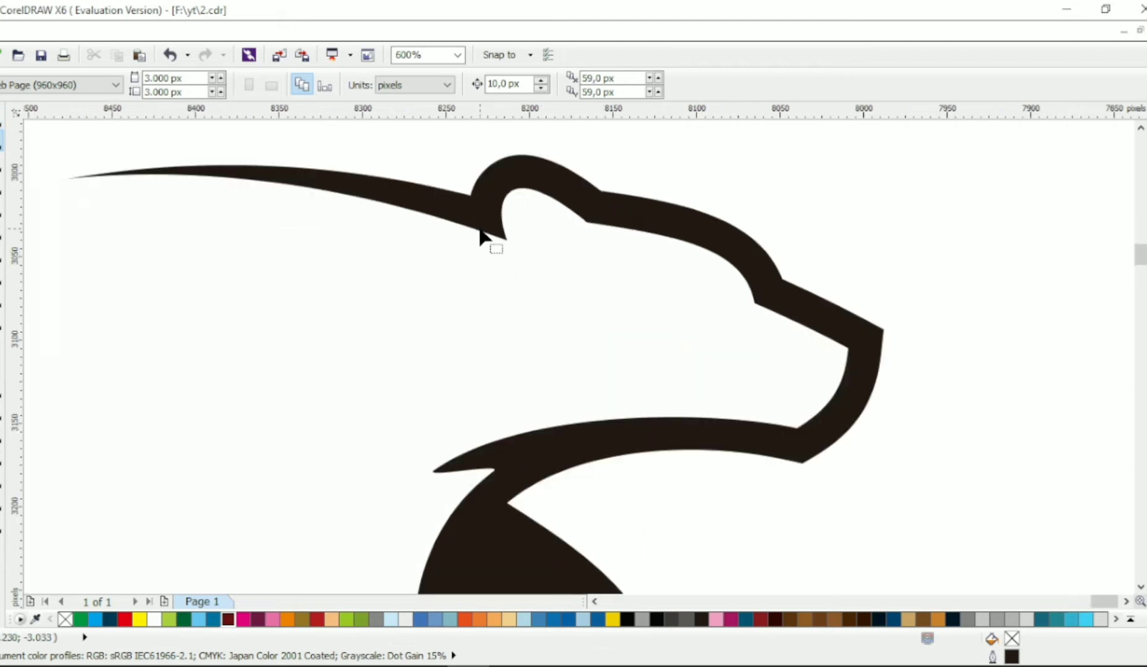
double_click(479, 229)
left_click(253, 85)
left_click(479, 254)
mouse_move(506, 239)
left_mouse_down()
mouse_move(520, 270)
mouse_move(501, 229)
left_mouse_up()
key("ctrl+z")
Step: Reshape the white body's edge at the ear so the black line extends into a longer pointed crease
double_click(507, 194)
left_click(532, 265)
left_click(517, 268)
left_click_drag(487, 233, 493, 249)
scroll(493, 249, "down", 1)
left_click(2, 118)
left_click(170, 170)
scroll(576, 262, "up", 1)
left_click(573, 262)
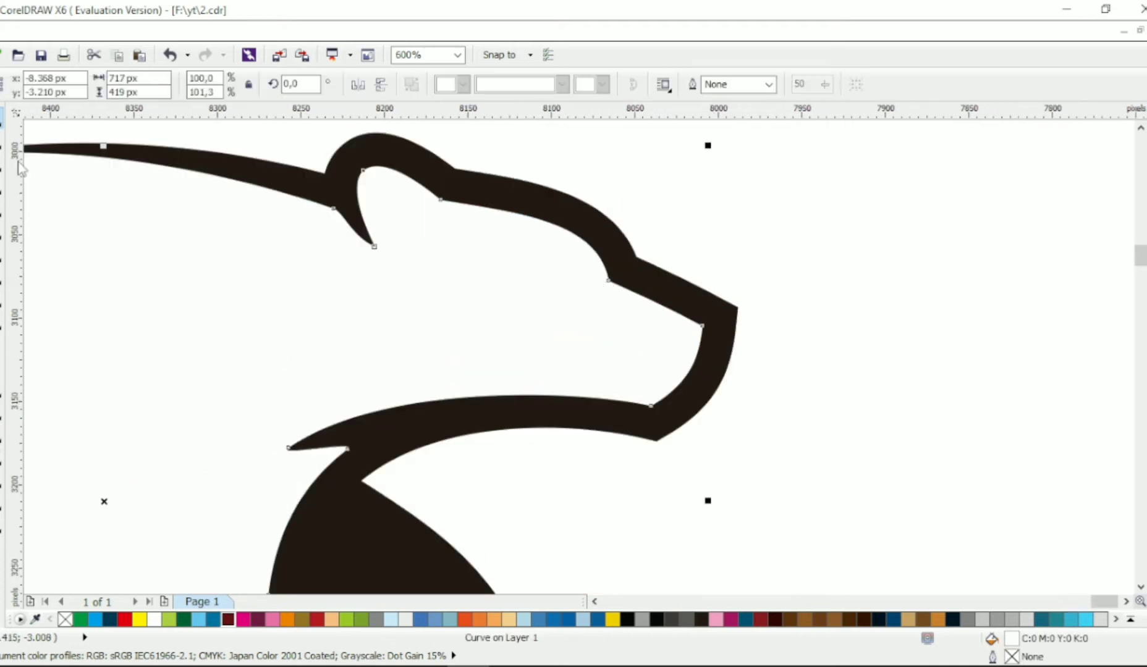
left_click(744, 270)
scroll(844, 260, "down", 1)
key("alt+Left")
key("alt+Down")
left_click(3, 209)
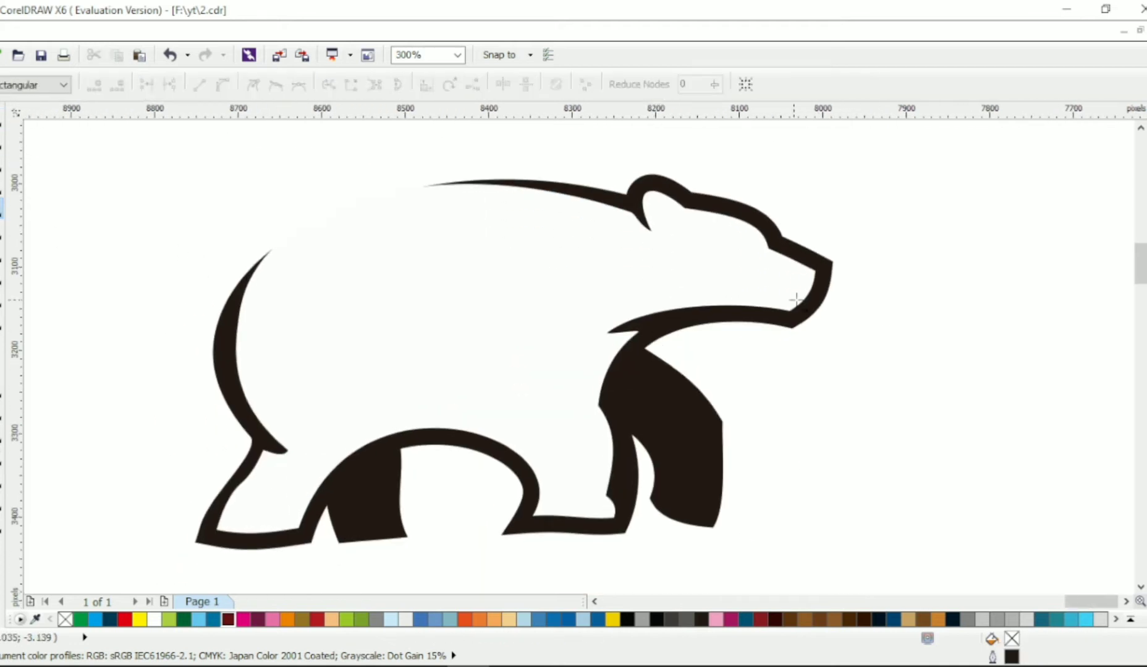
left_click(559, 302)
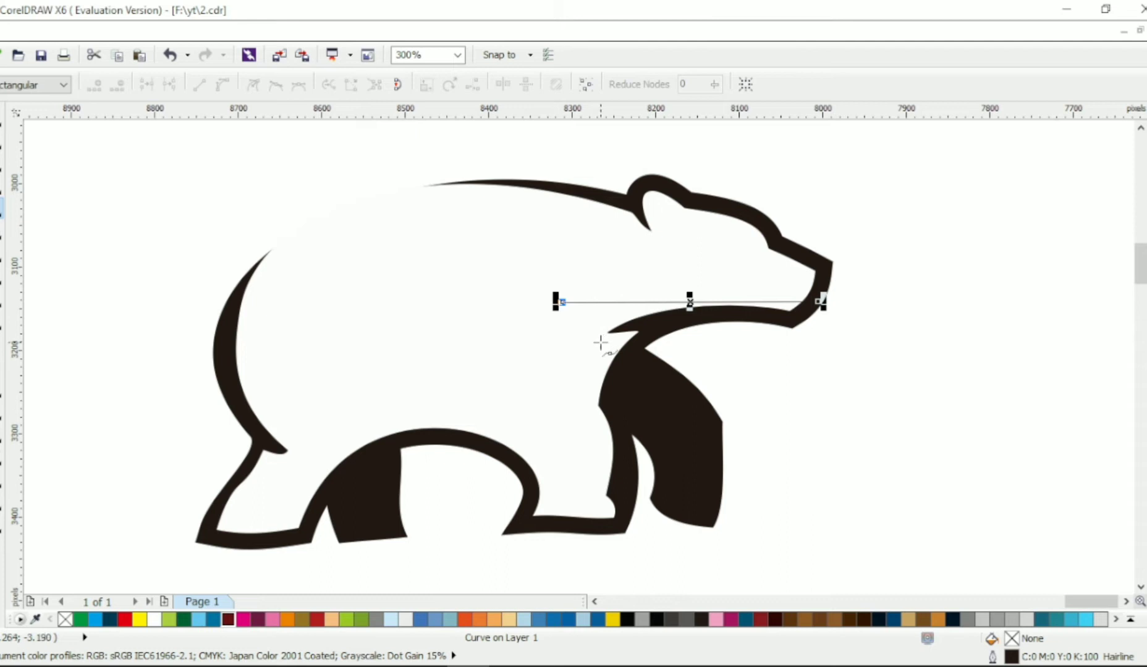
left_click(600, 342)
key("Delete")
Step: Add a cusp node to the chest edge and pull the node above the near front leg into a pointed shoulder crease
left_click(3, 151)
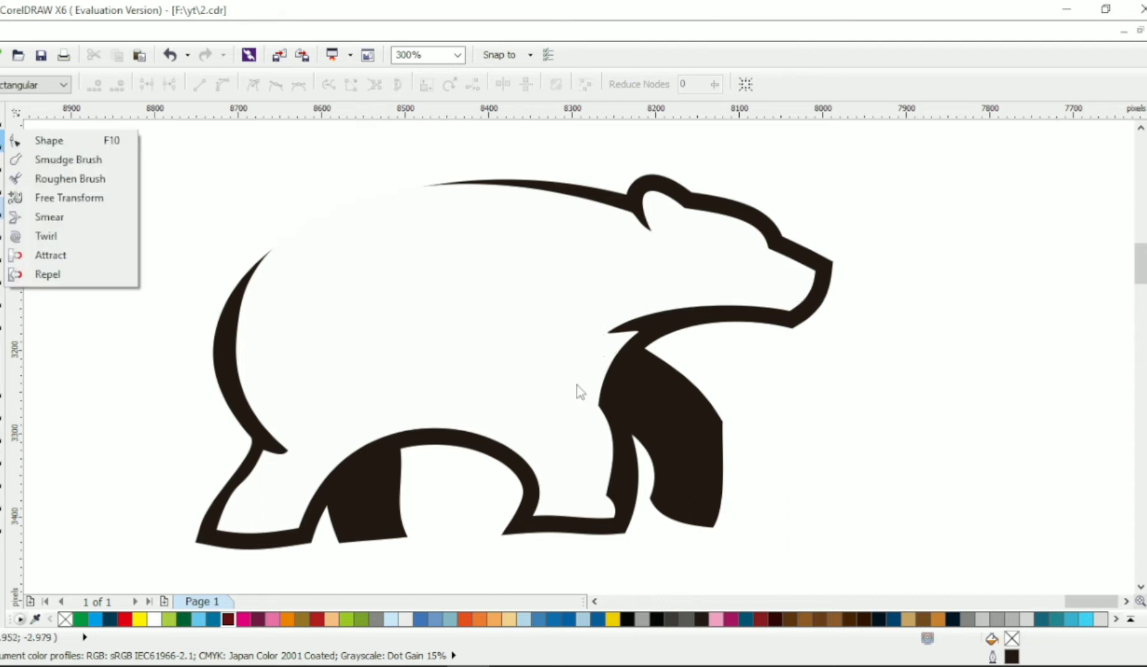
left_click(49, 141)
left_click(591, 393)
scroll(594, 393, "up", 1)
double_click(609, 375)
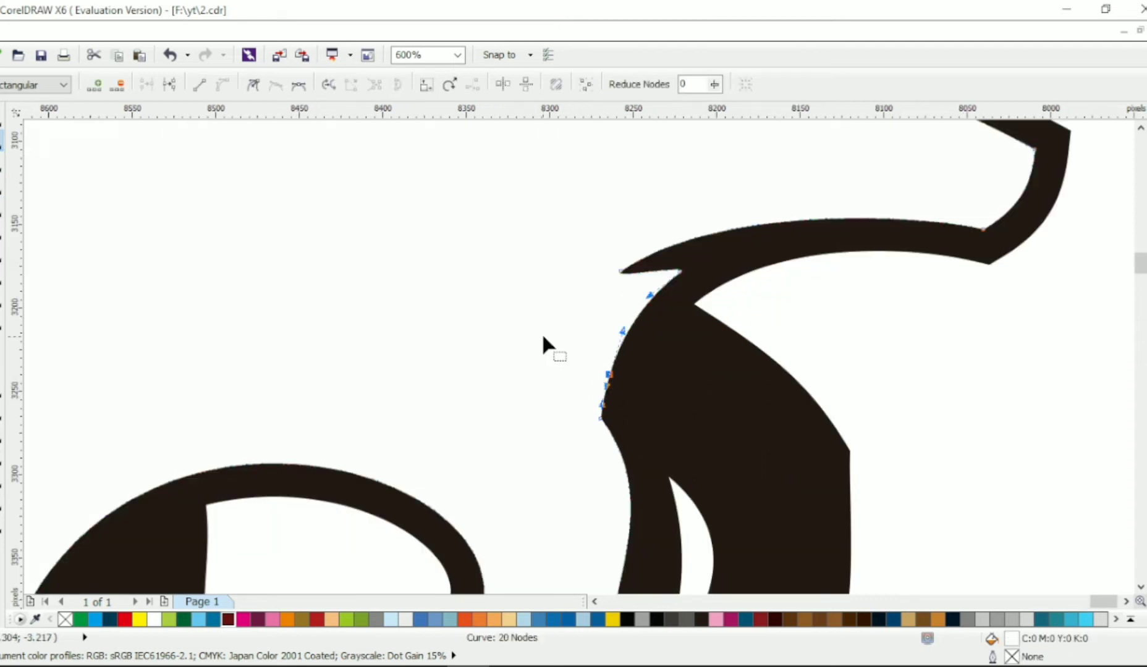
left_click(254, 85)
left_click(536, 352)
left_click_drag(602, 419, 592, 340)
scroll(646, 340, "down", 1)
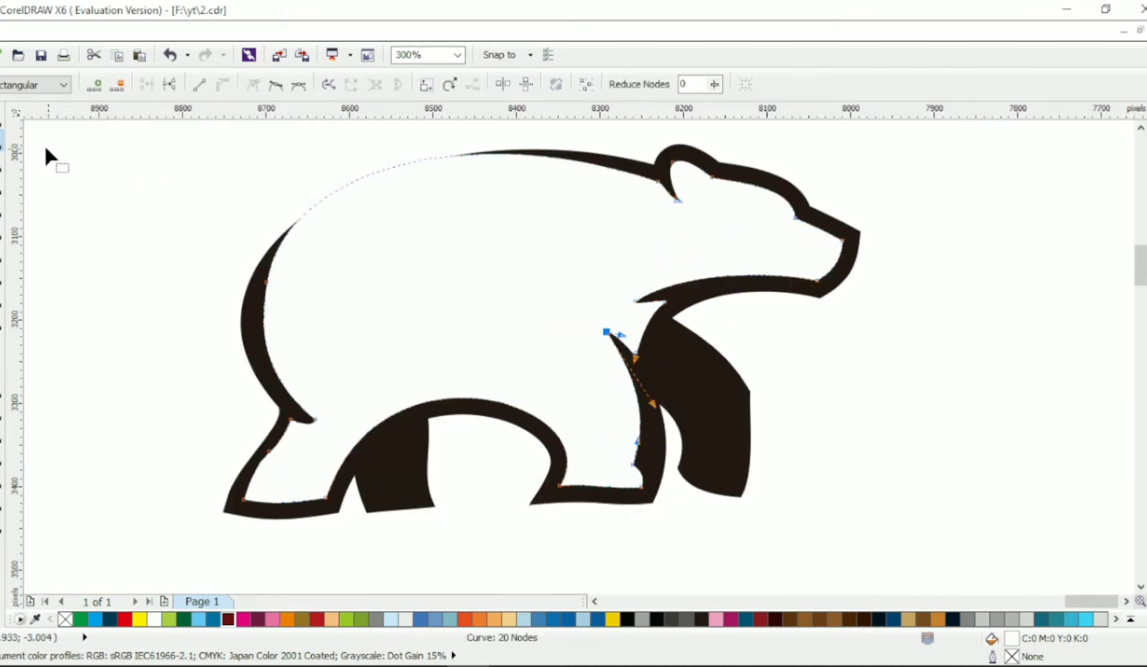
left_click(3, 120)
left_click(166, 173)
Step: Draw a closed eight-node Bezier shape from the snout past the chest, belly and rump, enclosing the legs below
left_click(3, 211)
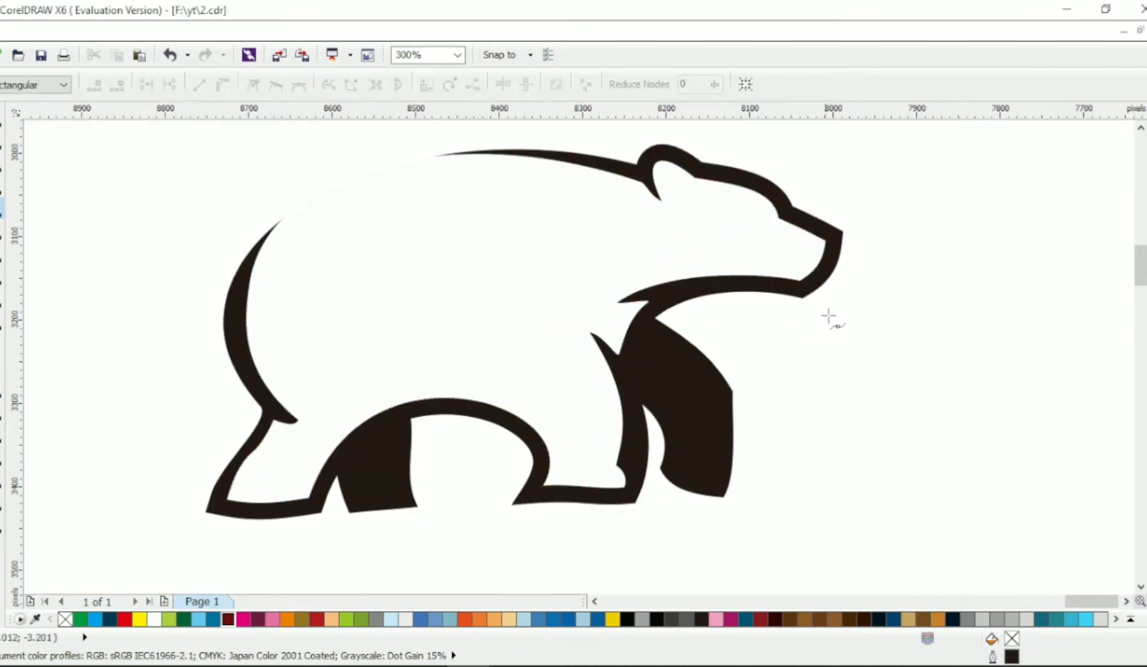
left_click(573, 318)
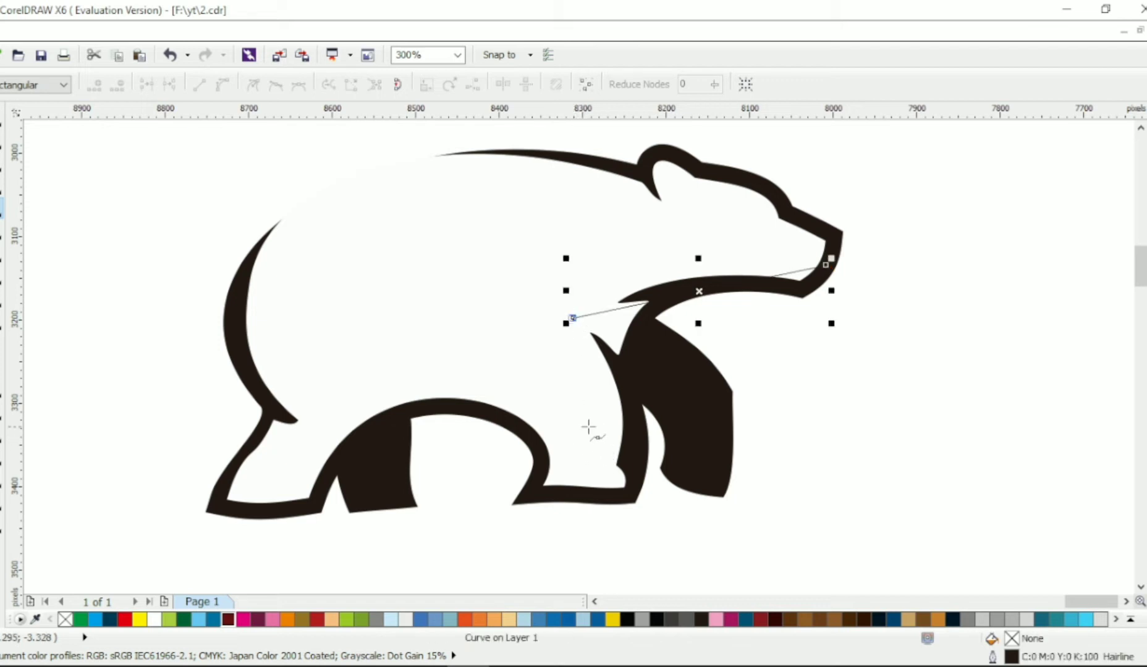
left_click(589, 426)
left_click(328, 399)
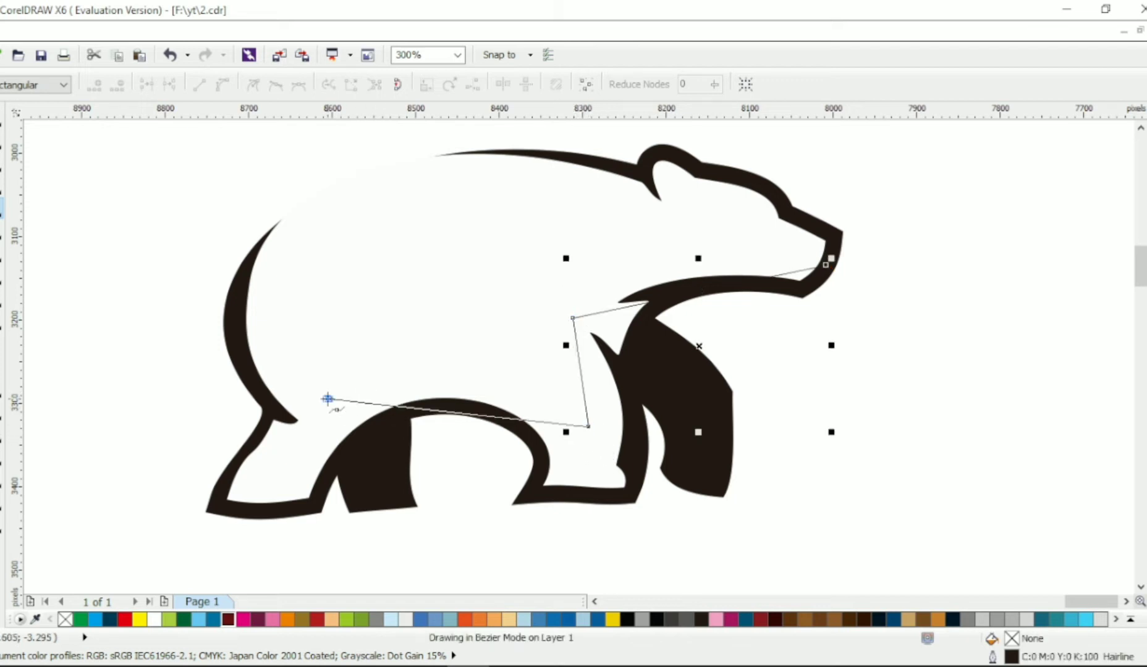
left_click(175, 252)
scroll(226, 343, "down", 4)
left_click(132, 466)
left_click(842, 494)
scroll(858, 393, "up", 2)
left_click(874, 311)
left_click(833, 241)
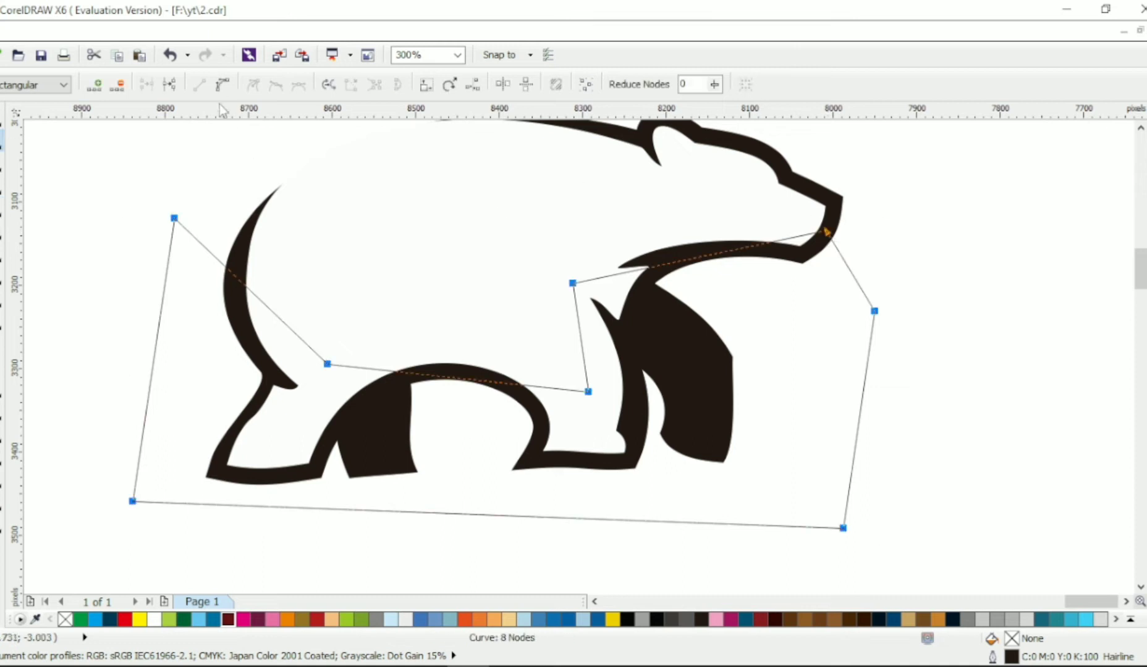
Step: Bend the shape's segments along the throat, near front leg and belly into arcs that follow the bear's contour
left_click_drag(706, 254, 692, 227)
left_click_drag(582, 347, 602, 350)
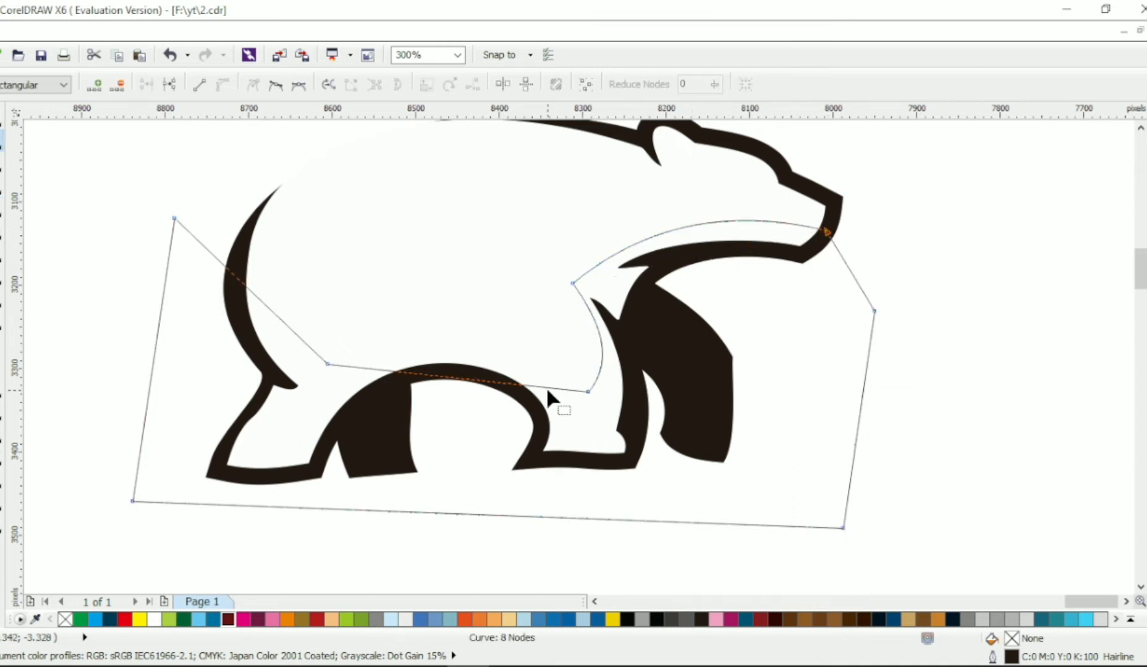
left_click_drag(488, 381, 500, 360)
left_click_drag(587, 392, 590, 413)
left_click_drag(619, 379, 610, 387)
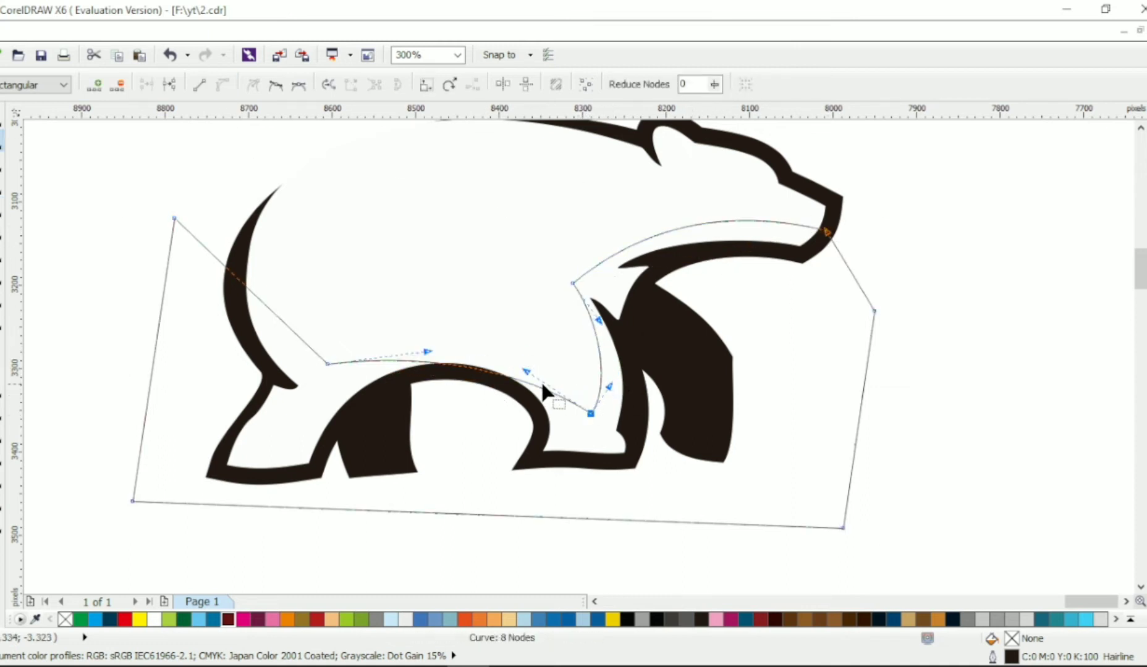
left_click_drag(525, 371, 513, 330)
left_click_drag(327, 365, 330, 388)
left_click_drag(431, 375, 421, 349)
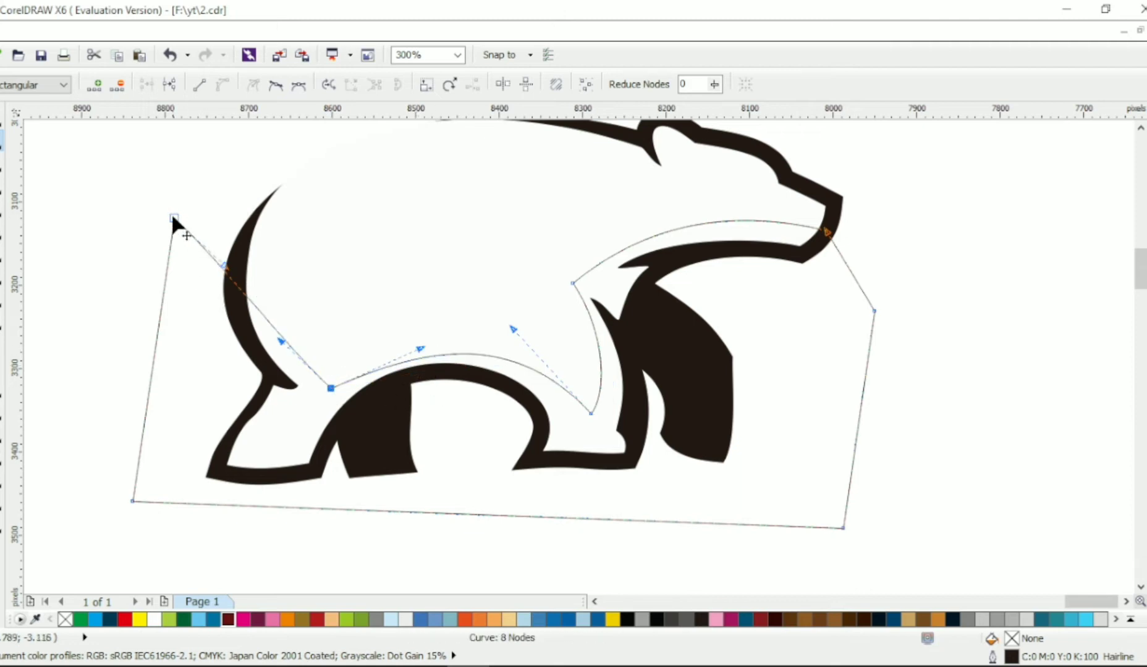
Step: Move the shape's rear node beside the upper rump and curve the adjoining segments along the hindquarters
left_click_drag(174, 218, 251, 163)
left_click_drag(238, 256, 168, 228)
left_click_drag(302, 210, 215, 258)
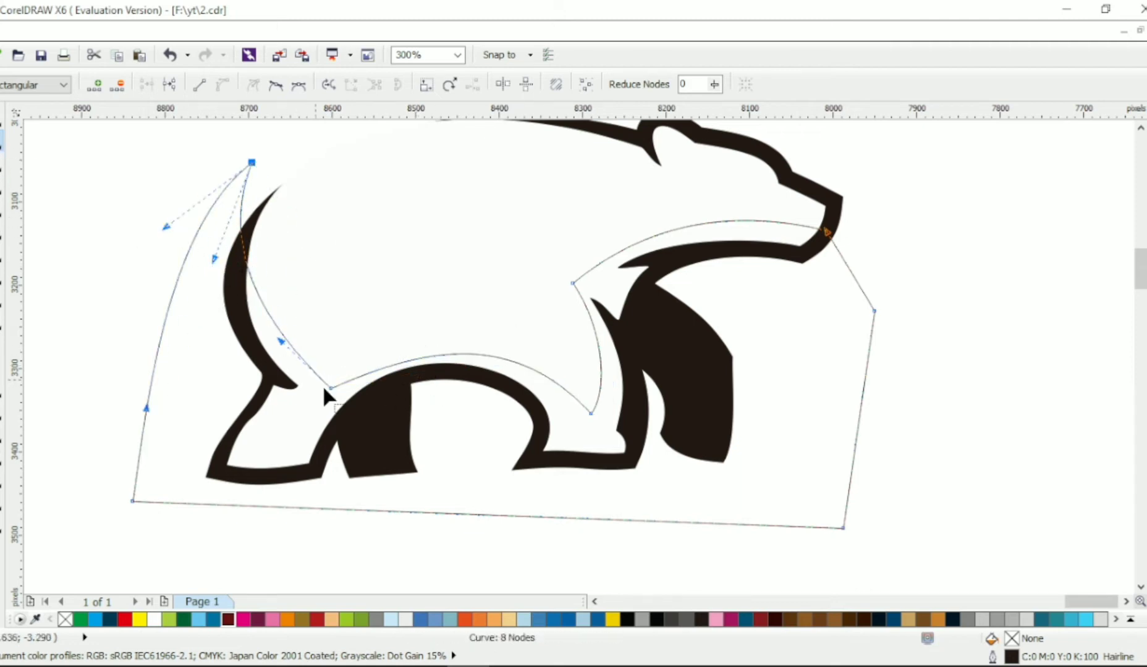
left_click_drag(330, 388, 327, 385)
left_click_drag(417, 345, 418, 336)
left_click(392, 367)
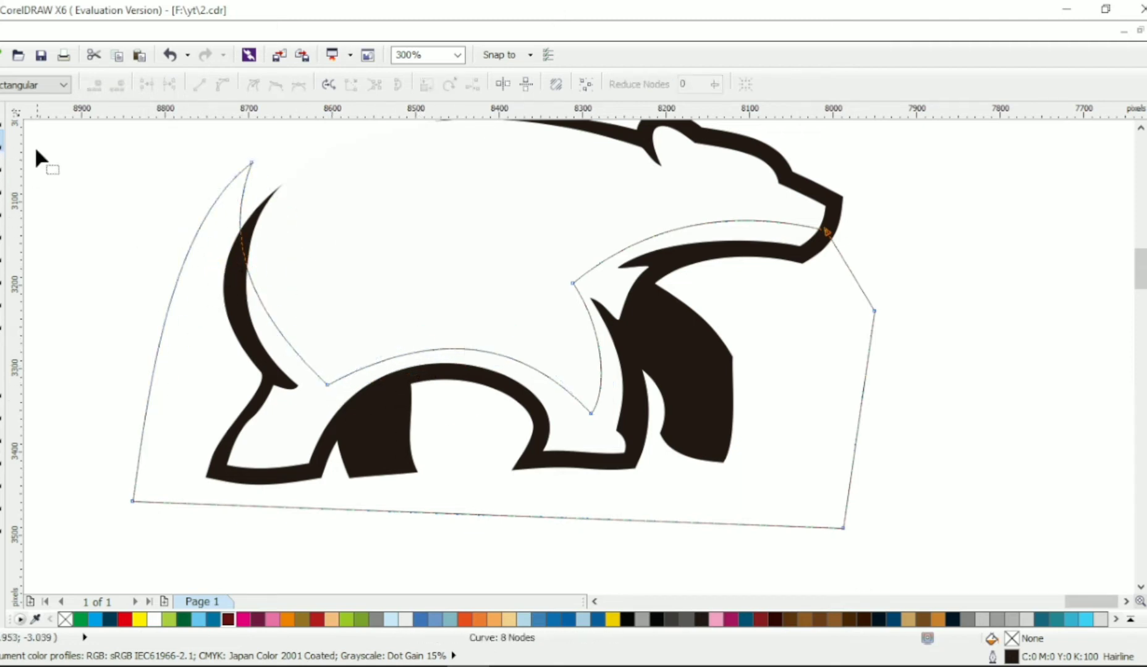
Step: Intersect the closed shape with the white bear body
left_click(1, 118)
left_click(645, 203, "shift")
left_click(562, 84)
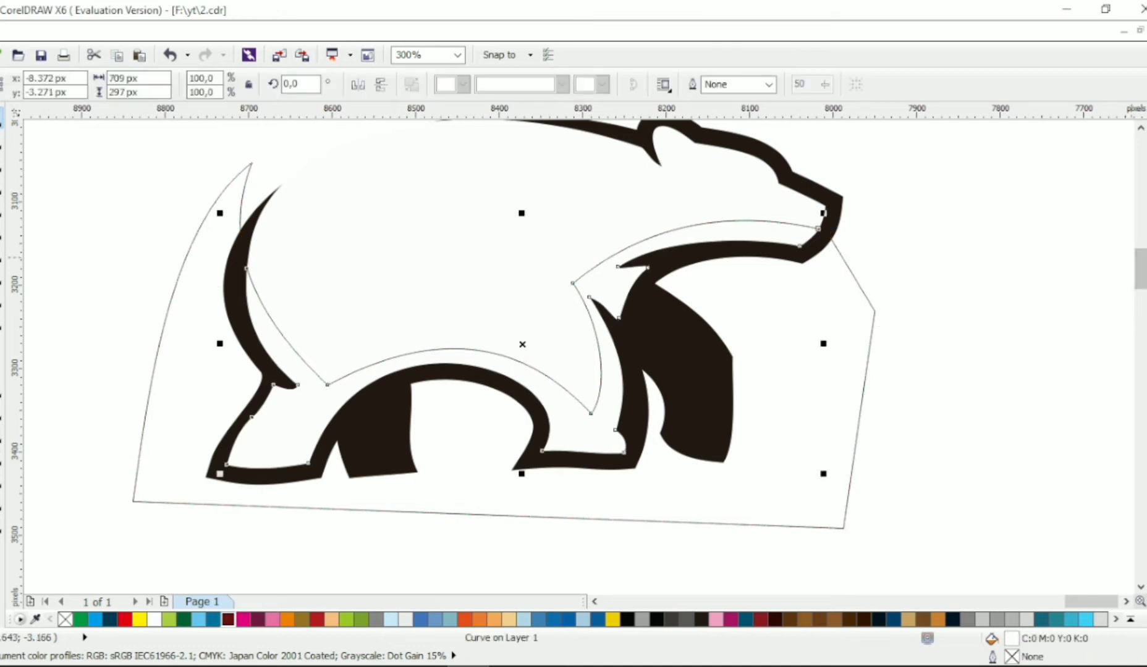
Step: Fill the intersected piece with 30% black and delete the leftover drawn shape
left_click(1145, 266)
left_click(799, 338)
key("Delete")
Step: Add nodes to the grey shading's chest corner and form a pointed spike above the near front leg using a cusp node
left_click(619, 307)
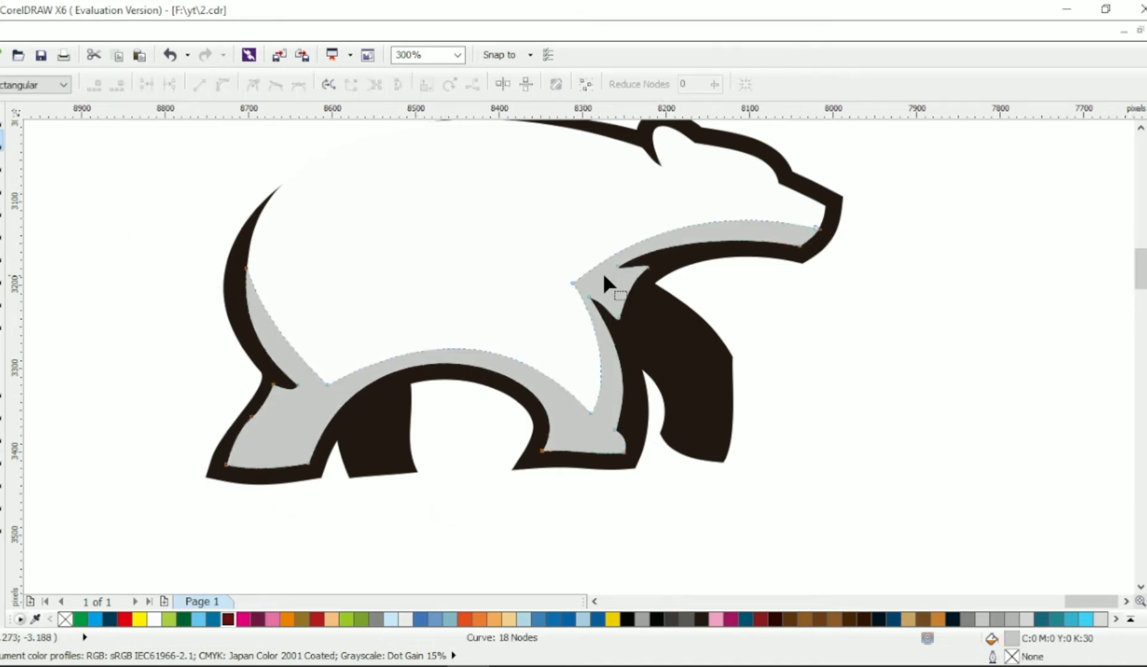
scroll(605, 279, "up", 1)
double_click(573, 259)
left_click(251, 85)
left_click_drag(529, 241, 581, 276)
left_click_drag(542, 282, 511, 252)
left_click_drag(580, 331, 597, 344)
left_click_drag(522, 246, 573, 269)
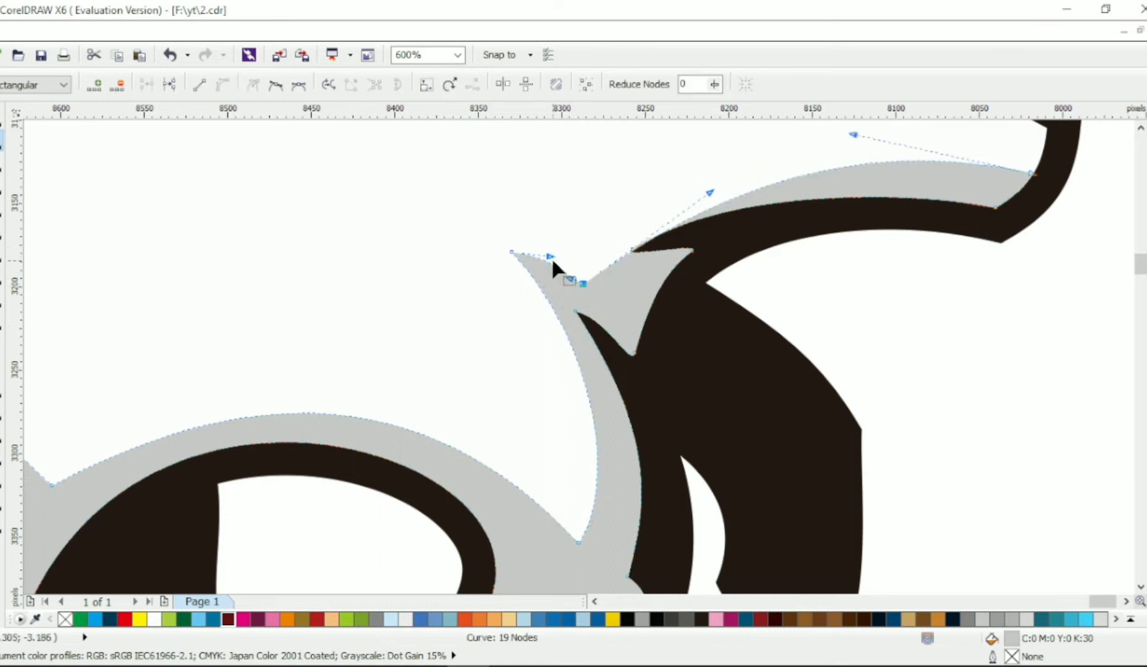
double_click(619, 255)
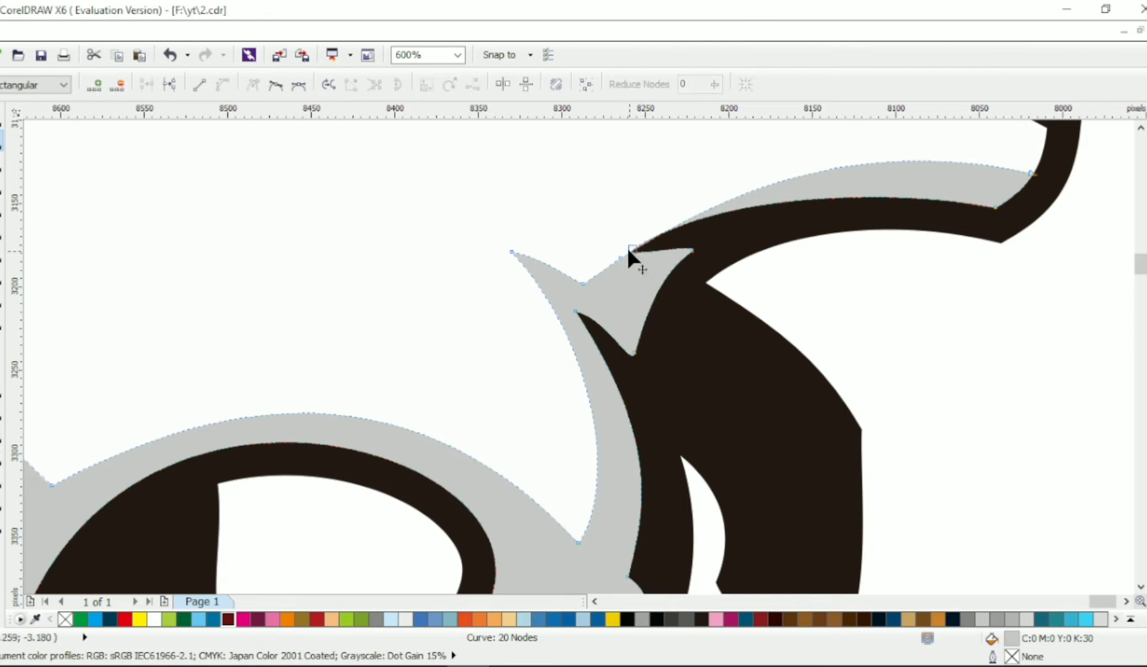
left_click_drag(629, 249, 592, 240)
key("ctrl+z")
double_click(630, 249)
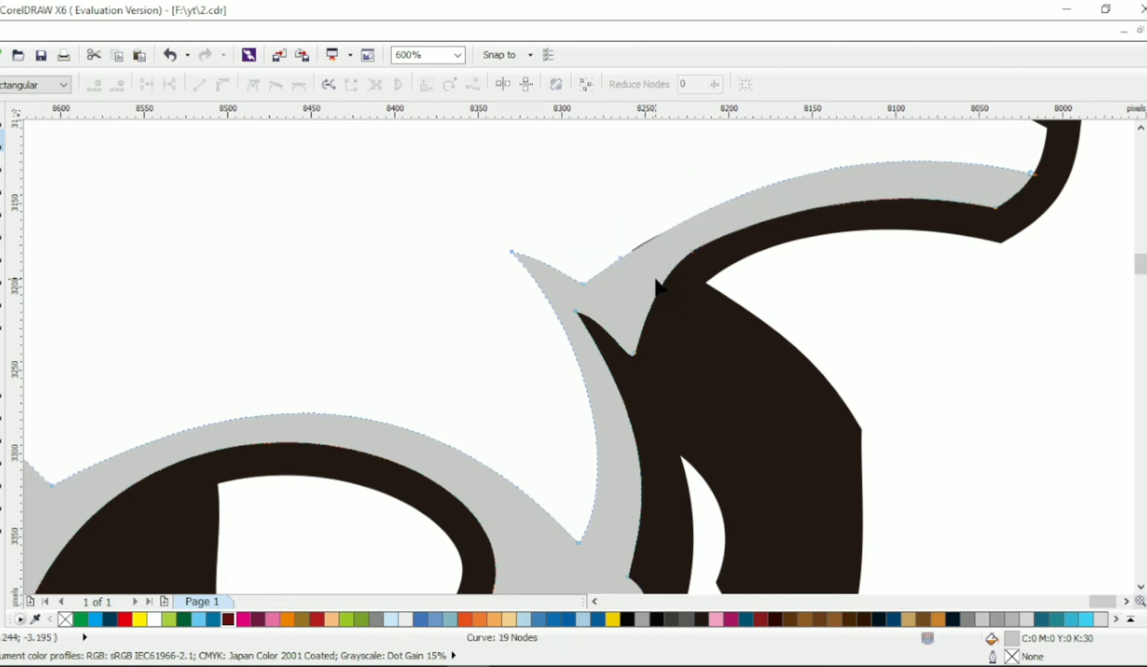
key("ctrl+z")
Step: Add a node to the grey shading at the throat tip and pull a cusp node back into a second pointed spike
scroll(629, 257, "up", 1)
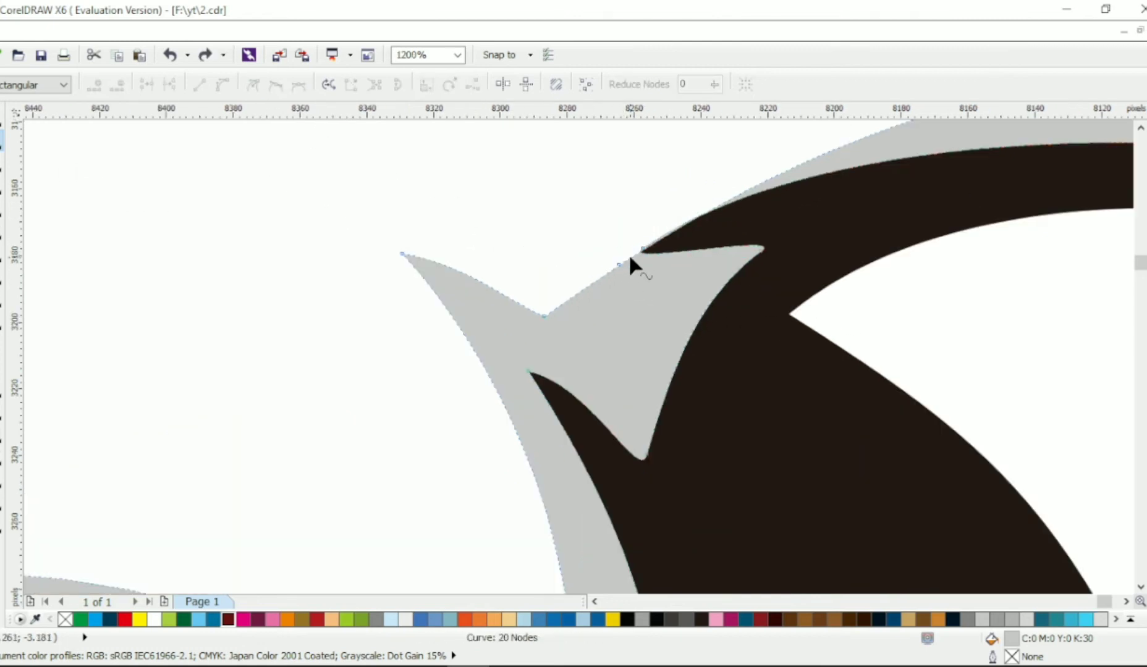
double_click(630, 257)
left_click(253, 86)
left_click_drag(643, 249, 512, 231)
scroll(573, 231, "down", 1)
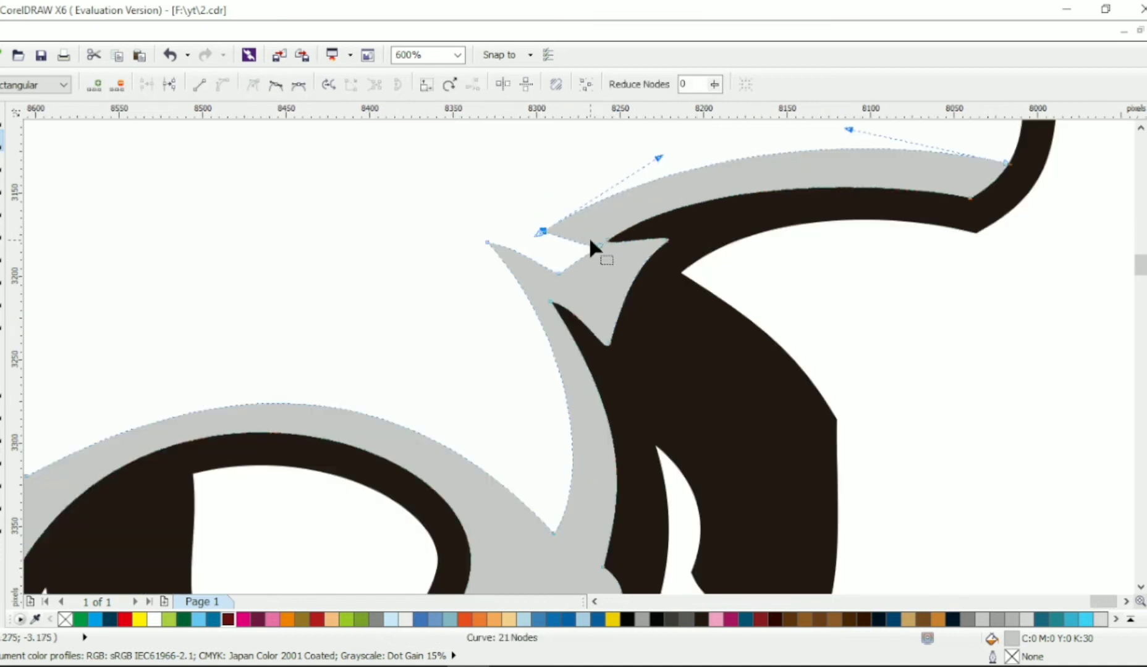
Step: Delete the extra node at the muzzle end of the grey throat shading so the band tapers to a point
double_click(1007, 164)
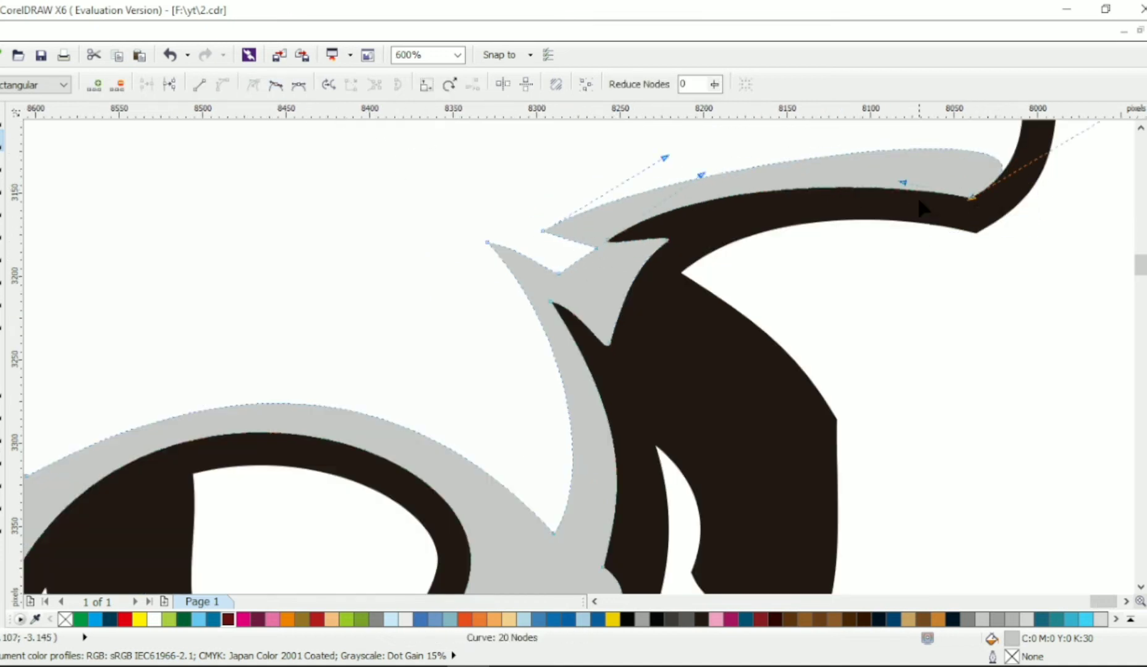
scroll(908, 173, "down", 2)
key("space")
left_click(940, 300)
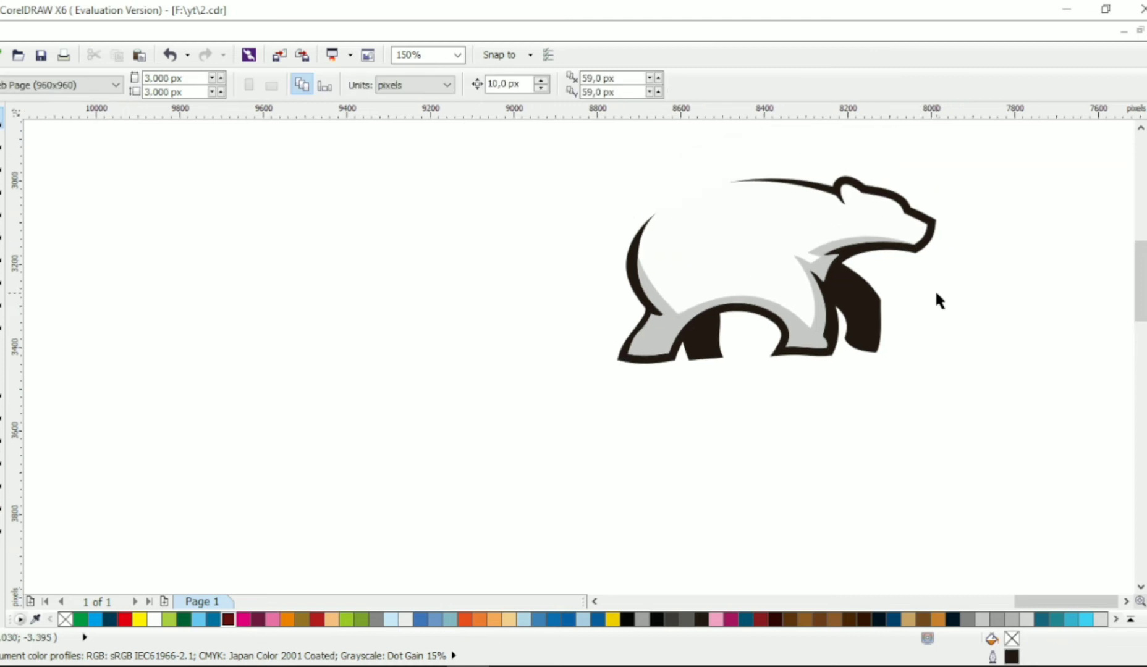
scroll(933, 284, "up", 1)
scroll(880, 226, "up", 1)
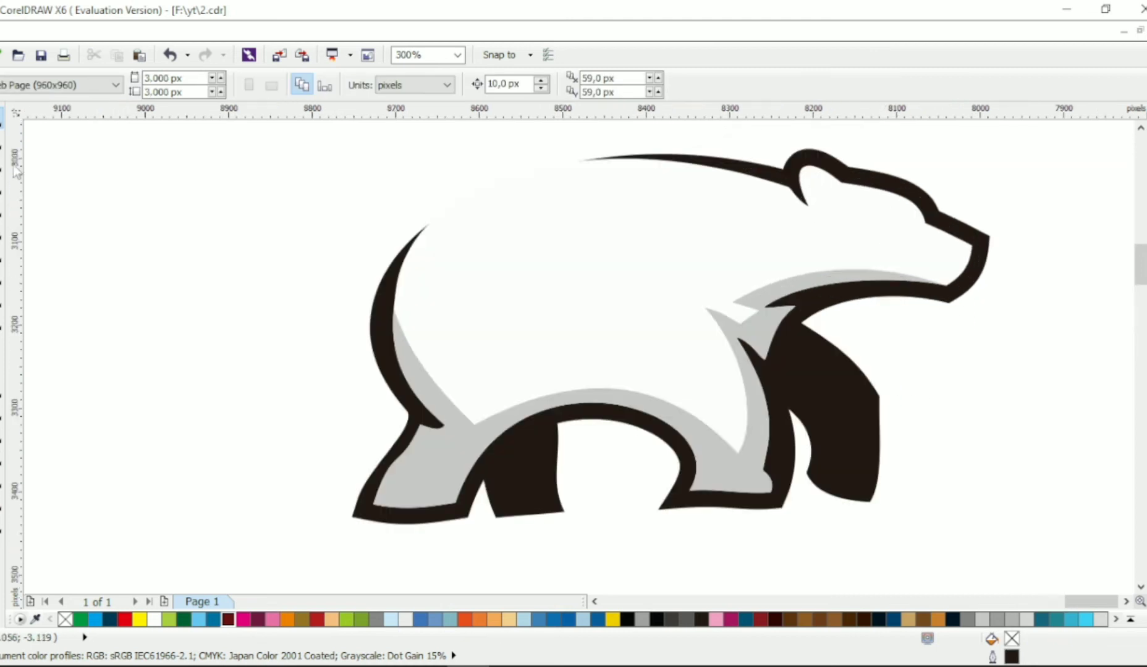
Step: Shorten the grey throat spike to a small point beside the chest spike and re-curve its upper edge toward the muzzle
left_click(1, 139)
scroll(833, 329, "up", 1)
left_click(698, 266)
left_click_drag(635, 277, 659, 292)
left_click_drag(685, 292, 671, 297)
scroll(670, 296, "up", 2)
left_click_drag(640, 360, 616, 359)
left_click_drag(635, 330, 645, 268)
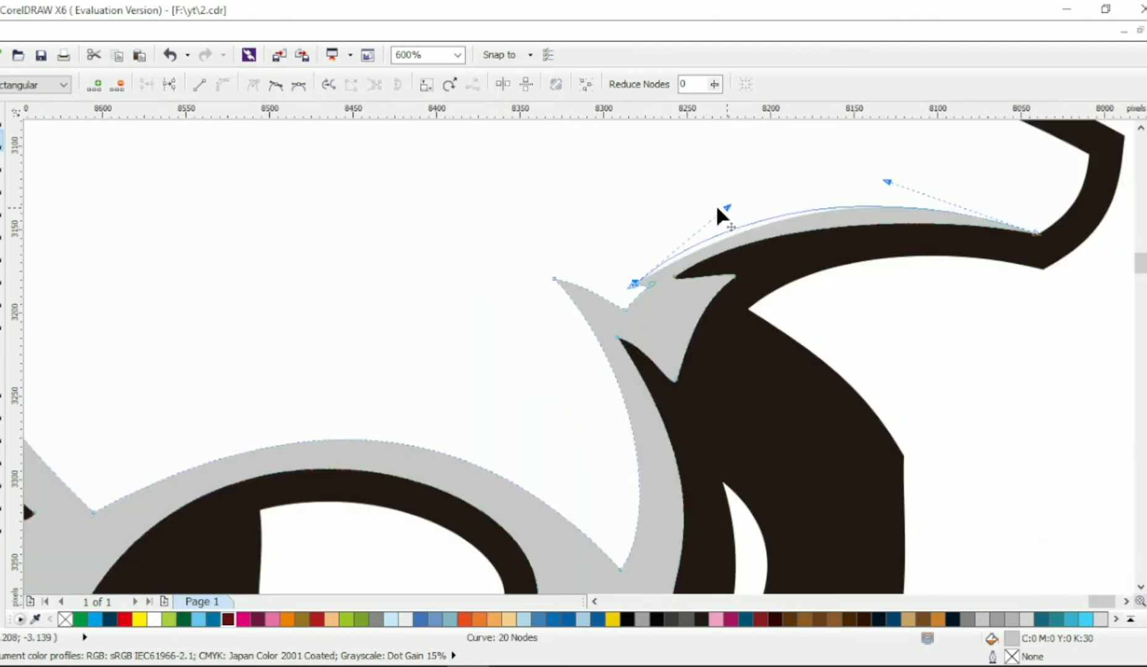
left_click_drag(717, 206, 718, 206)
scroll(792, 214, "down", 1)
left_click(1, 116)
left_click(162, 224)
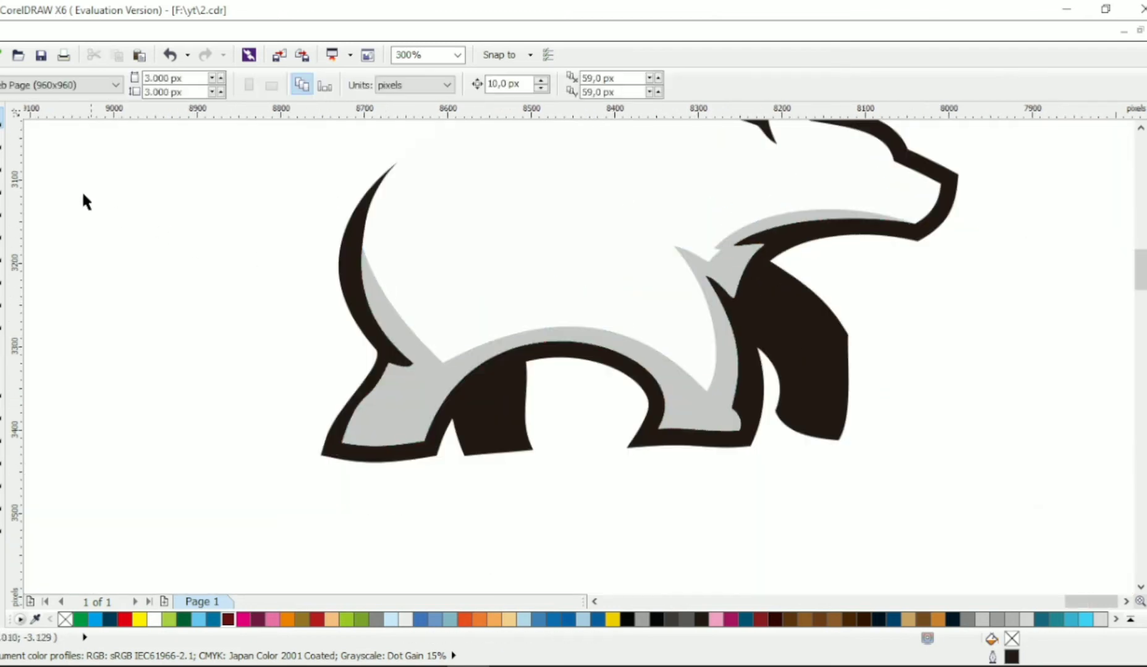
Step: Bow the inner edge of the grey rump shading toward the contour to make a slimmer curved band
left_click(404, 335)
left_click_drag(405, 322, 393, 329)
left_click(1, 116)
left_click(88, 246)
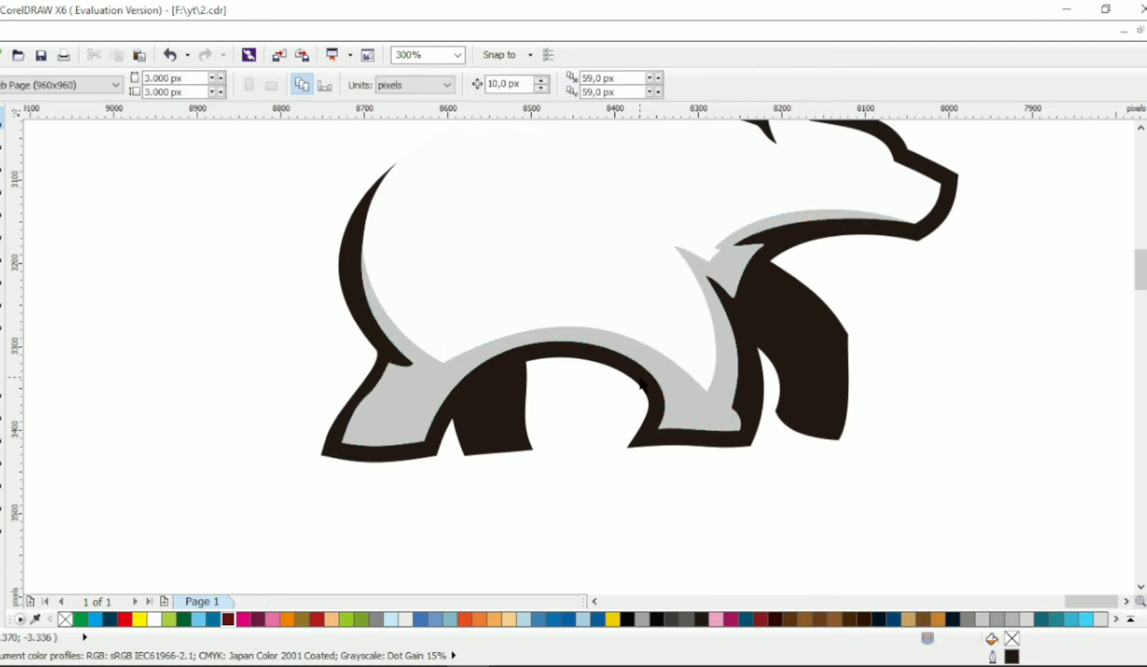
Step: Draw a closed two-node crescent over the upper edge of the grey belly arch, with its tip pointing toward the front leg
left_click(2, 207)
scroll(563, 335, "up", 1)
left_click(702, 342)
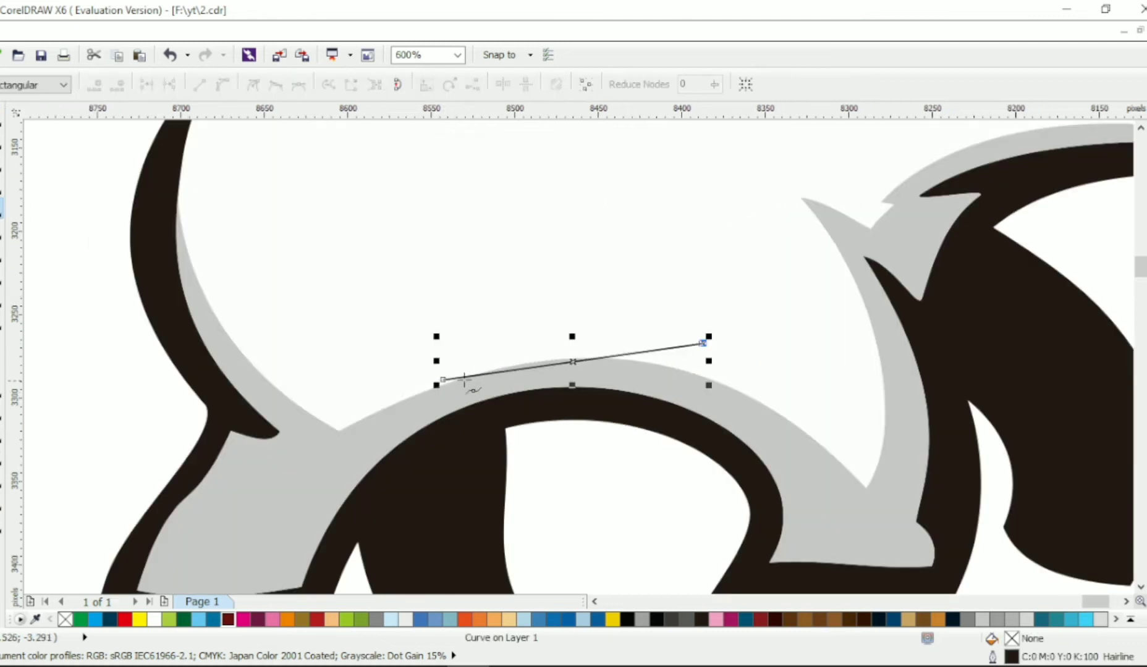
left_click(1, 140)
left_click_drag(443, 380, 443, 392)
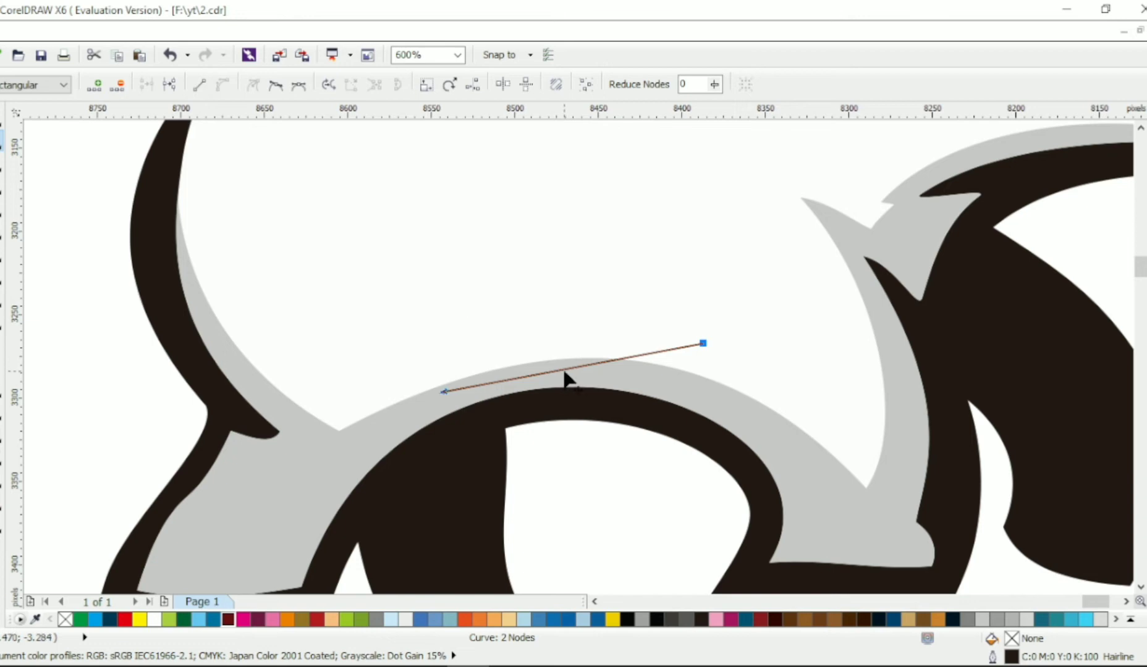
mouse_move(564, 371)
left_mouse_down()
mouse_move(556, 330)
mouse_move(565, 356)
left_mouse_up()
left_click_drag(702, 343, 719, 352)
left_click_drag(625, 319, 632, 305)
left_click_drag(633, 352, 631, 340)
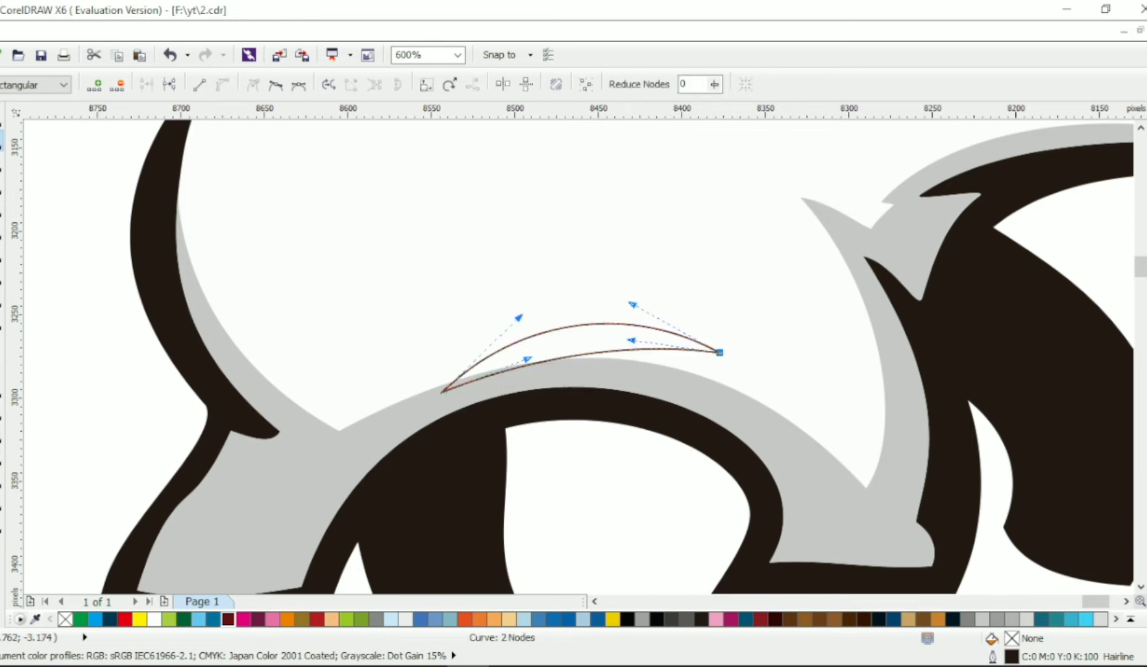
Step: Weld the crescent to the grey shading and delete the nodes where it meets the belly arch
left_click(1, 121)
left_click(318, 432, "shift")
left_click(517, 85)
key("F10")
left_click_drag(414, 343, 468, 390)
key("Delete")
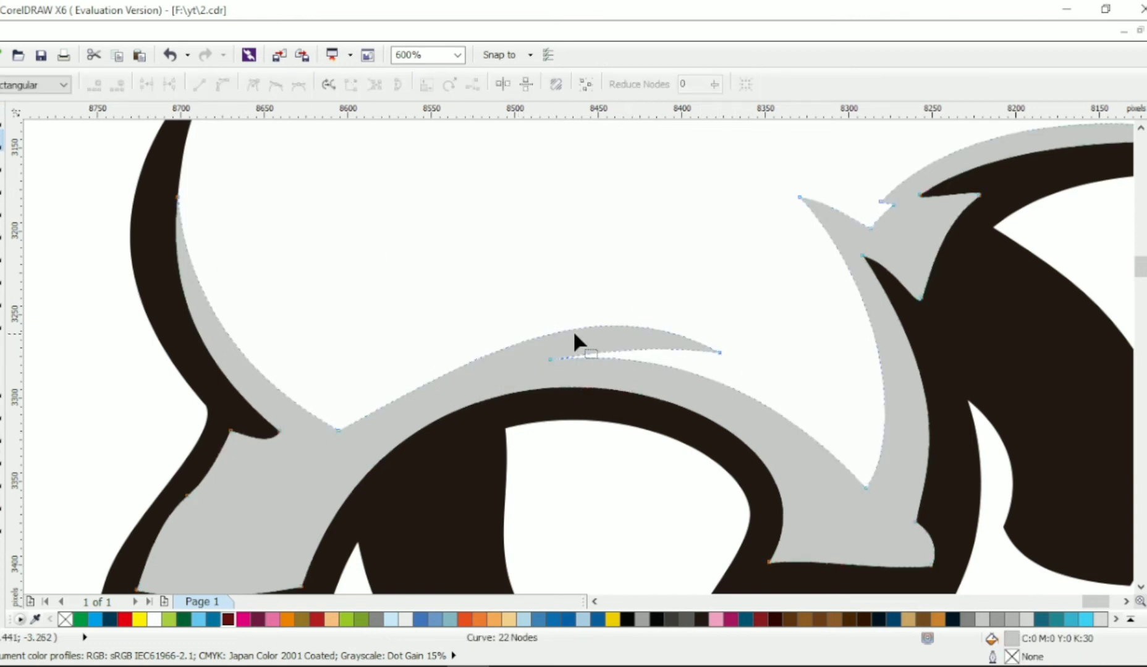
Step: Smooth the upper edge of the grey belly arch so it sweeps into a slim pointed streak
left_click_drag(338, 430, 338, 445)
left_click_drag(455, 383, 423, 348)
left_click_drag(594, 281, 611, 315)
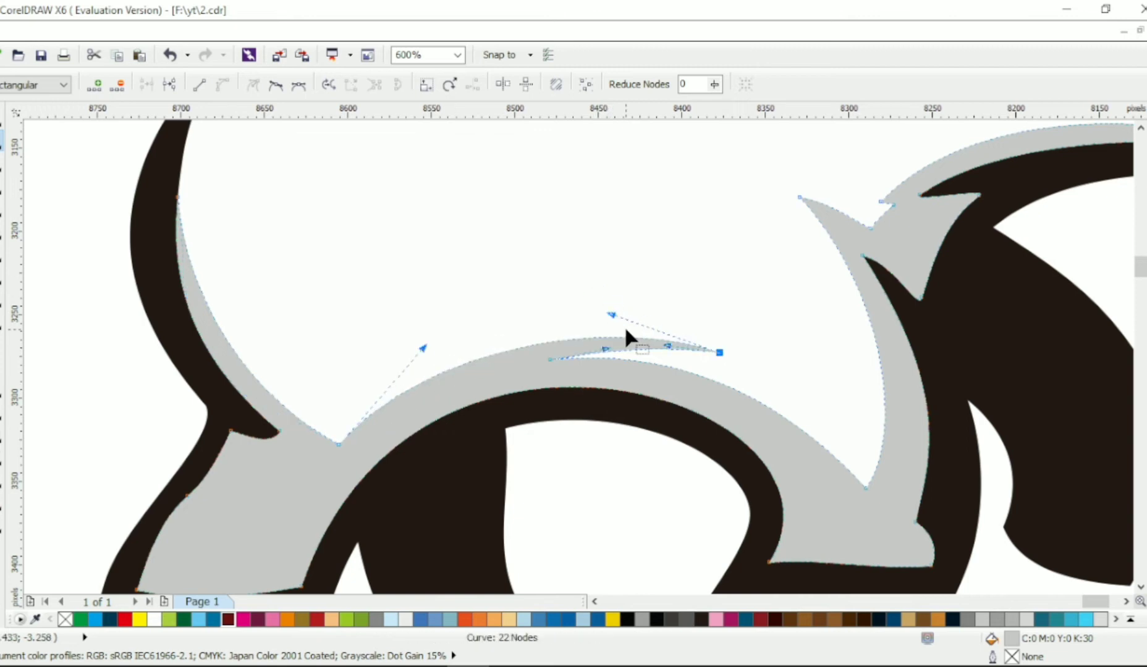
scroll(625, 329, "down", 1)
left_click(1, 121)
left_click(844, 408)
Step: Draw a closed two-node shape across the bear's ear and convert its segments to curves
key("Right")
key("Right")
key("Right")
key("Up")
key("Up")
key("Up")
key("Up")
key("Up")
key("Right")
key("Right")
key("Right")
key("Right")
key("Right")
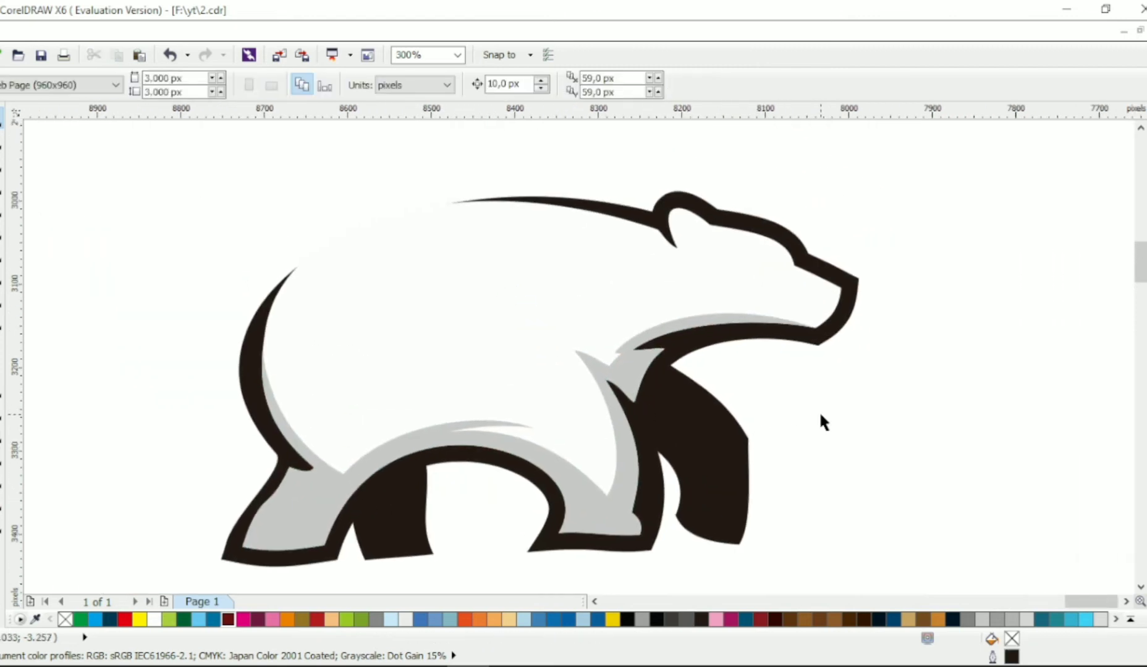
left_click(2, 208)
scroll(684, 211, "up", 1)
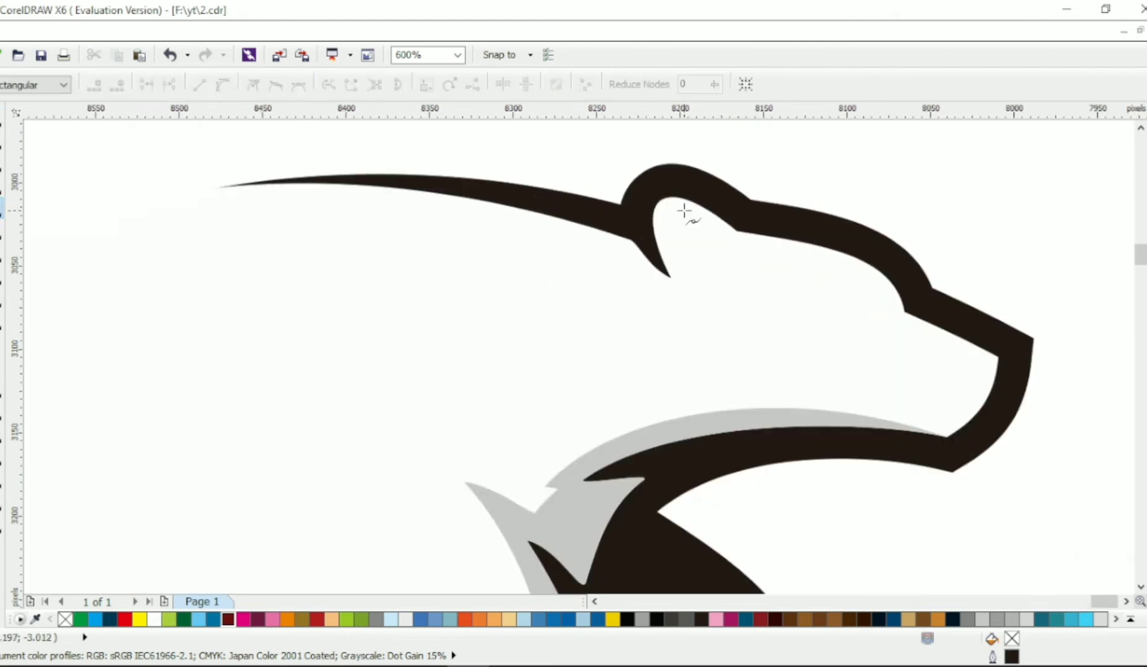
left_click(679, 281)
key("F10")
key("ctrl+a")
left_click(222, 85)
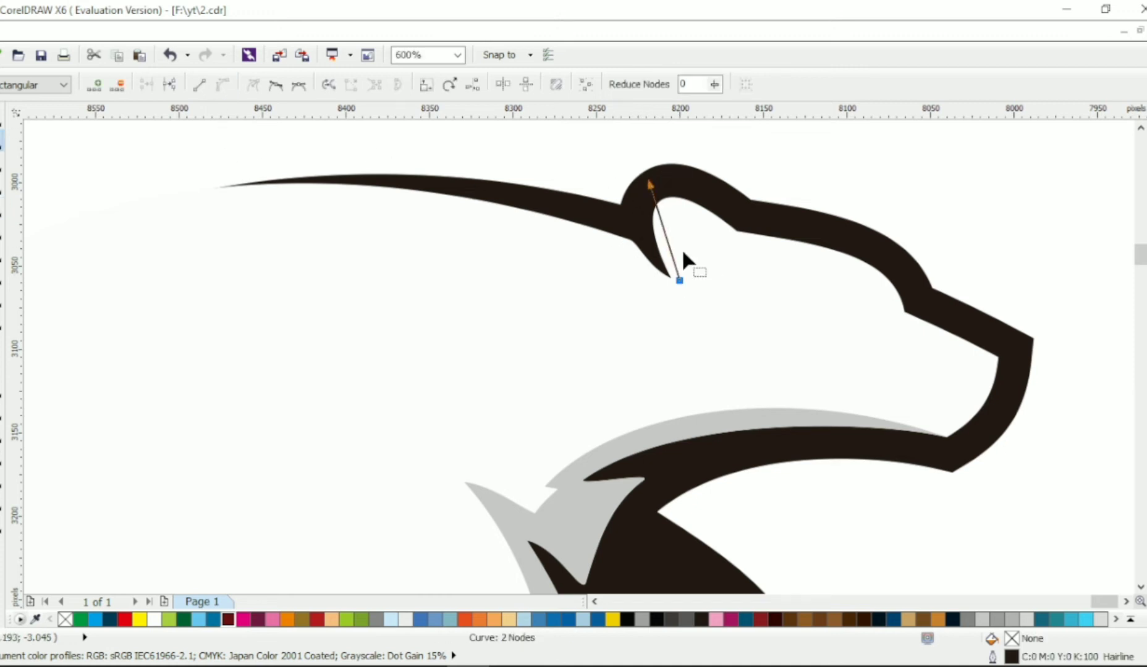
Step: Bend the ear shape into a slim crescent along the rear inner edge of the ear, ending just below the crease tip
left_click_drag(669, 246, 647, 245)
left_click_drag(680, 281, 685, 291)
left_click_drag(674, 258, 663, 253)
left_click_drag(650, 191, 622, 202)
left_click_drag(680, 201, 658, 207)
left_click_drag(686, 291, 662, 213)
left_click_drag(655, 256, 654, 272)
left_click_drag(704, 294, 687, 287)
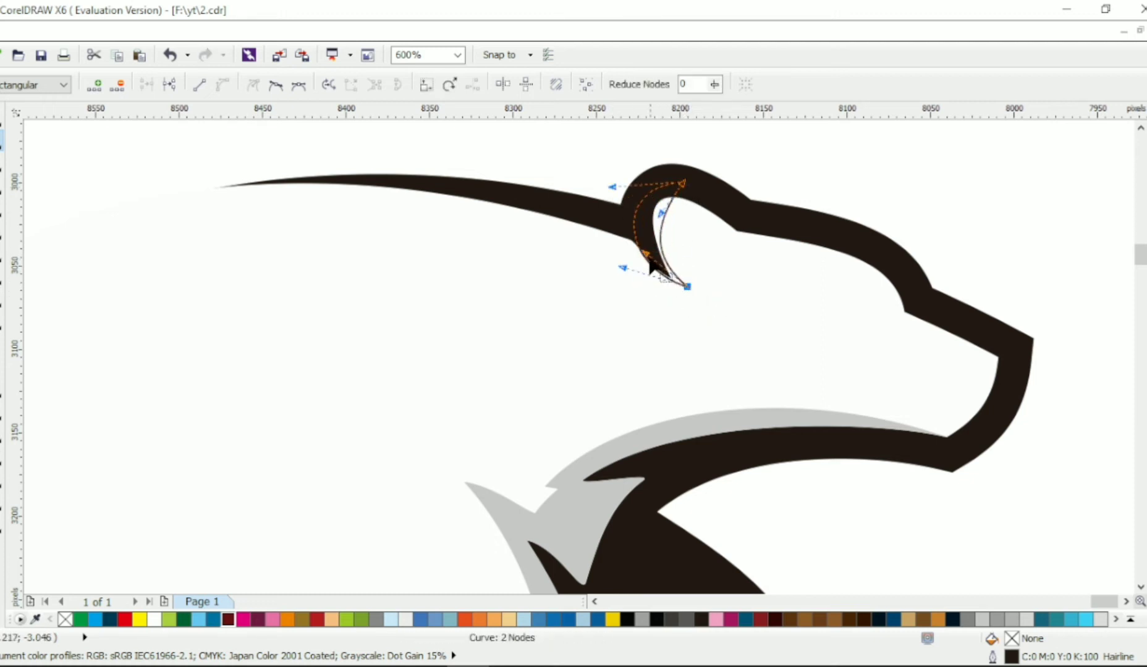
mouse_move(646, 254)
left_mouse_down()
mouse_move(663, 264)
mouse_move(636, 272)
left_mouse_up()
left_click_drag(661, 213, 658, 200)
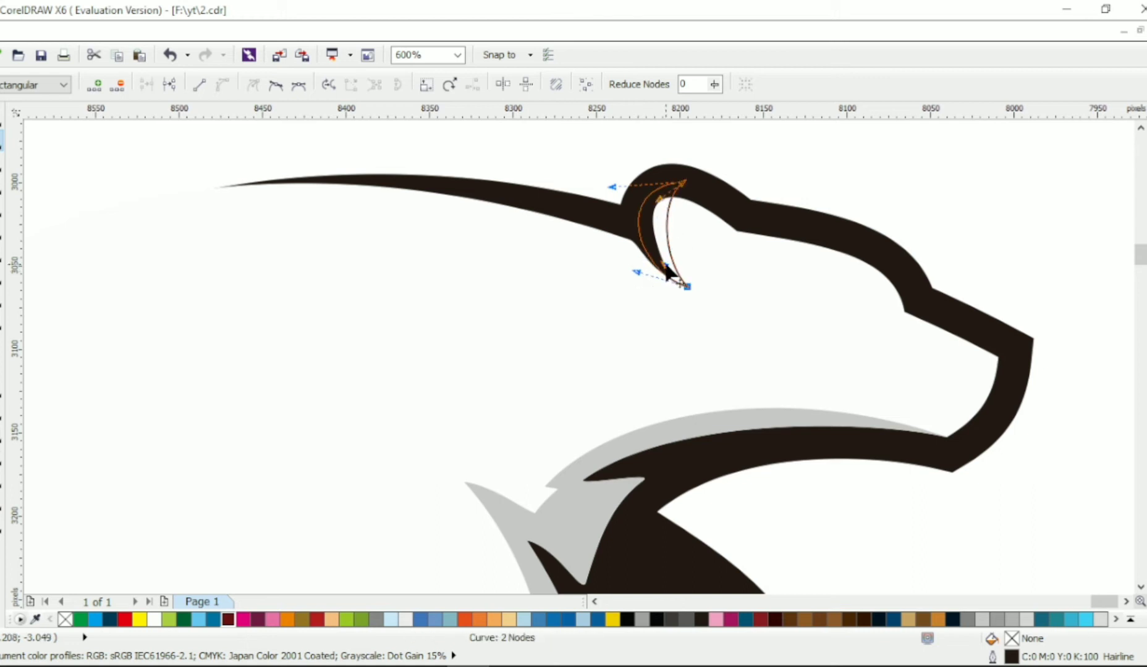
Step: Intersect the ear crescent with the white bear body and weld the resulting piece to the grey shading
key("space")
left_click(395, 247, "shift")
left_click(563, 85)
left_click(736, 419, "shift")
left_click(518, 85)
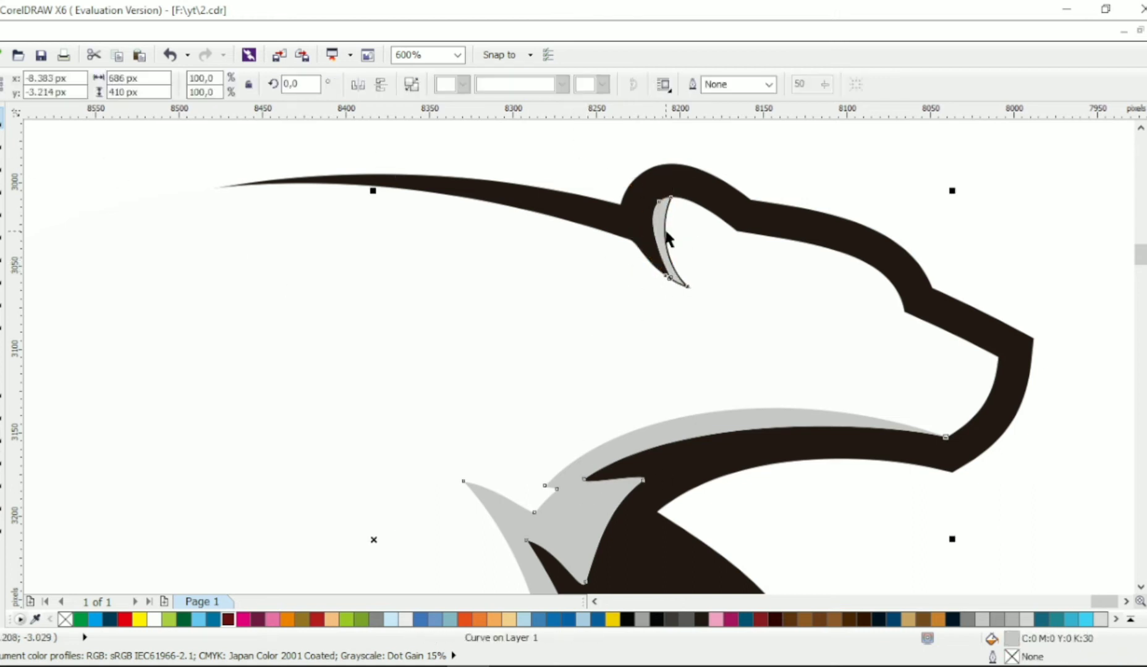
Step: Delete the leftover drawn crescent over the ear
left_click(666, 229)
key("Delete")
scroll(666, 229, "down", 1)
scroll(753, 322, "down", 1)
scroll(752, 322, "right", 1)
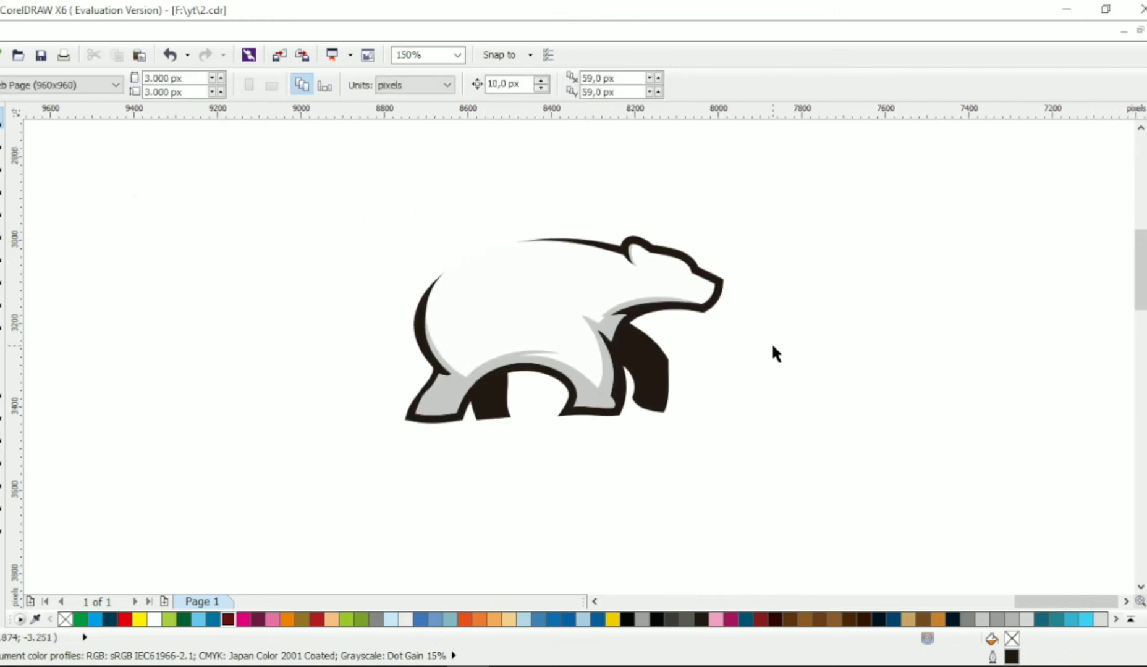
scroll(763, 358, "right", 1)
Step: Draw a closed, gently sloping ground outline across the bear's feet with a stepped, angled front end
left_click(2, 209)
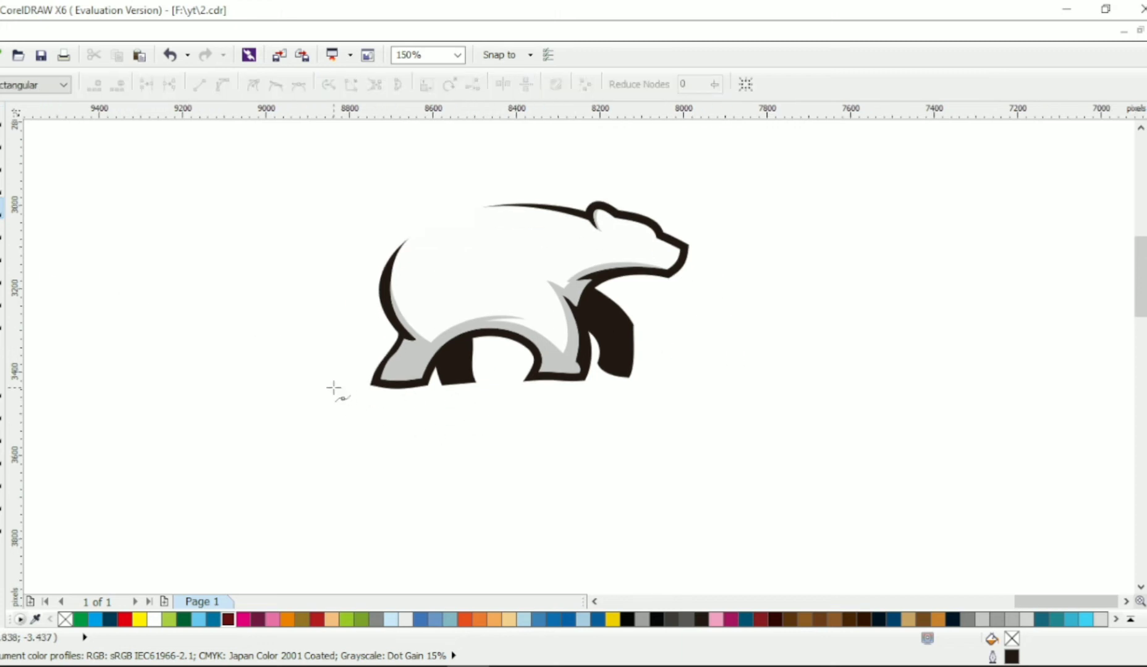
left_click(674, 359)
left_click(714, 374)
left_click(743, 388)
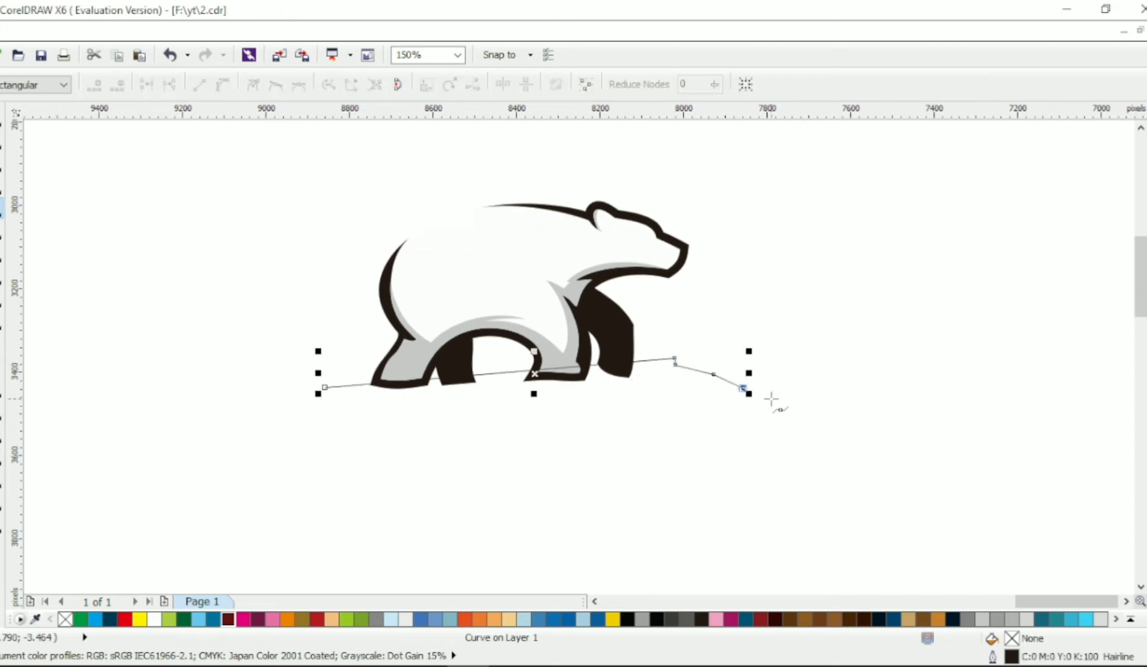
left_click(312, 403)
left_click(2, 146)
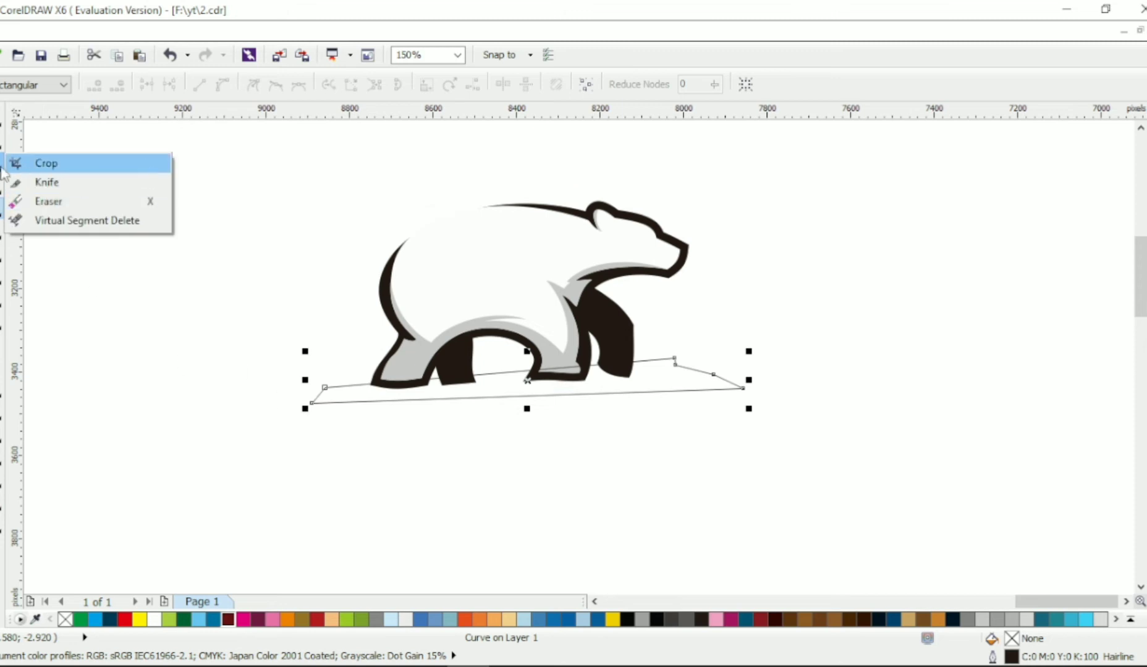
Step: Adjust the lower corners of the ground outline and add a node on its front slope
left_click_drag(313, 404, 312, 399)
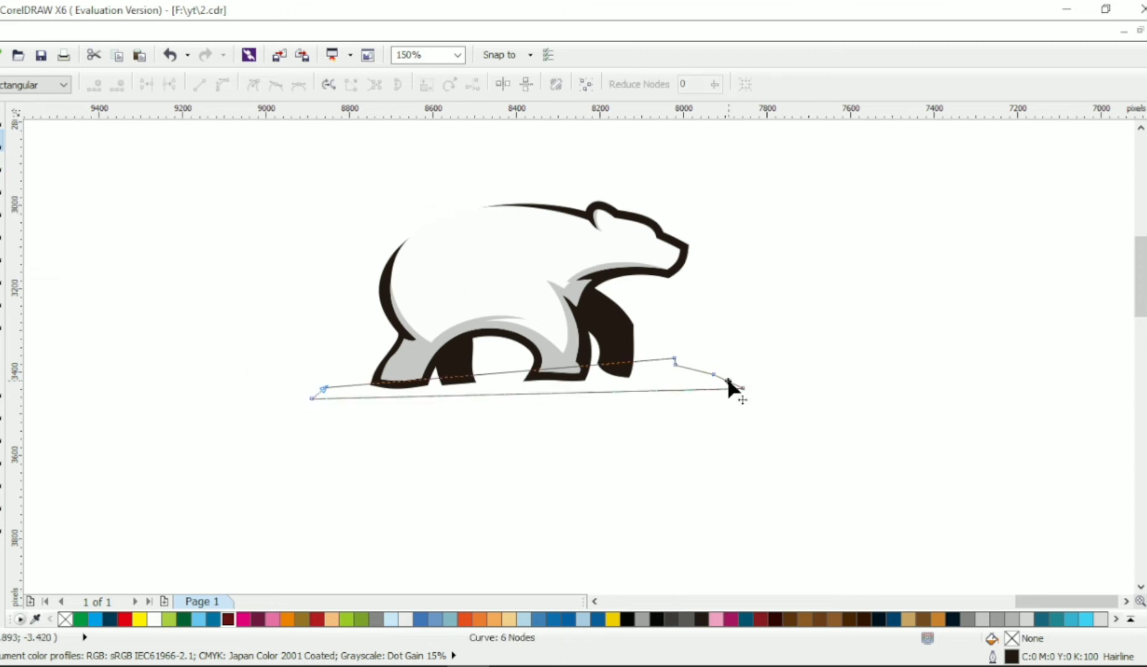
scroll(727, 374, "up", 2)
left_click_drag(760, 380, 759, 393)
scroll(758, 394, "down", 2)
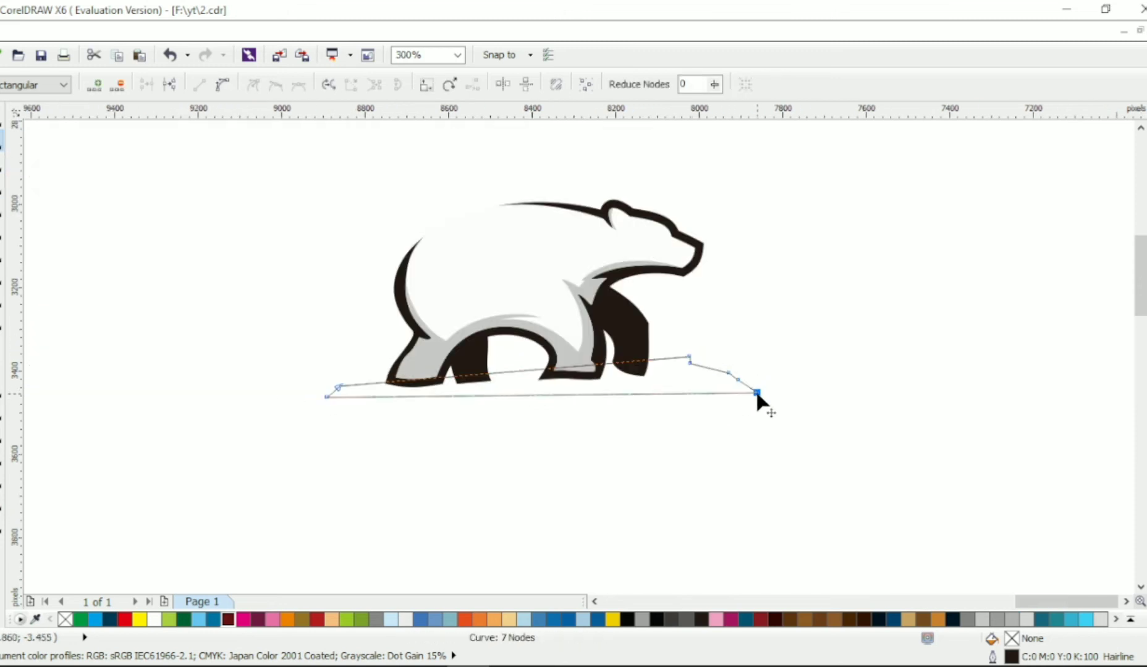
Step: Fill the ground shape with 100% black and remove its outline
left_click(2, 117)
left_click(676, 383)
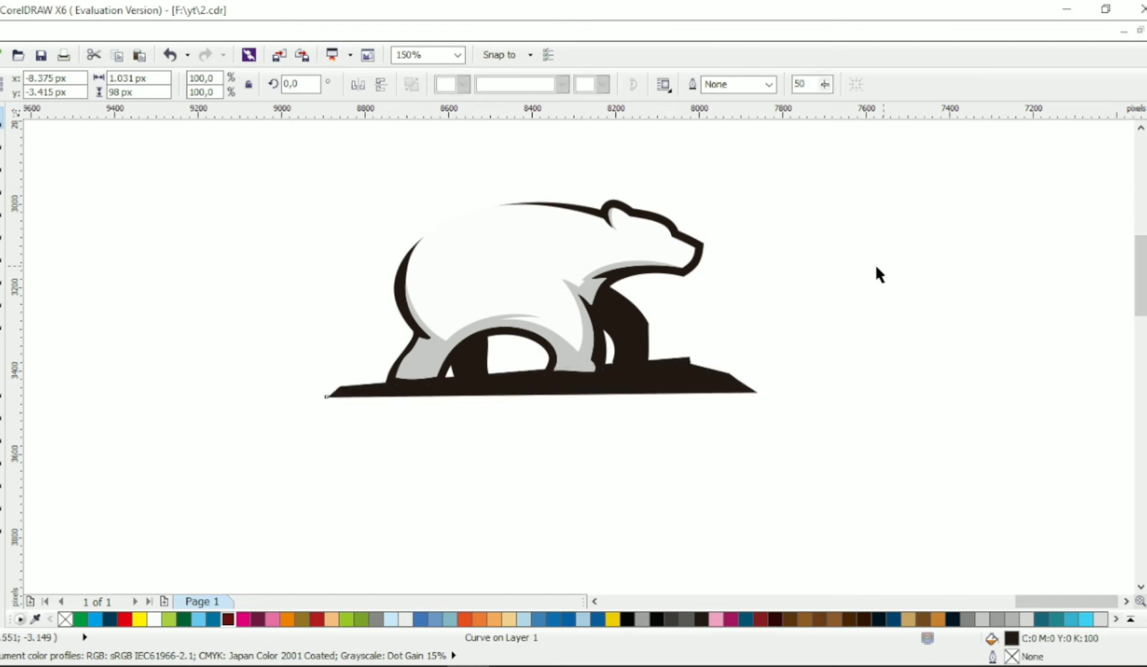
left_click(813, 333)
Step: Narrow the ground shape evenly from both ends to about 897 px wide beneath the bear
left_click(692, 414)
left_click_drag(742, 410, 719, 417)
left_click(721, 408)
key("alt+Right")
key("alt+Up")
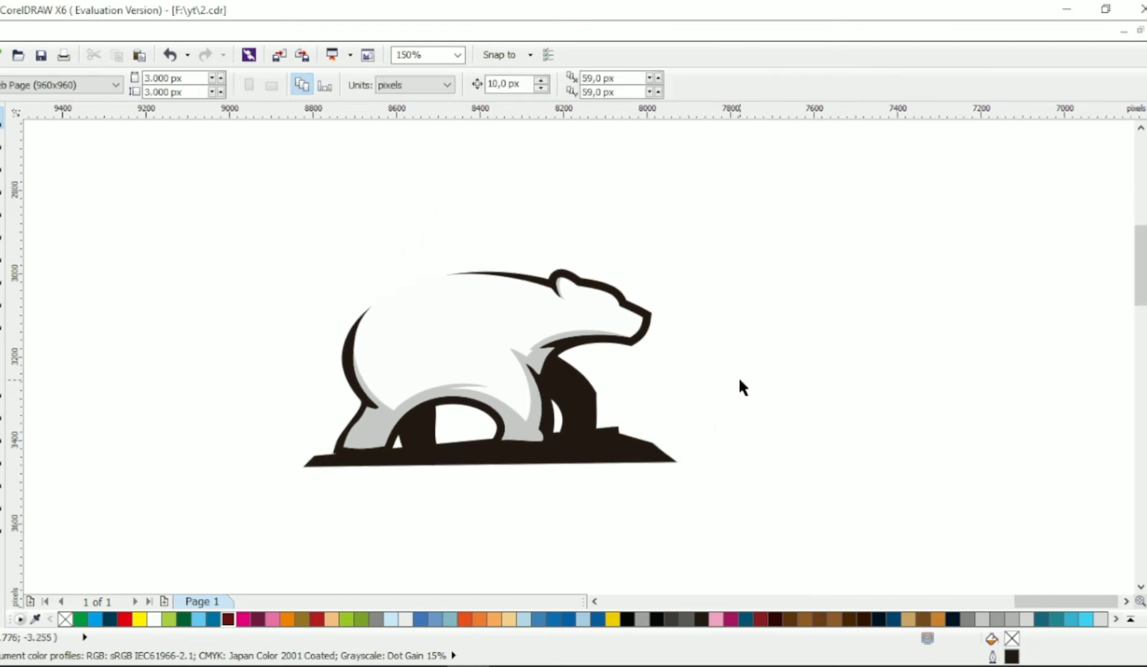
Step: Recolour the bear's contour, the far legs and the ground shape dark blue (C100 M81 Y54 K20)
left_click(513, 376)
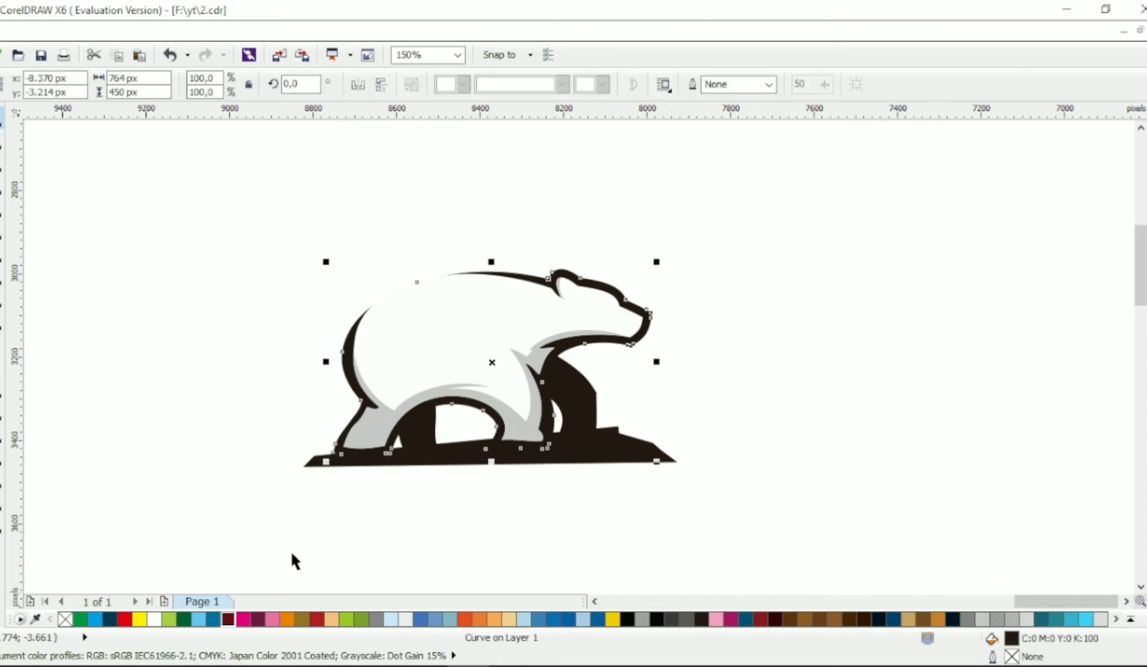
left_click(110, 620)
left_click(548, 472)
left_click(547, 457)
left_click(430, 451, "shift")
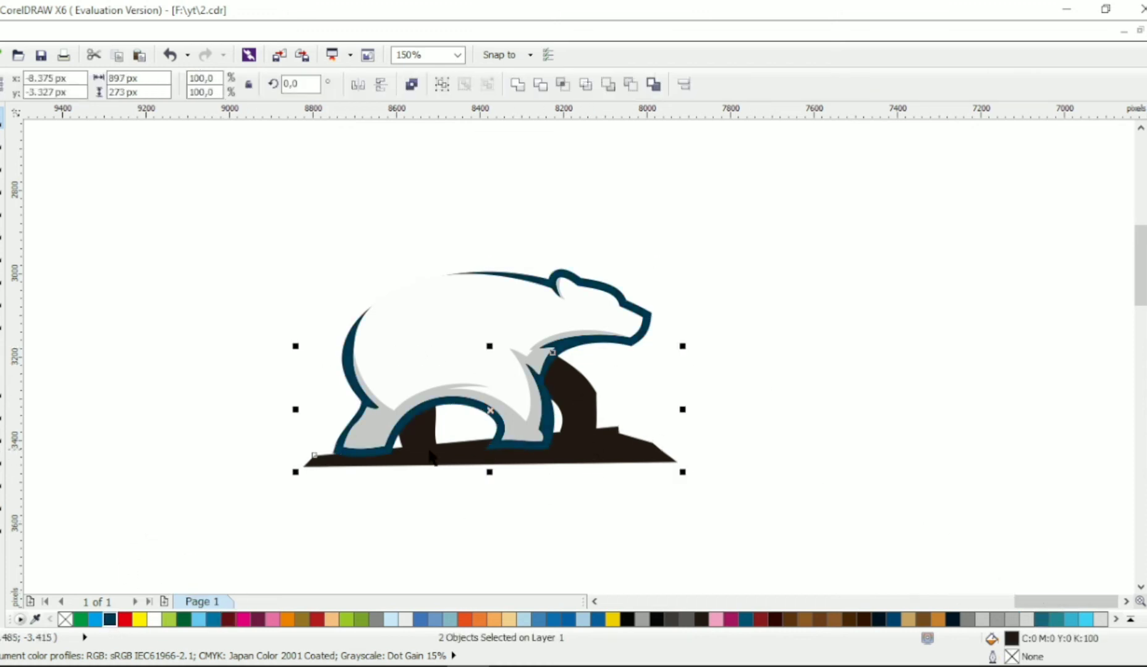
left_click(110, 620)
left_click(753, 383)
key("alt+Left")
key("alt+Left")
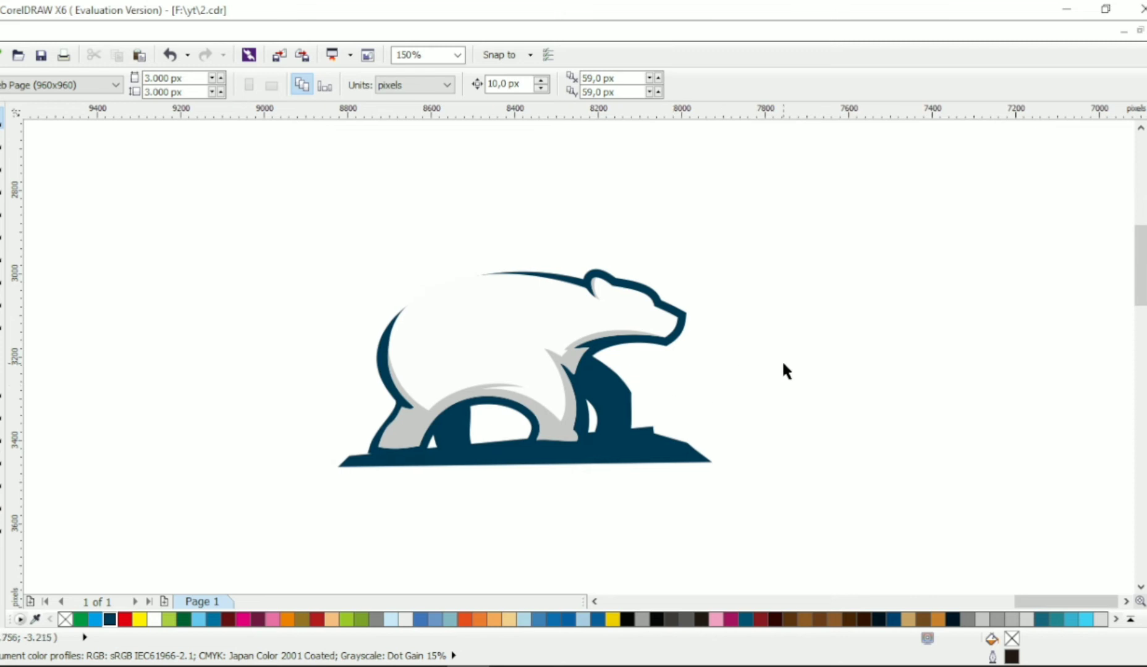
key("alt+Down")
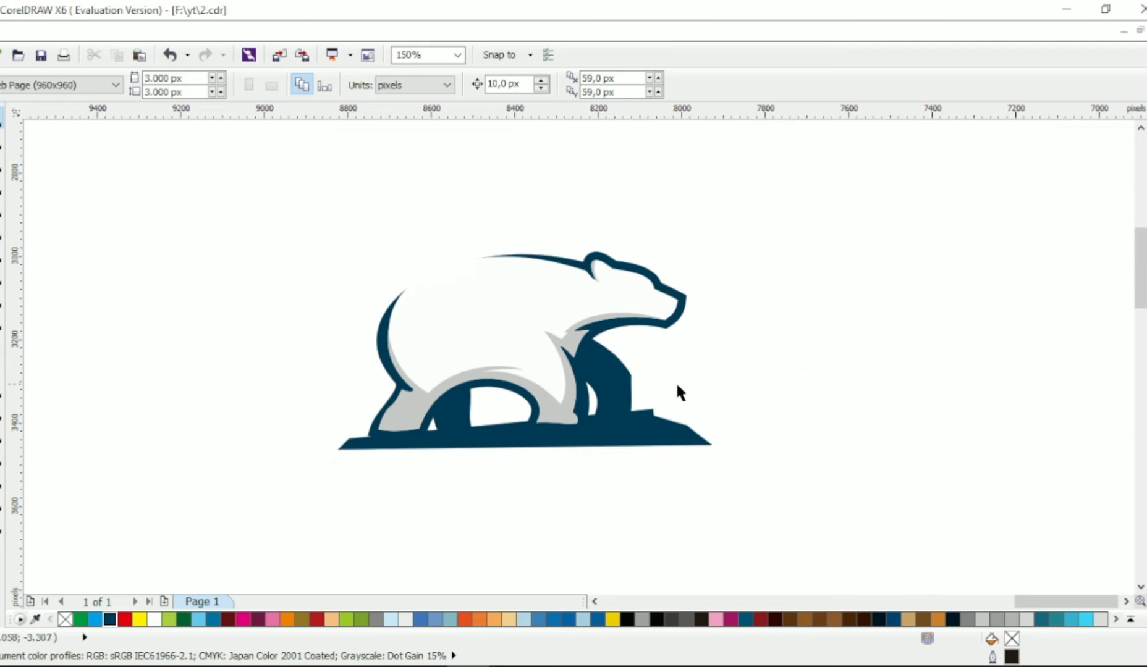
key("alt+Up")
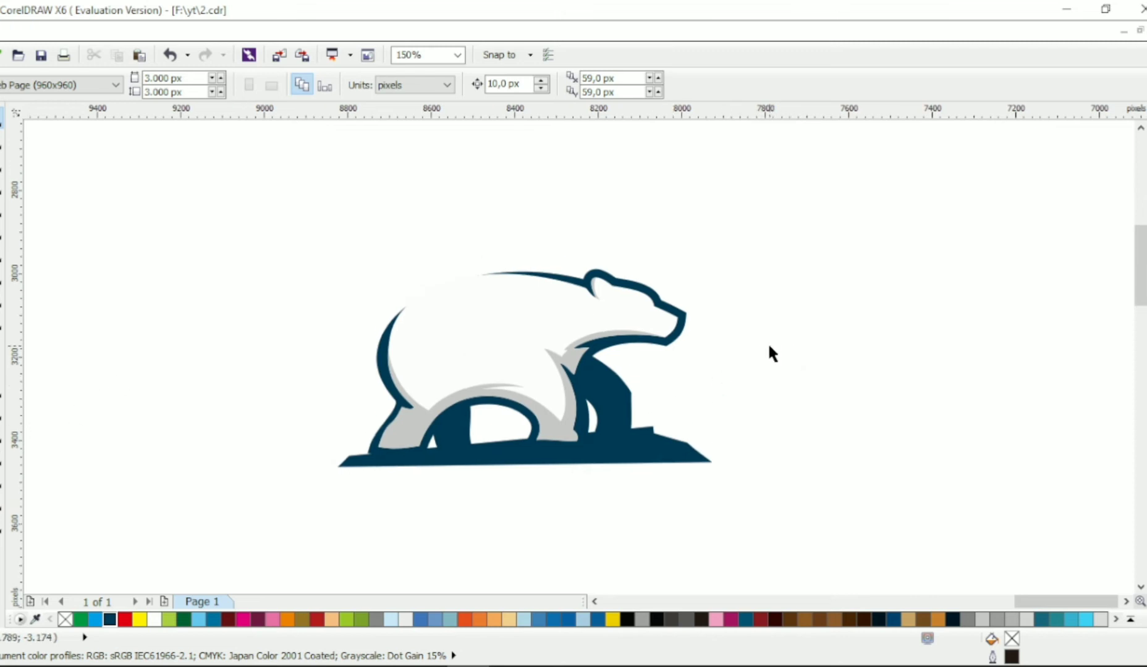
key("alt+Down")
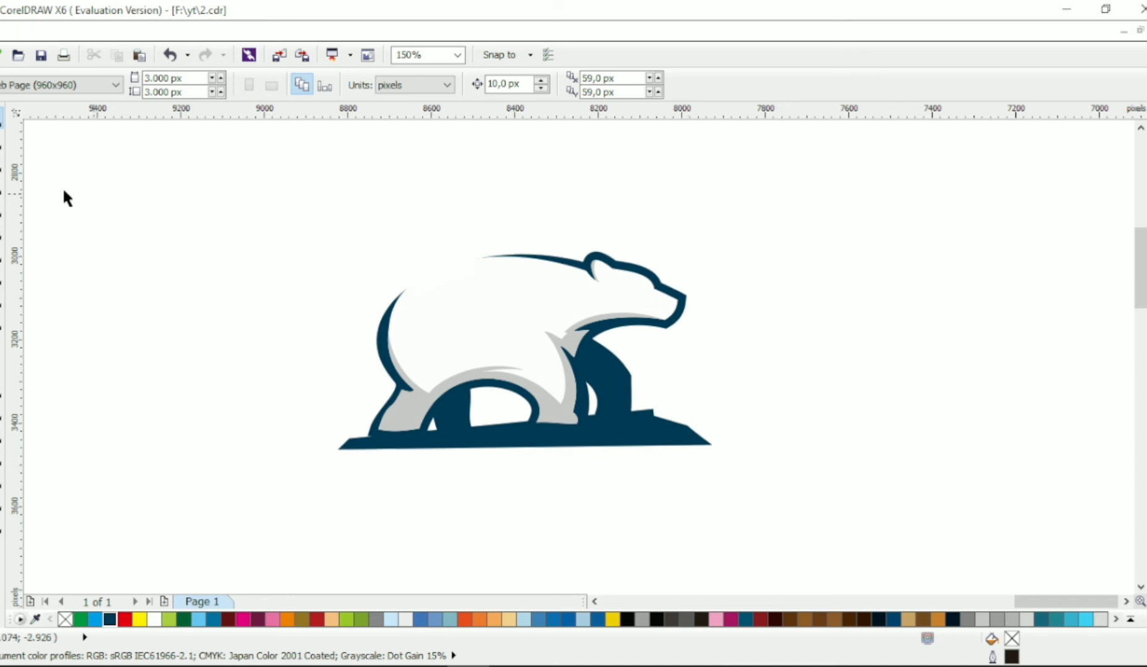
Step: Reshape the dark blue far front leg by moving its top node and its knee and foot nodes
scroll(624, 382, "up", 2)
left_click(620, 376)
left_click_drag(641, 349, 655, 415)
left_click_drag(552, 244, 538, 248)
scroll(576, 339, "down", 2)
scroll(559, 352, "up", 2)
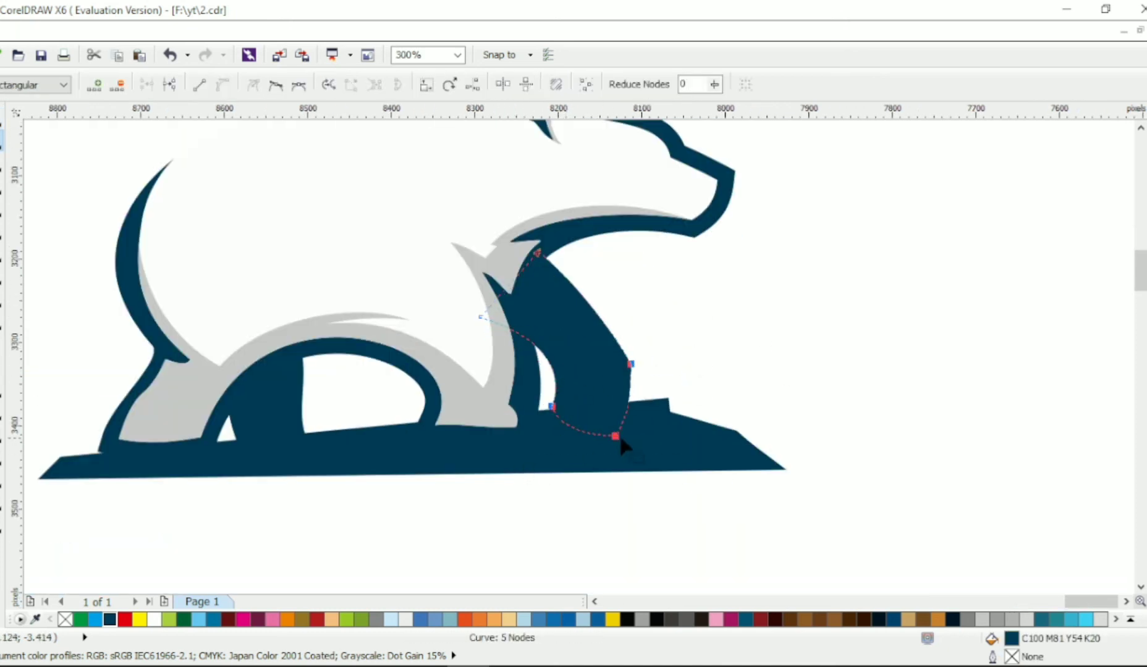
left_click_drag(619, 438, 599, 435)
left_click(2, 118)
left_click(716, 364)
Step: Rotate the far front leg slightly and reposition it between the chest and the ground
scroll(716, 364, "down", 1)
left_click_drag(650, 350, 643, 350)
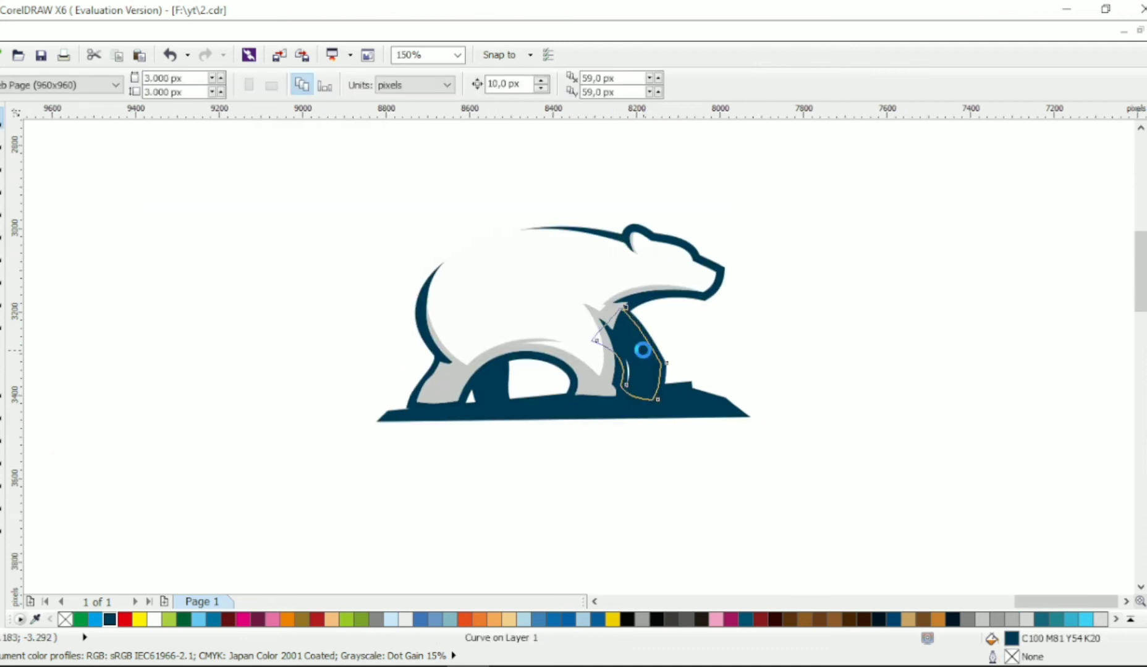
key("Escape")
left_click(661, 363)
left_click(660, 363)
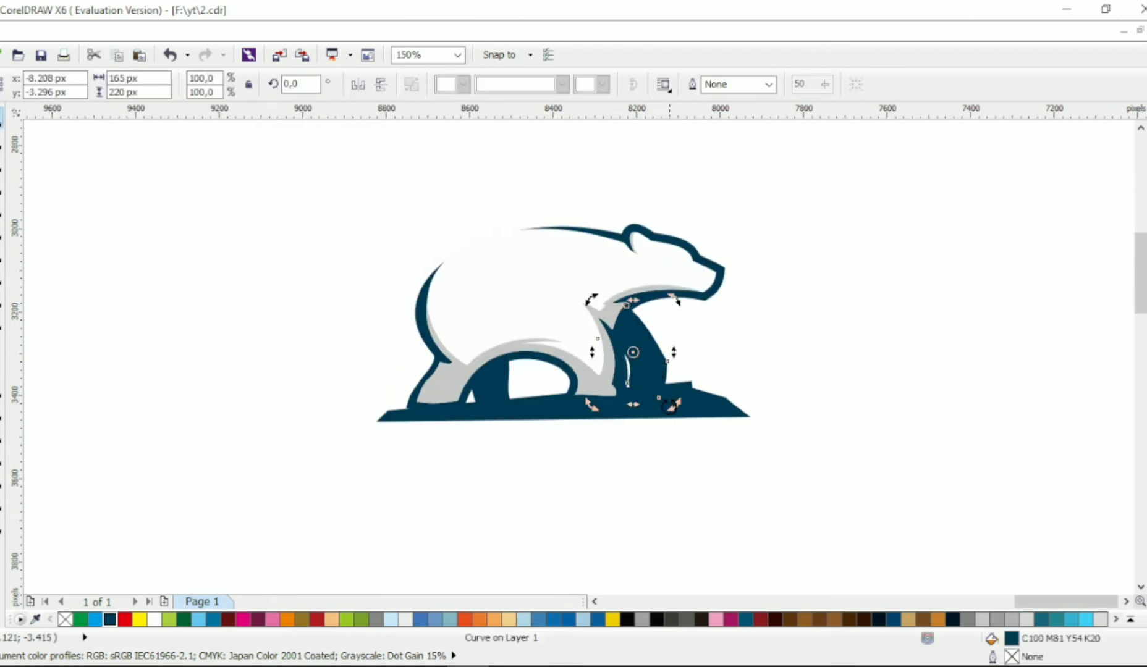
left_click_drag(669, 406, 672, 403)
left_click_drag(652, 373, 656, 377)
key("Escape")
left_click(665, 371)
left_click(700, 351)
left_click_drag(778, 353, 743, 353)
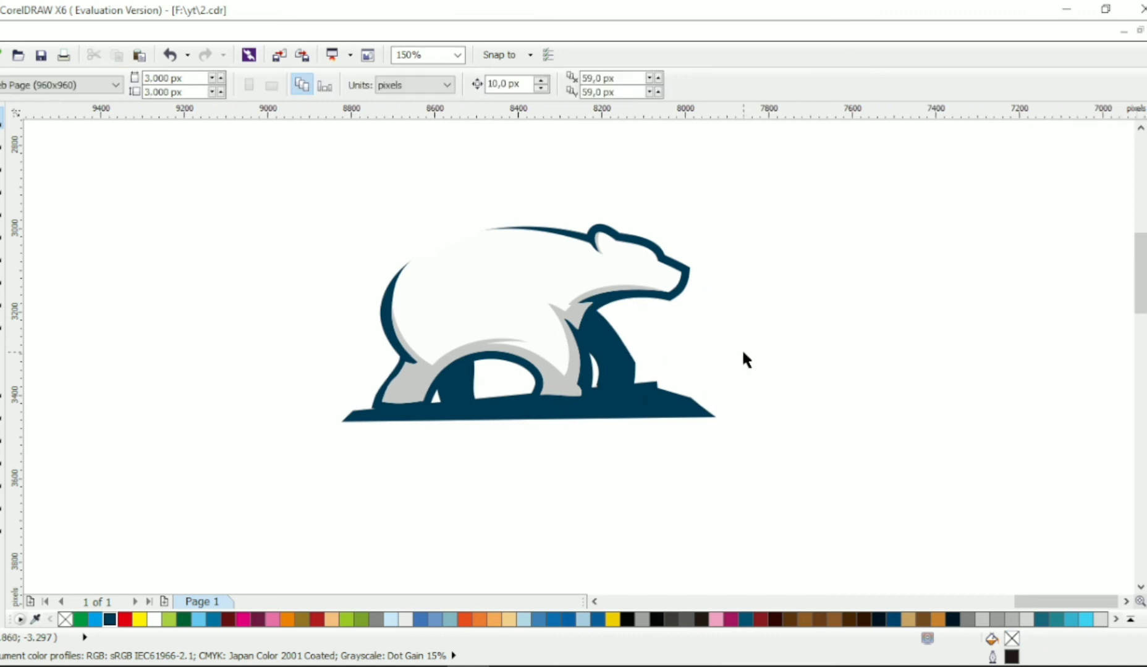
Step: Add the artistic text "THE BEAR" beneath the ground shape, starting near its rear end
key("alt+Up")
key("alt+Right")
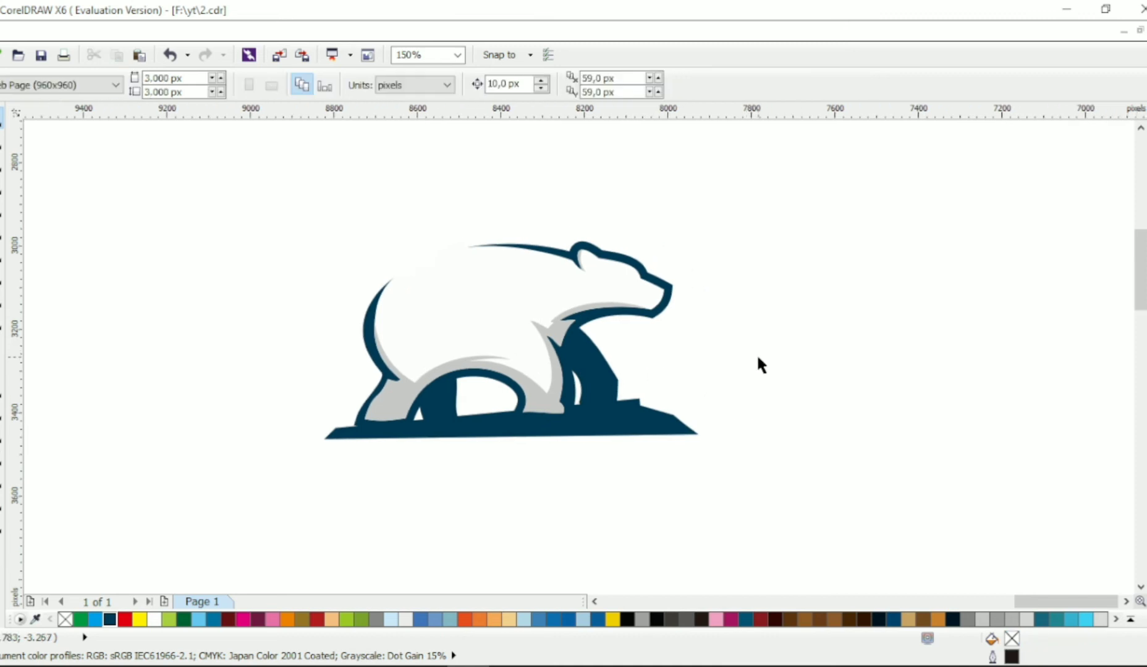
key("alt+Down")
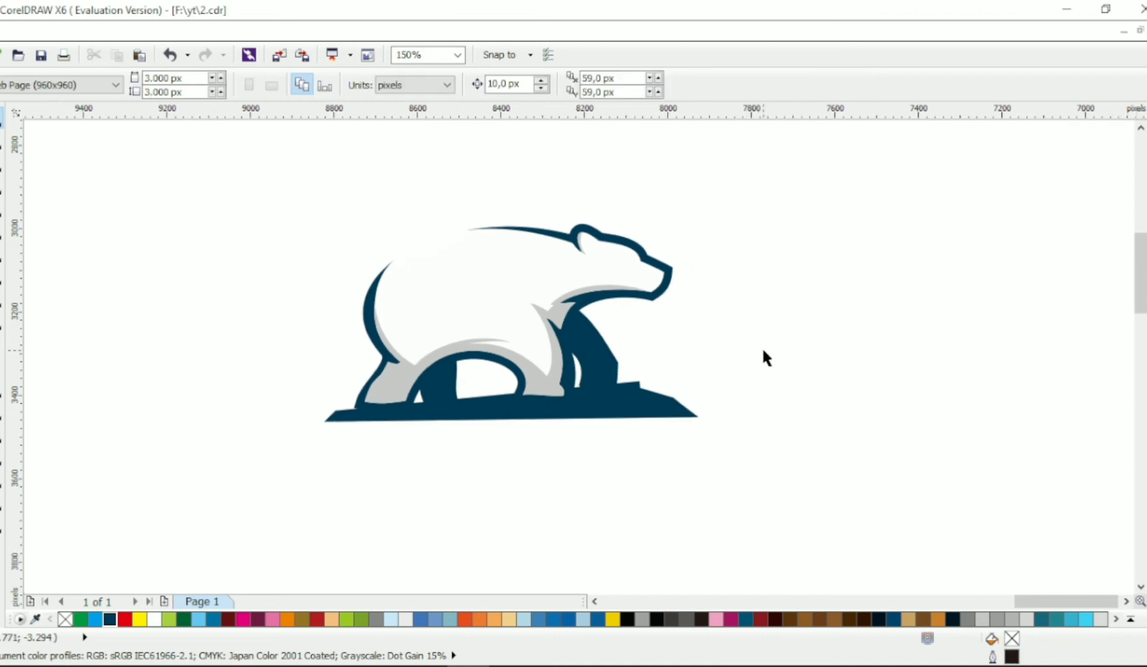
key("F8")
left_click(330, 488)
type("THE BEAR")
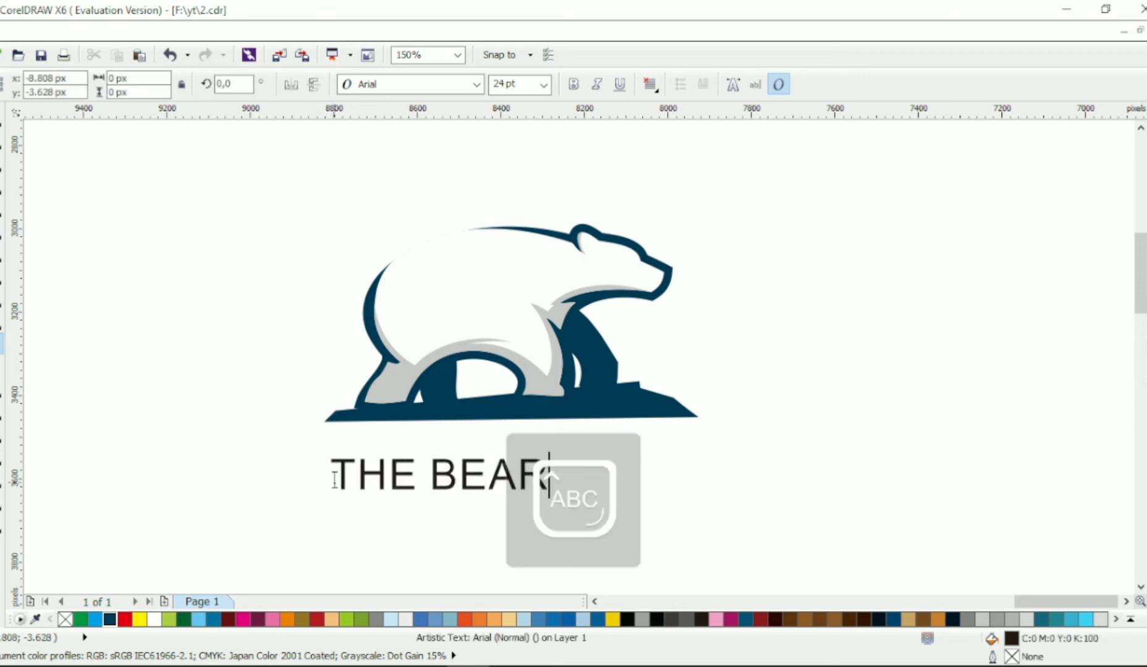
Step: Set the "THE BEAR" text in the Brady Bunch Remastered font and enlarge it to about 51.7 pt
left_click(476, 84)
scroll(488, 324, "up", 5)
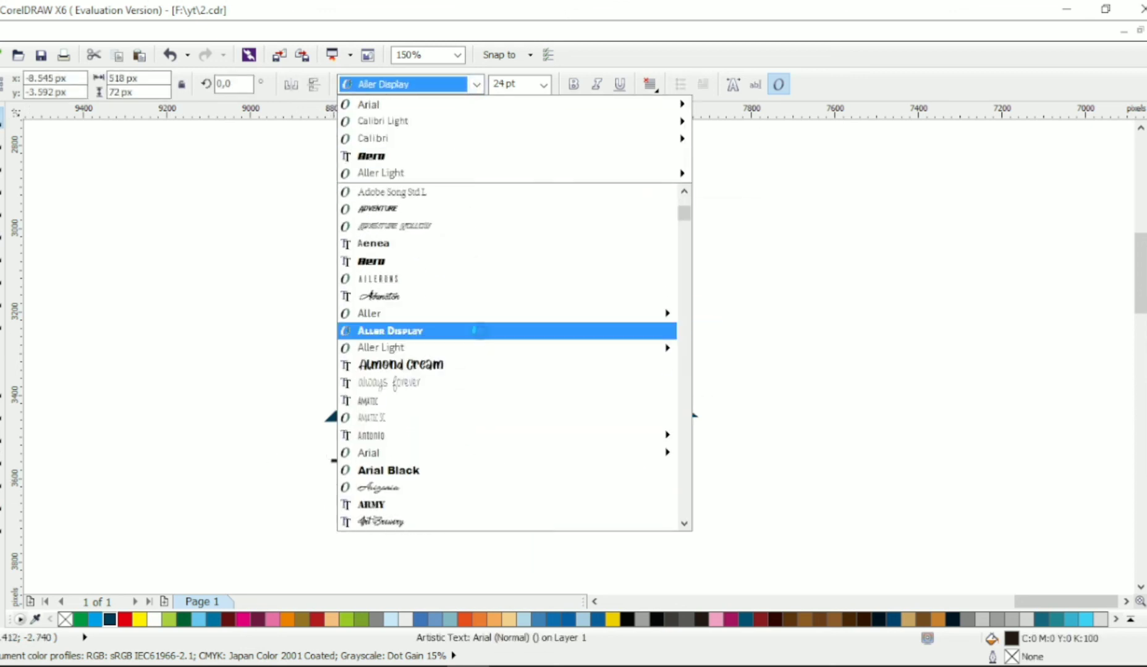
mouse_move(486, 321)
scroll(488, 346, "down", 20)
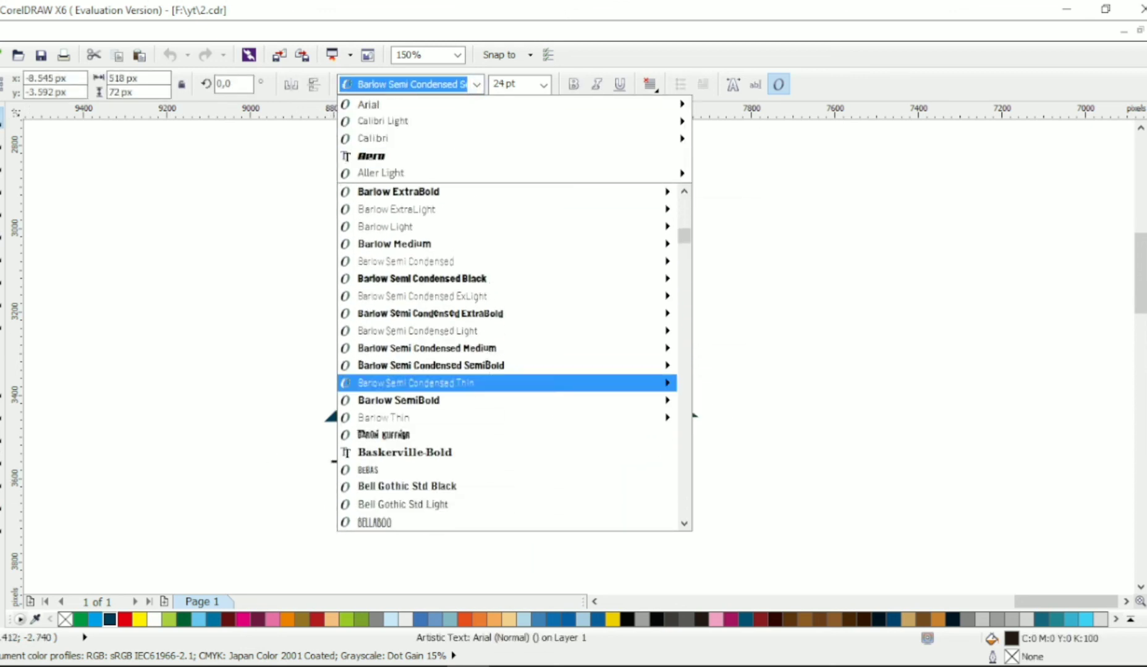
left_click(491, 452)
left_click_drag(471, 504, 629, 556)
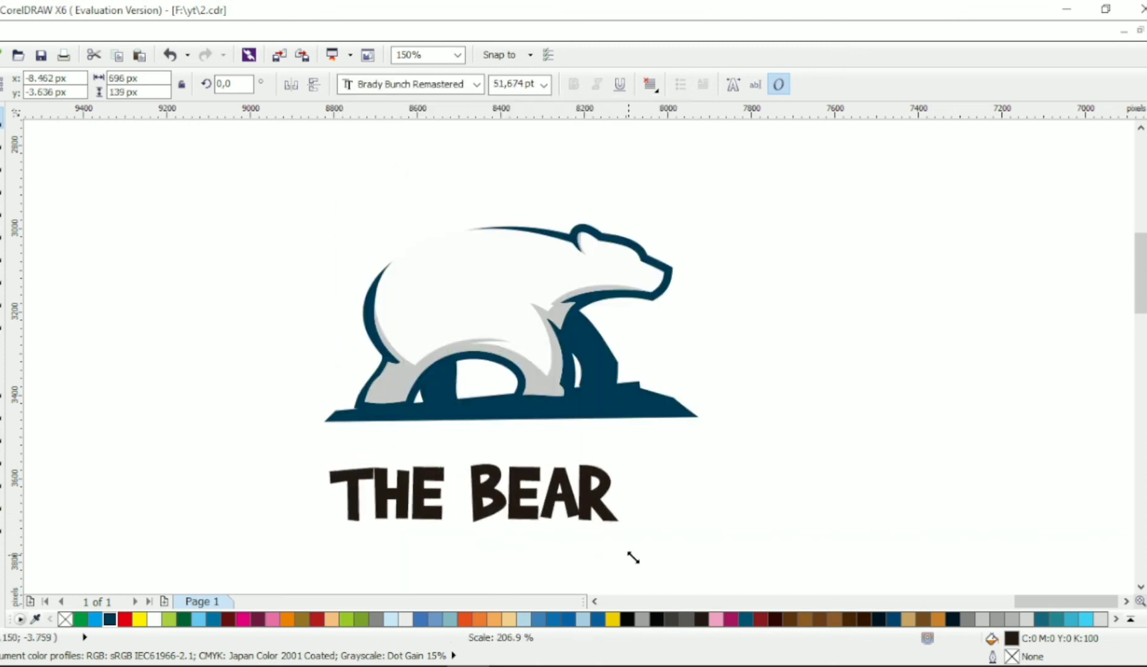
Step: Widen the title's letter spacing, scale it to about 711 px wide just below the ground, and fill it white
left_click(2, 139)
left_click_drag(647, 510, 684, 514)
key("space")
left_click_drag(680, 437, 665, 444)
left_click(155, 619)
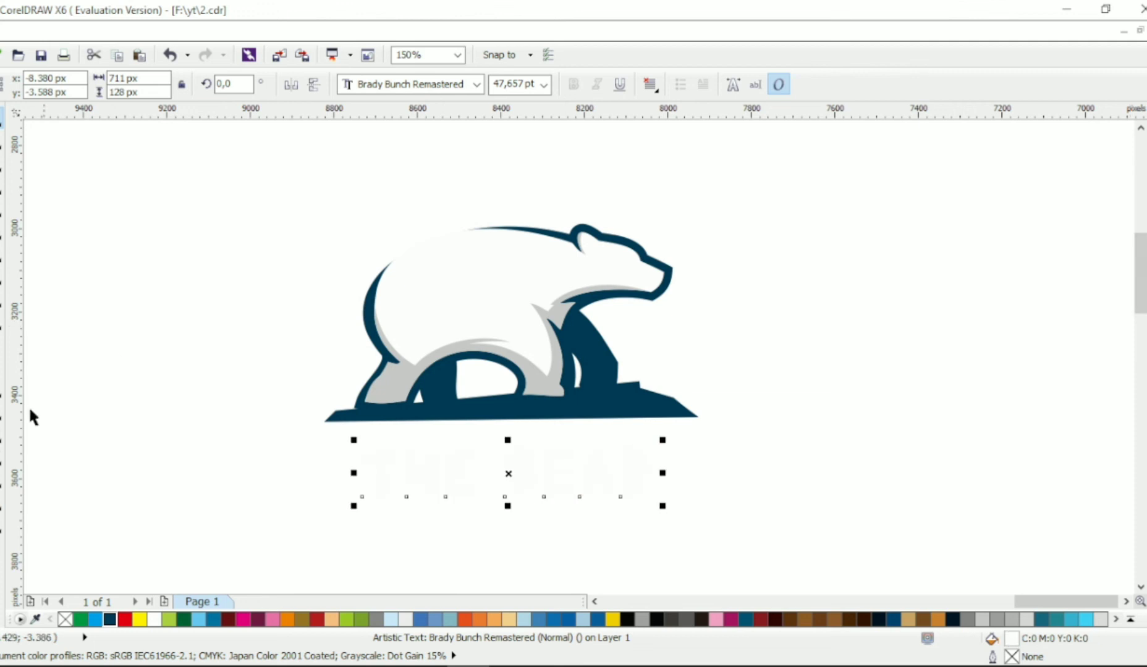
Step: Surround the white title with a one-step 30 px outside contour and enlarge both to about 917 px wide against the ground shape
left_click(3, 434)
left_click(380, 84)
left_click_drag(629, 452, 618, 433)
left_click_drag(701, 511, 724, 520)
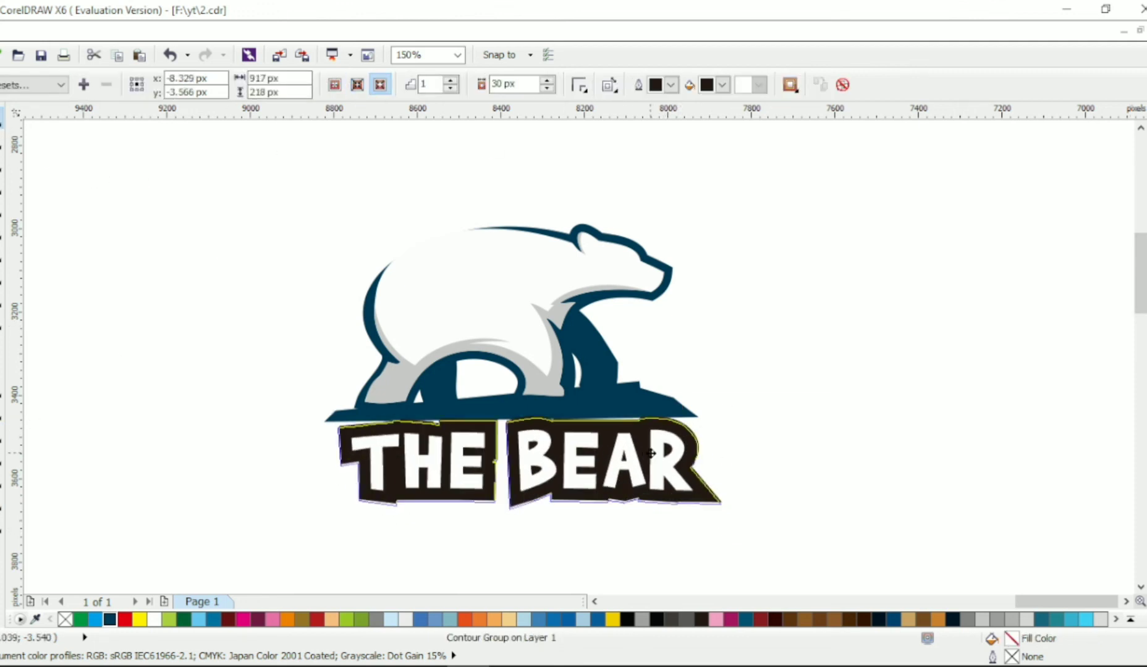
Step: Break the contour apart from the title text and fill it dark blue (C100 M81 Y54 K20)
key("ctrl+k")
key("Escape")
left_click(684, 437)
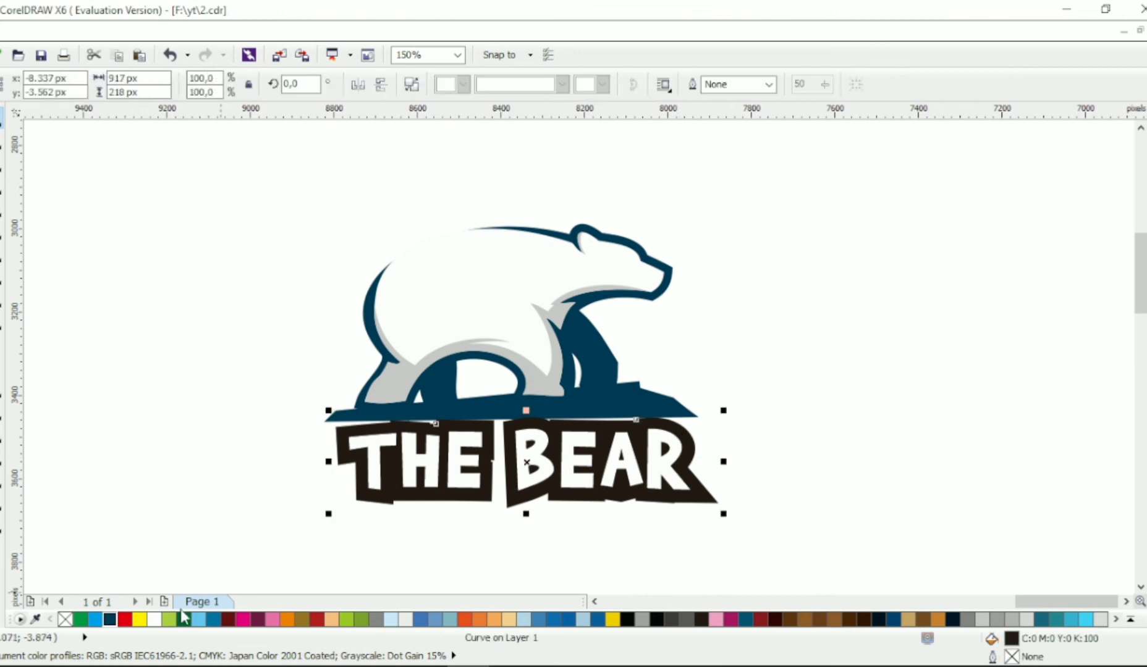
left_click(109, 620)
key("Escape")
Step: Cut off the pointed lower corner of the title's dark blue outline beside the R by adding a node and deleting the tip
scroll(431, 454, "down", 1)
scroll(569, 455, "right", 1)
left_click(569, 455)
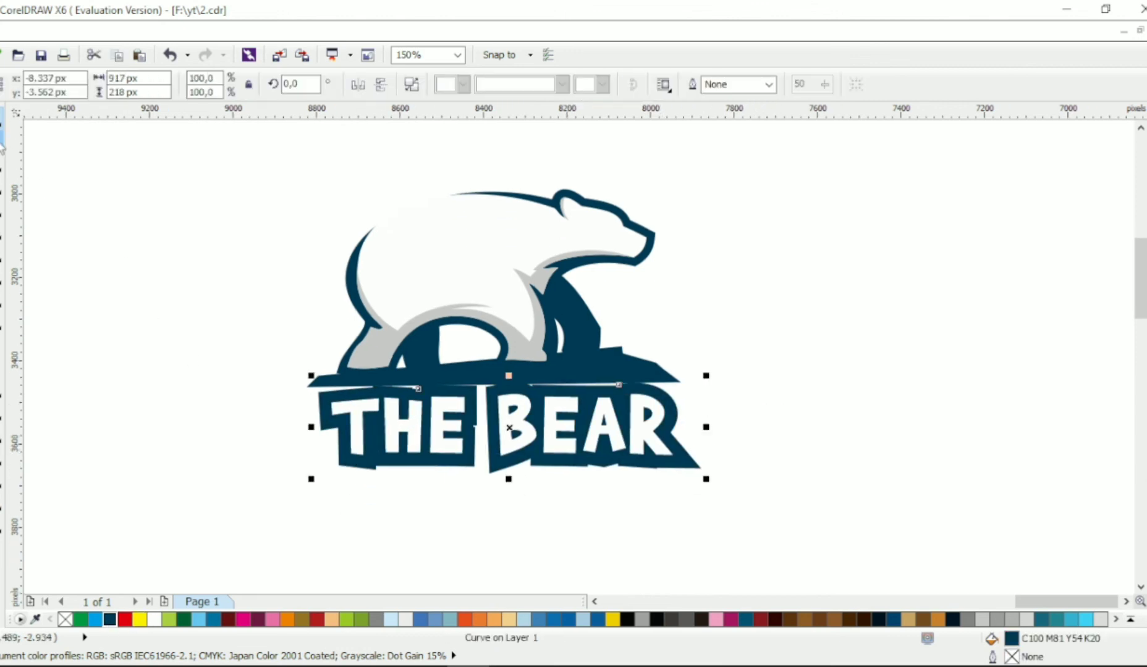
key("F10")
key("Delete")
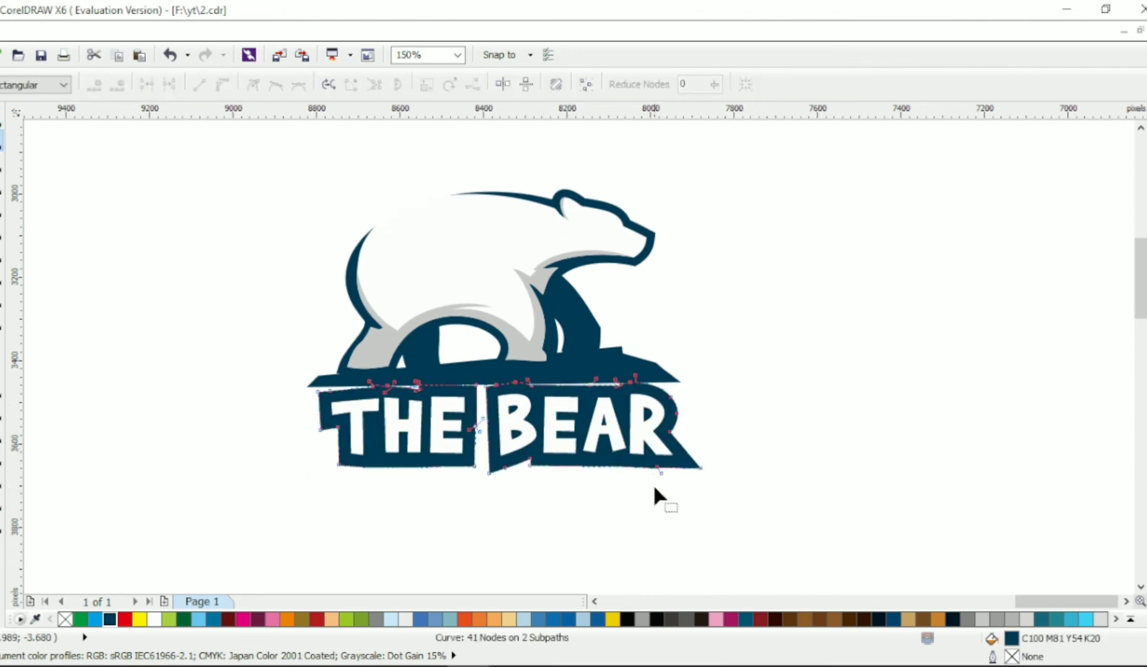
scroll(698, 524, "up", 1)
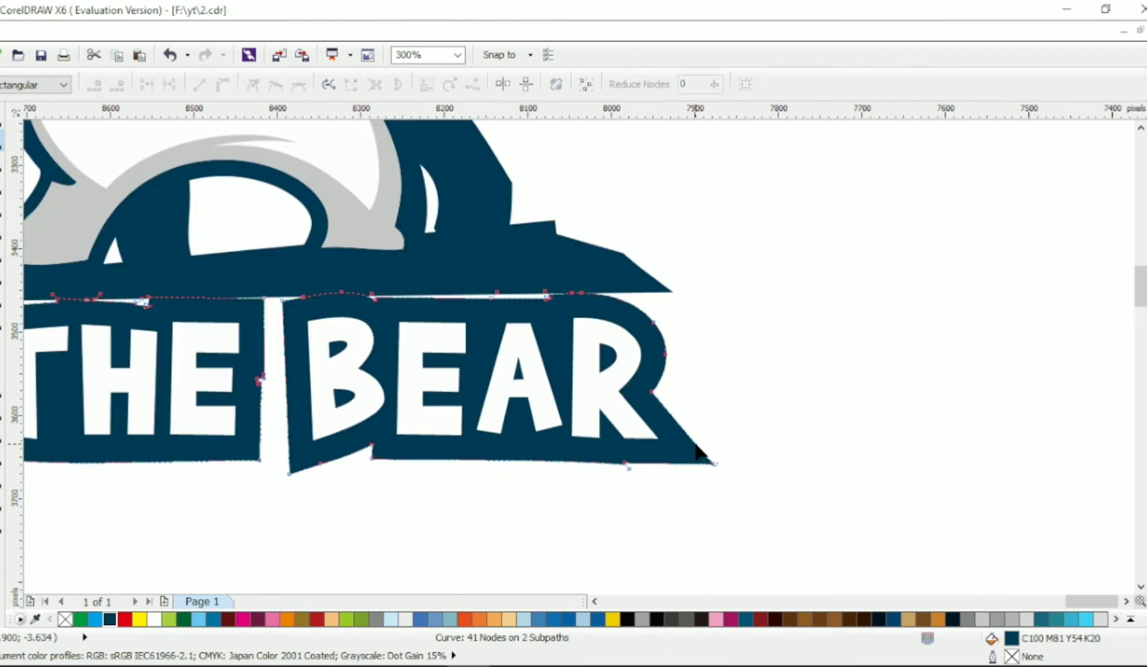
double_click(693, 442)
key("Delete")
scroll(710, 473, "down", 1)
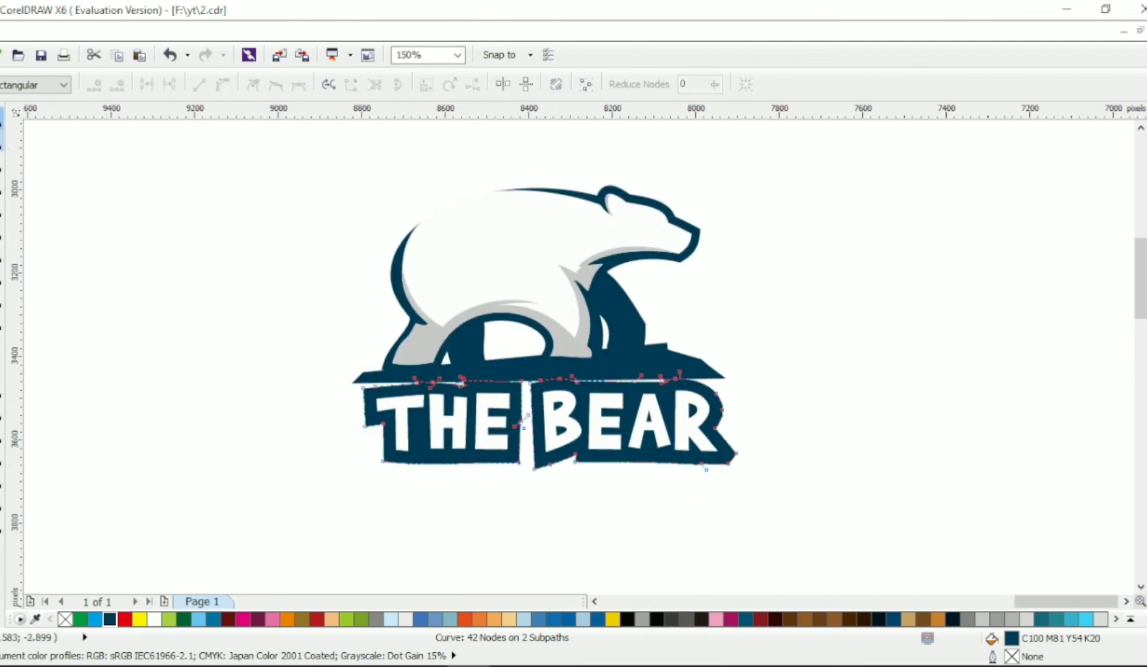
left_click(1, 118)
left_click(831, 316)
left_click_drag(834, 312, 783, 345)
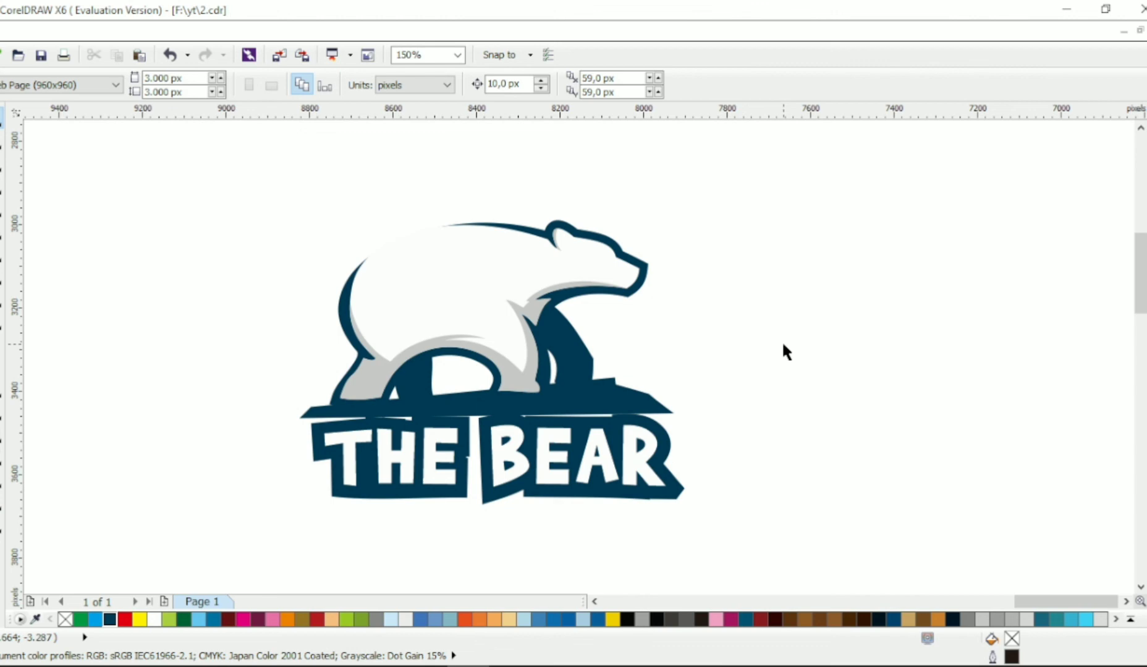
Step: Duplicate the white title text below the original and replace the copy's wording with "logo design"
left_click(503, 449)
left_click_drag(490, 435, 460, 513)
right_click(460, 512)
double_click(461, 513)
key("ctrl+a")
key("Caps_Lock")
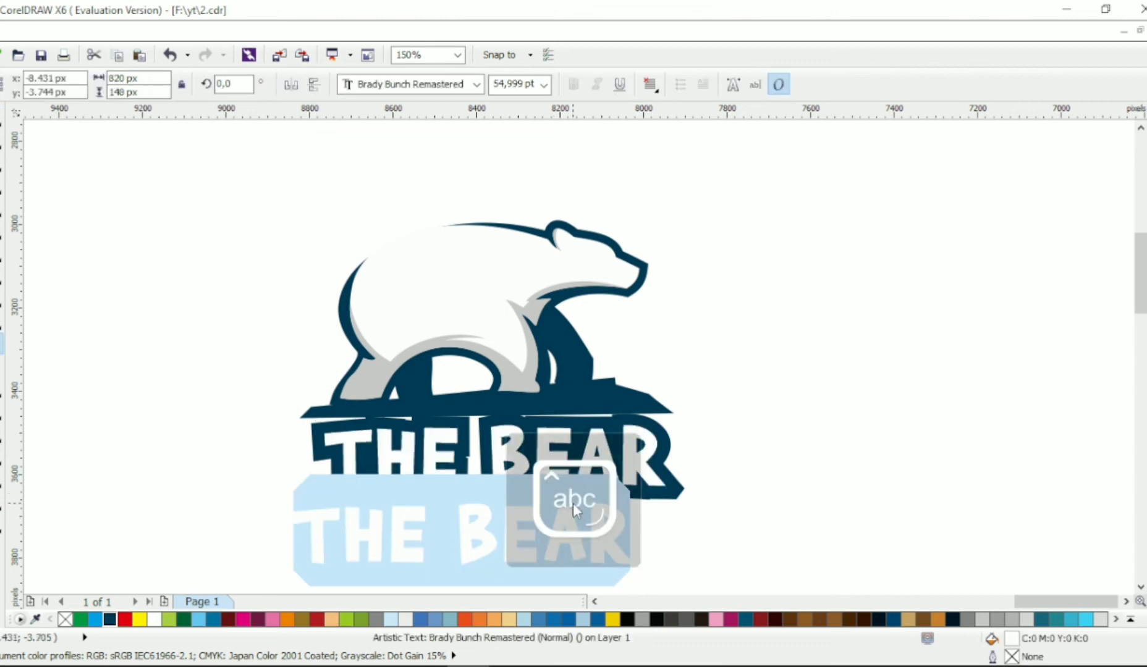
type("lofo")
key("ctrl+a")
type("logo design")
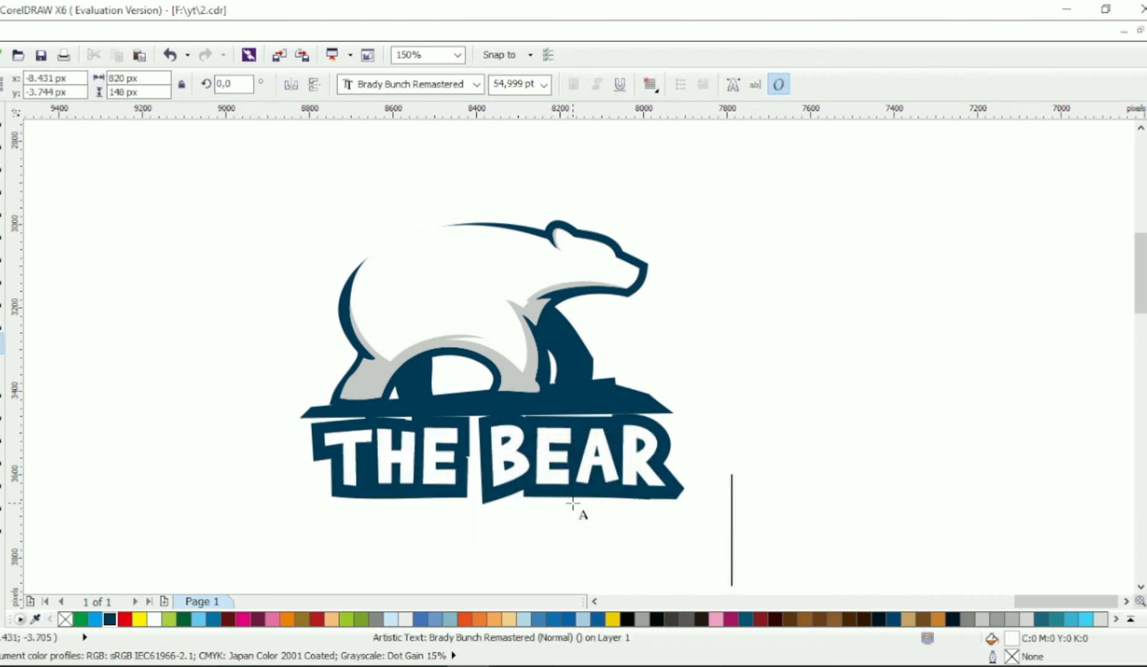
Step: Fill the "logo design" tagline dark blue (C100 M81 Y54 K20), shrink it, and space its letters out beneath the word "THE"
left_click(2, 117)
left_click(109, 619)
left_click_drag(735, 576, 439, 518)
left_click(2, 141)
left_click(2, 117)
left_click(467, 539)
left_click(538, 508)
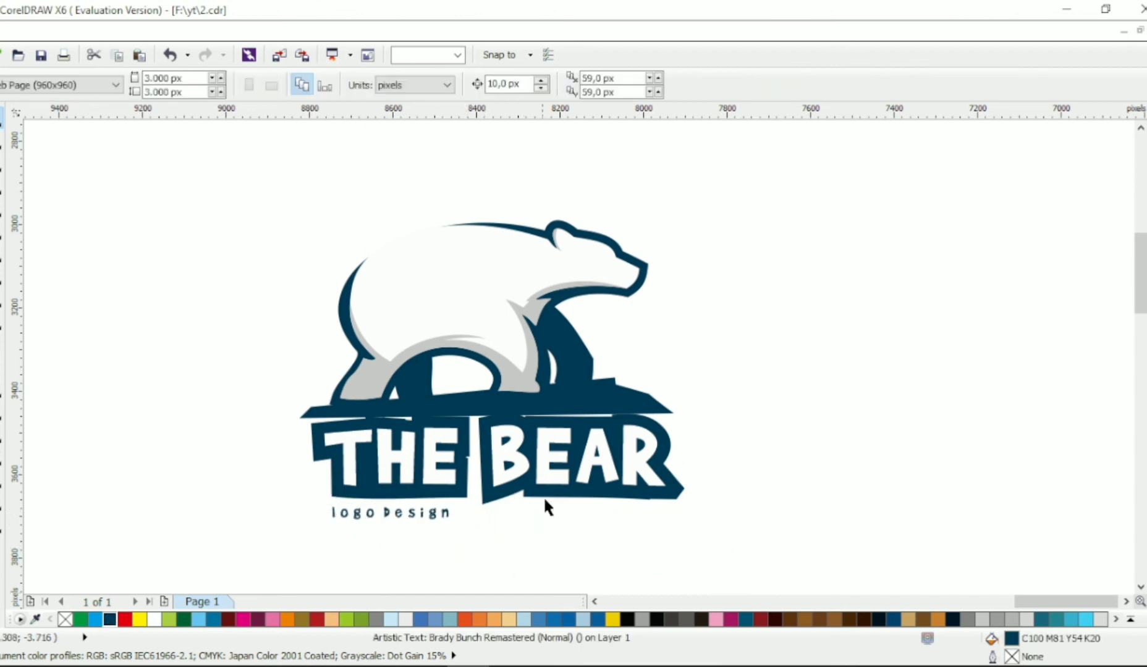
scroll(791, 468, "right", 2)
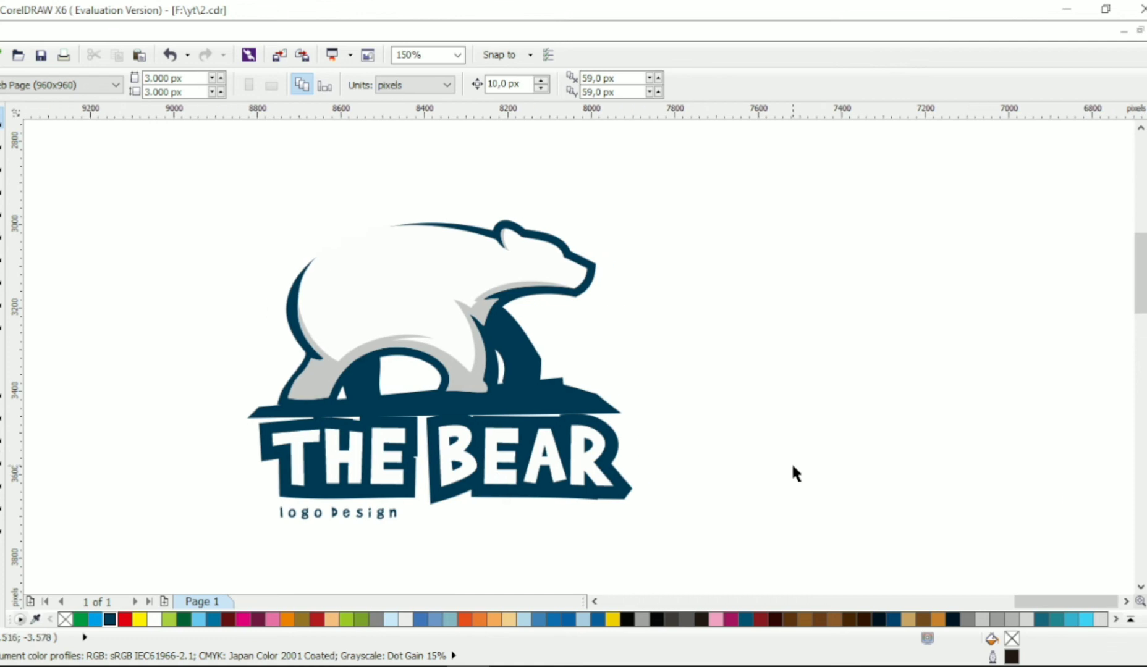